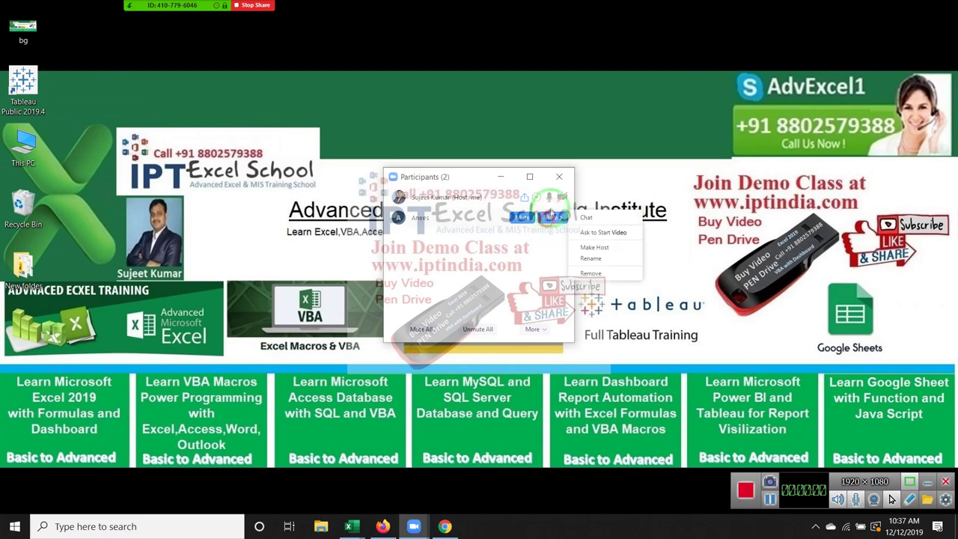
Close the Zoom participants window and launch Microsoft Access from Windows search with 'acce'.
click(555, 182)
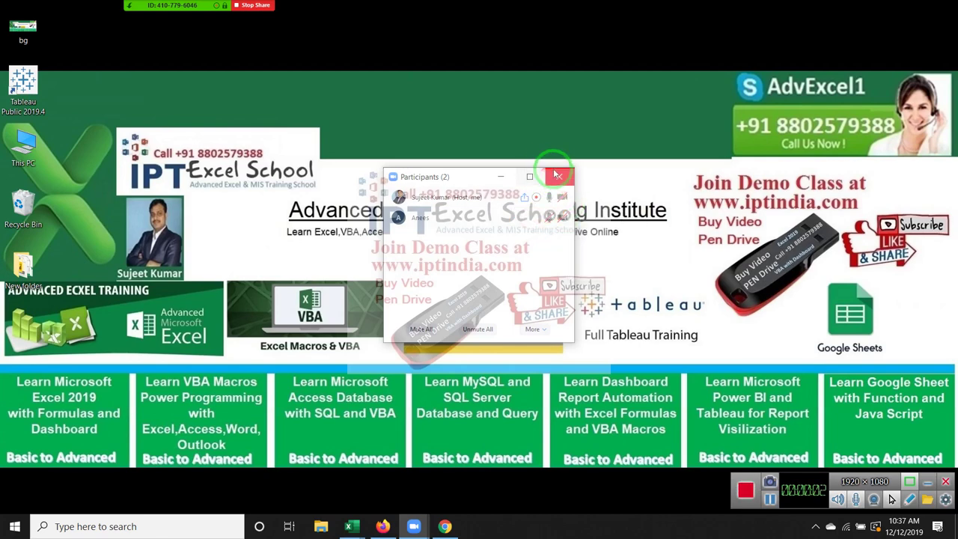
click(557, 175)
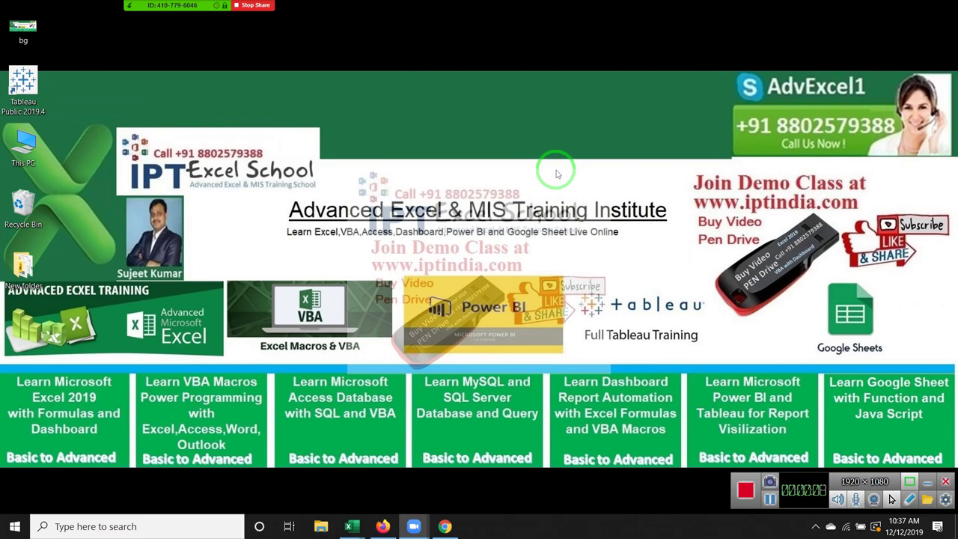
key(super)
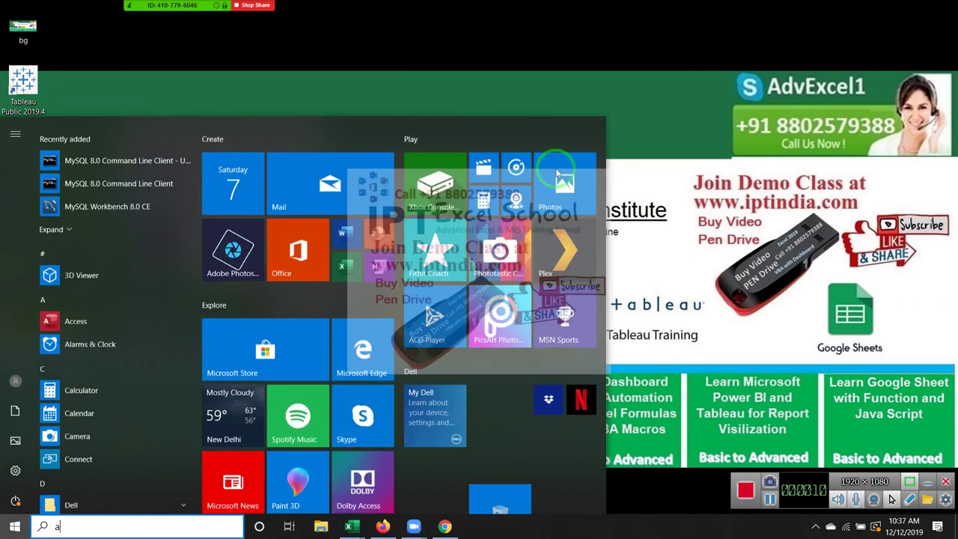
text(acce)
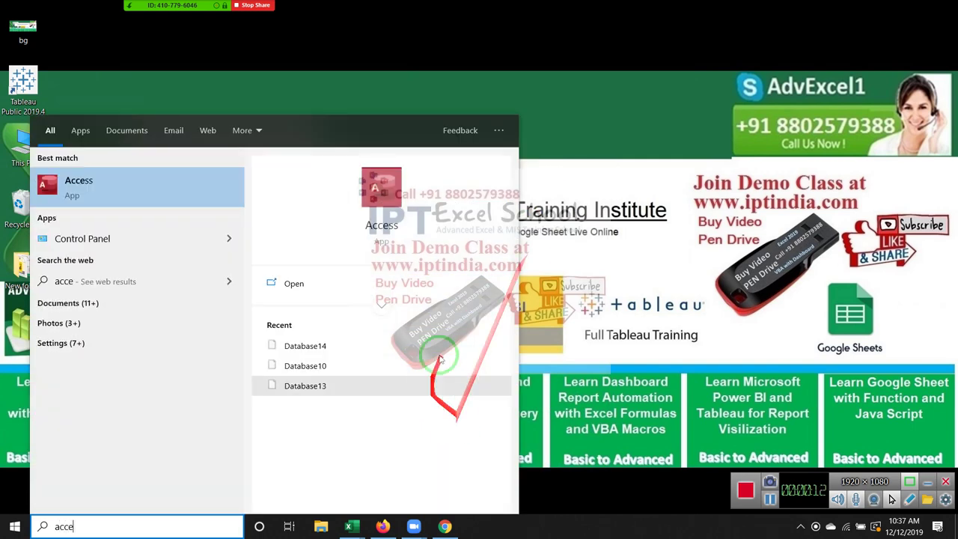
click(377, 232)
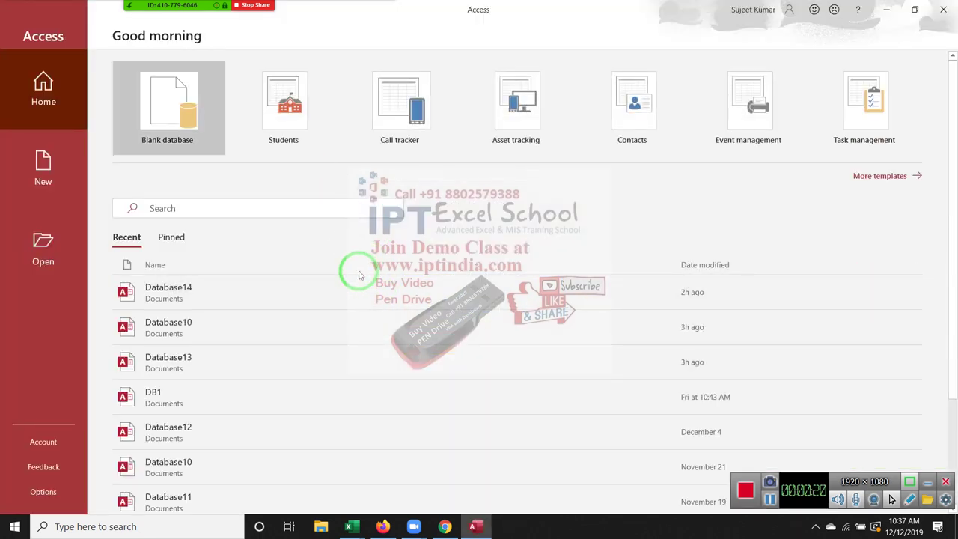
Open the DB1 database, dismiss the missing INQ form error, and open the INQ table.
click(326, 395)
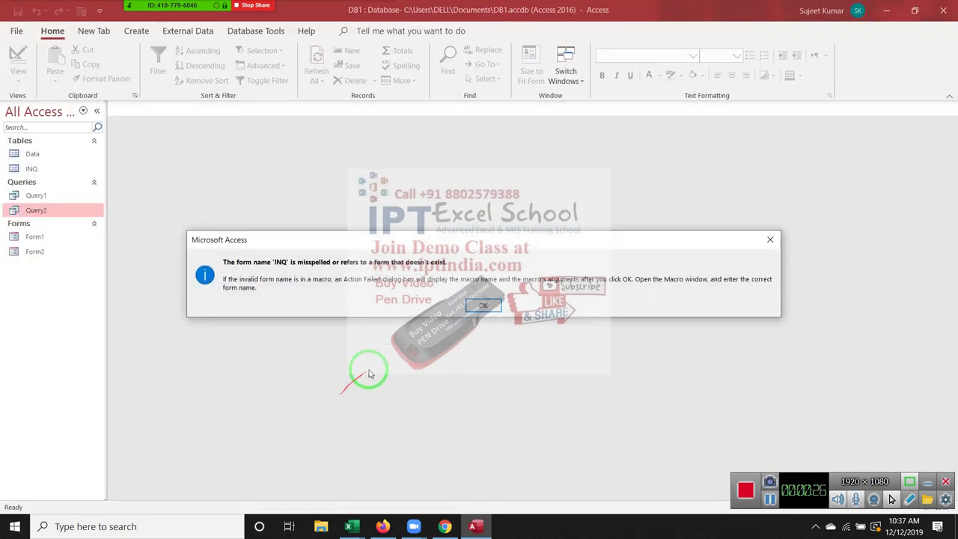
click(477, 305)
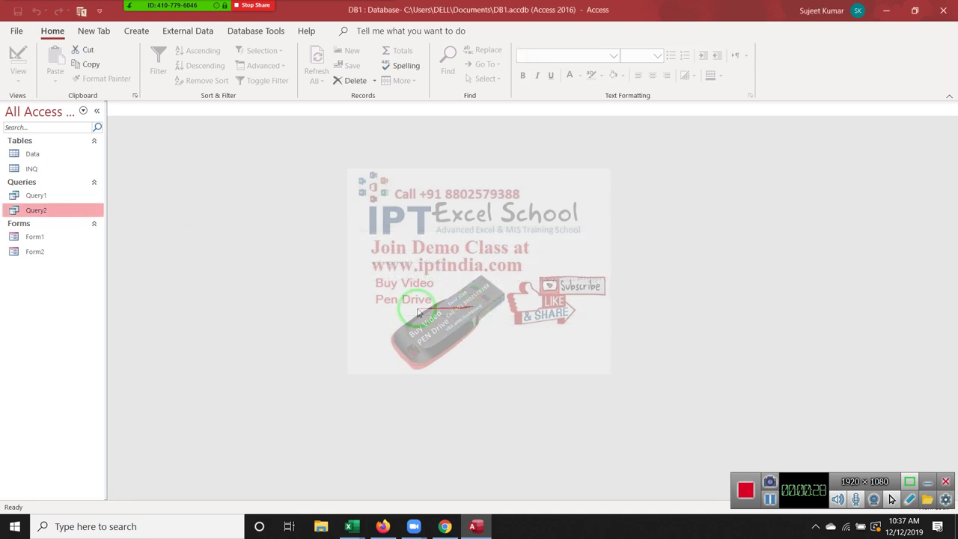
click(53, 172)
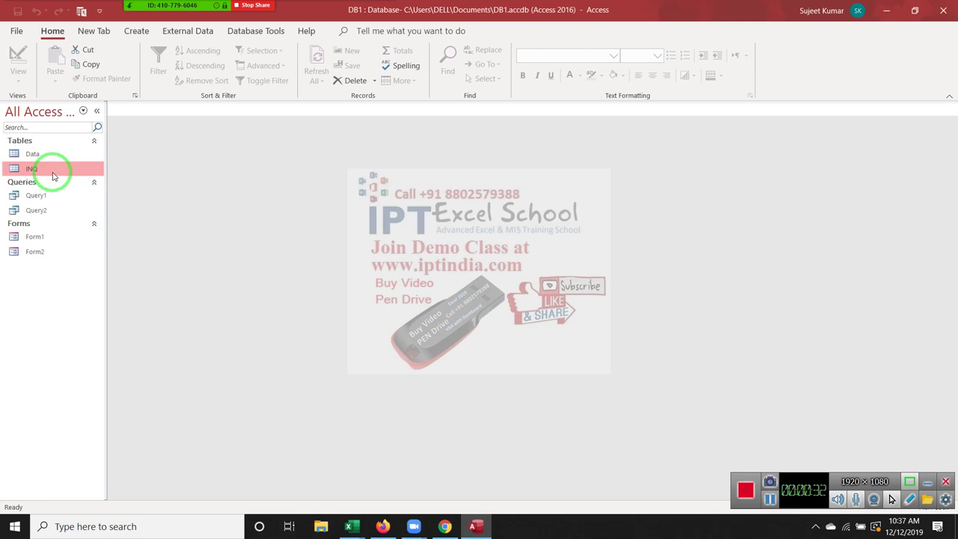
double_click(55, 170)
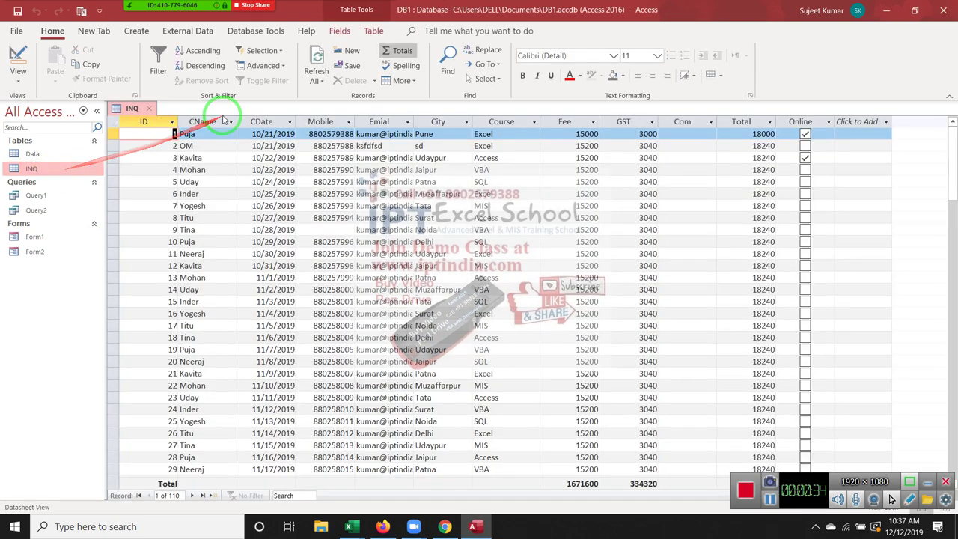
Review Query1 in Design/SQL view, then close it to return to the INQ table.
click(61, 196)
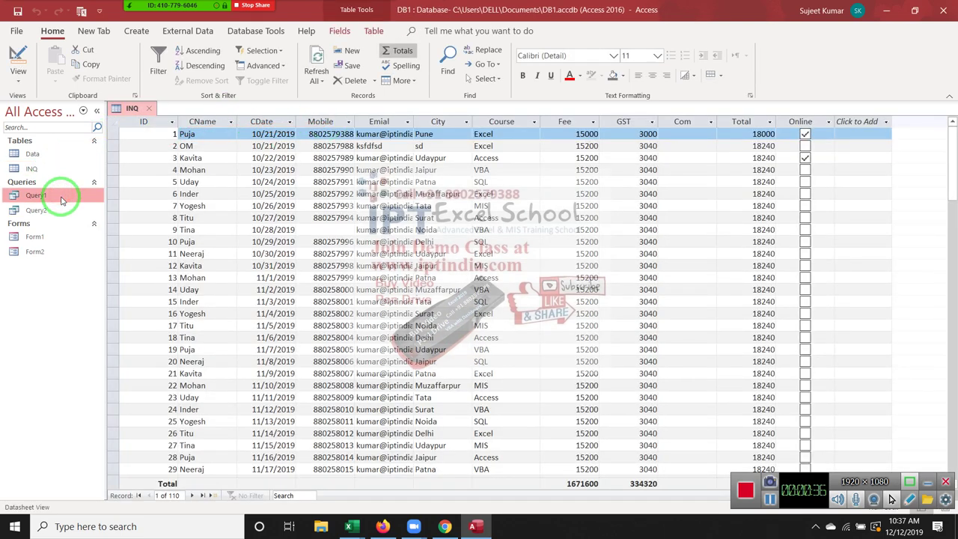
right_click(61, 198)
click(96, 220)
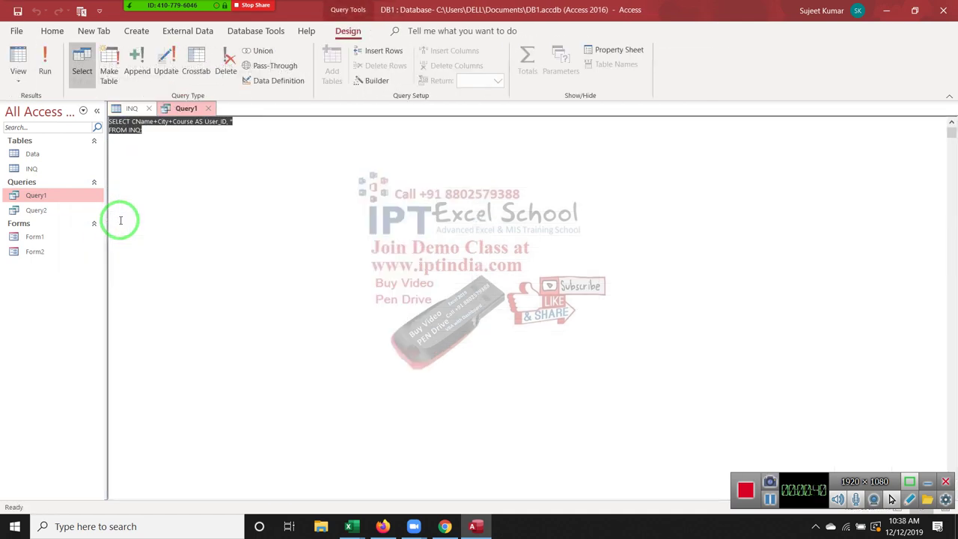
key(Left)
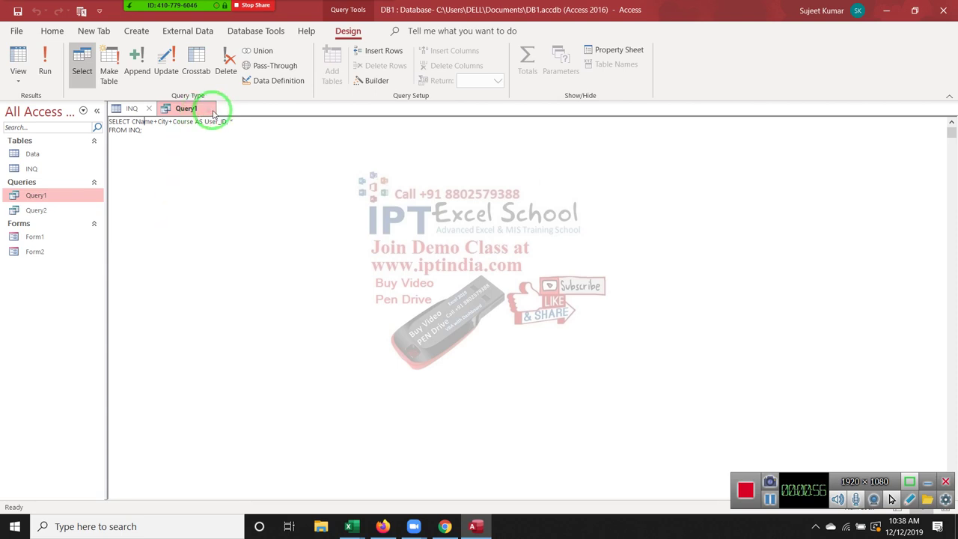
click(212, 111)
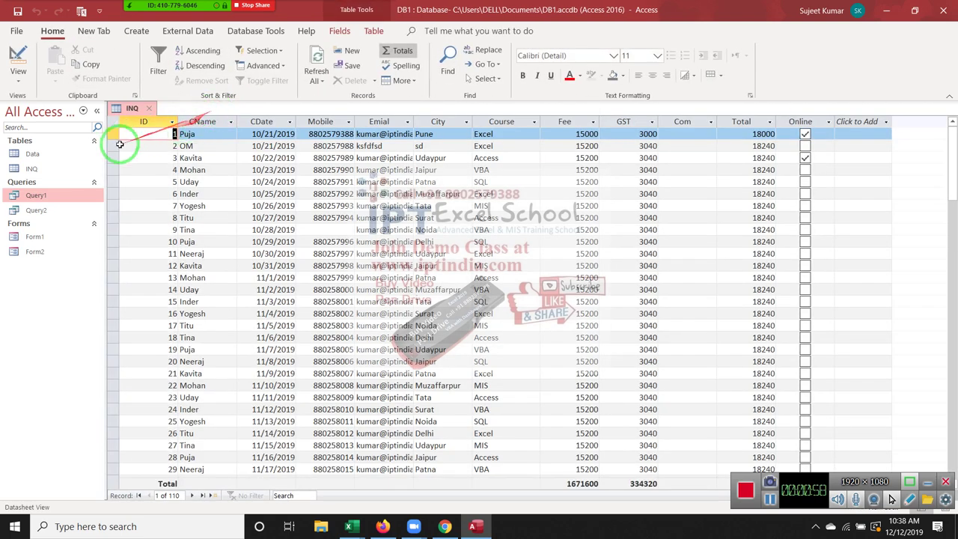
click(94, 32)
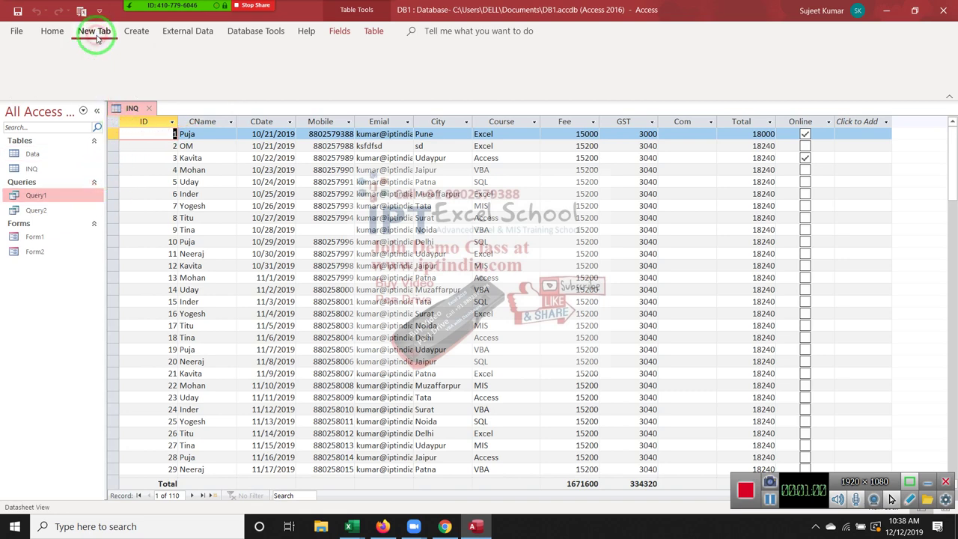
click(137, 33)
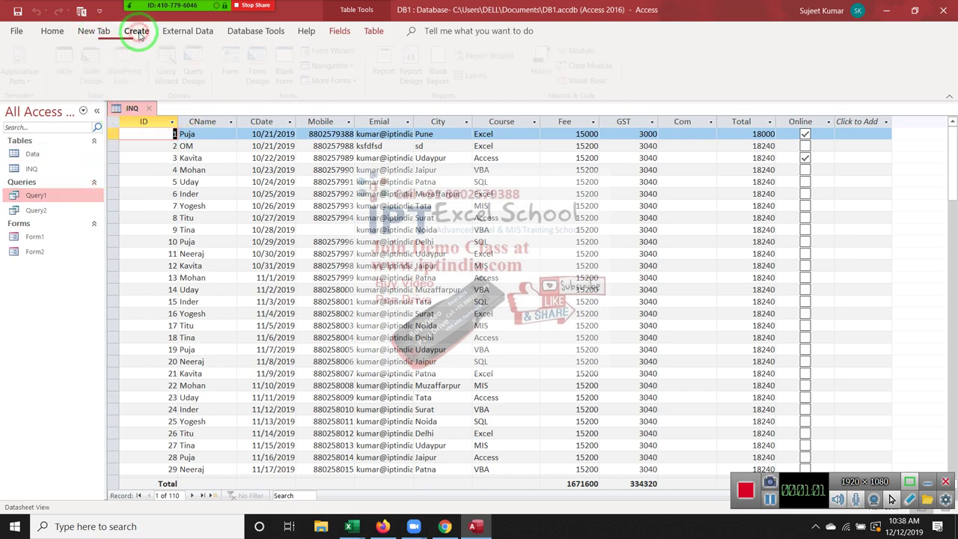
click(88, 33)
click(138, 32)
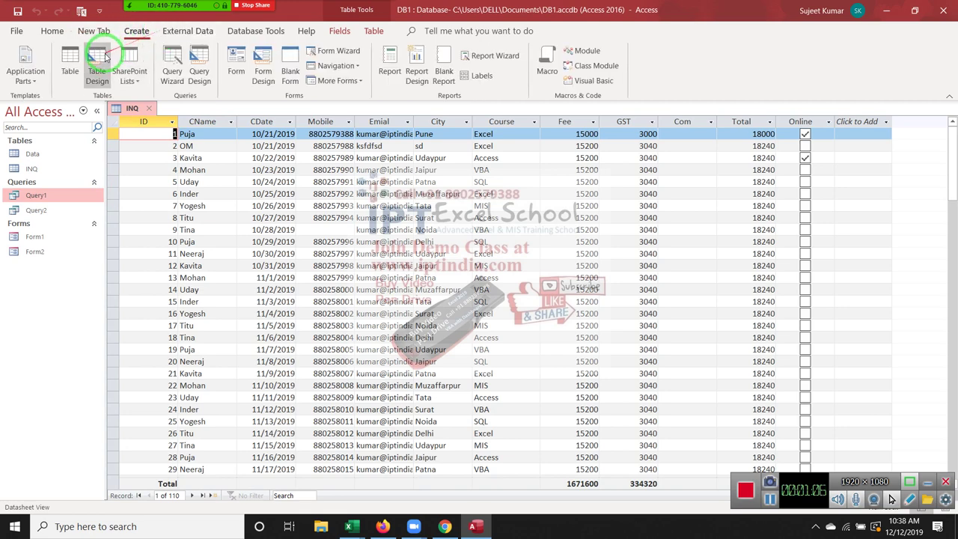
click(189, 81)
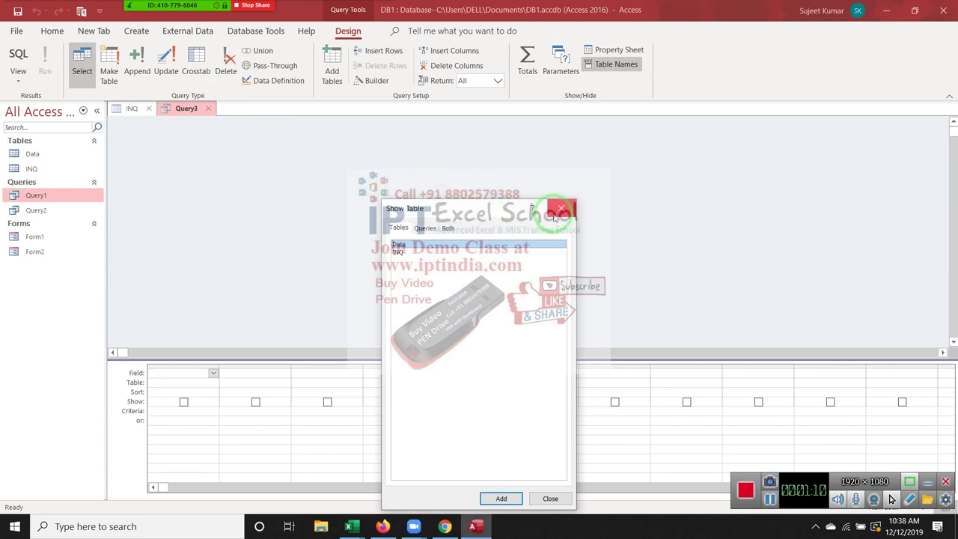
click(561, 209)
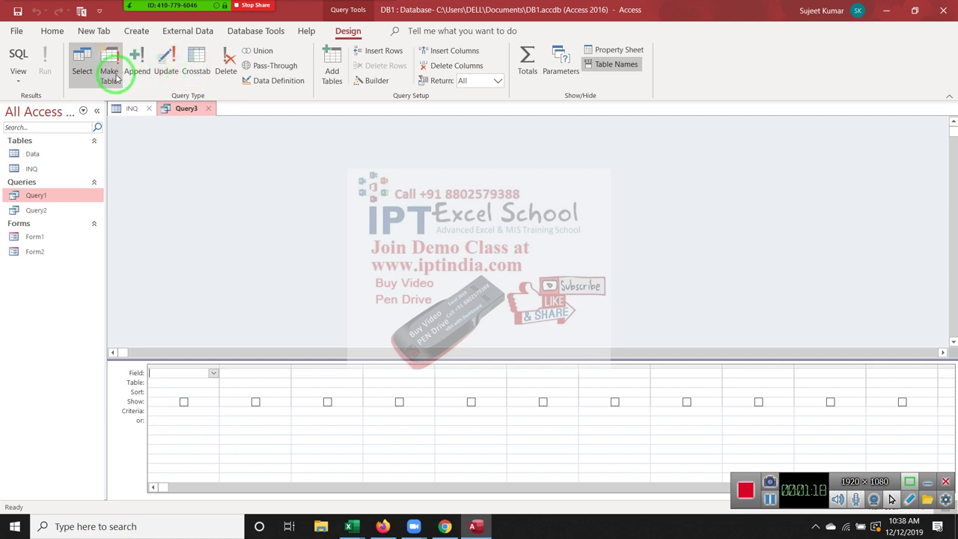
click(147, 10)
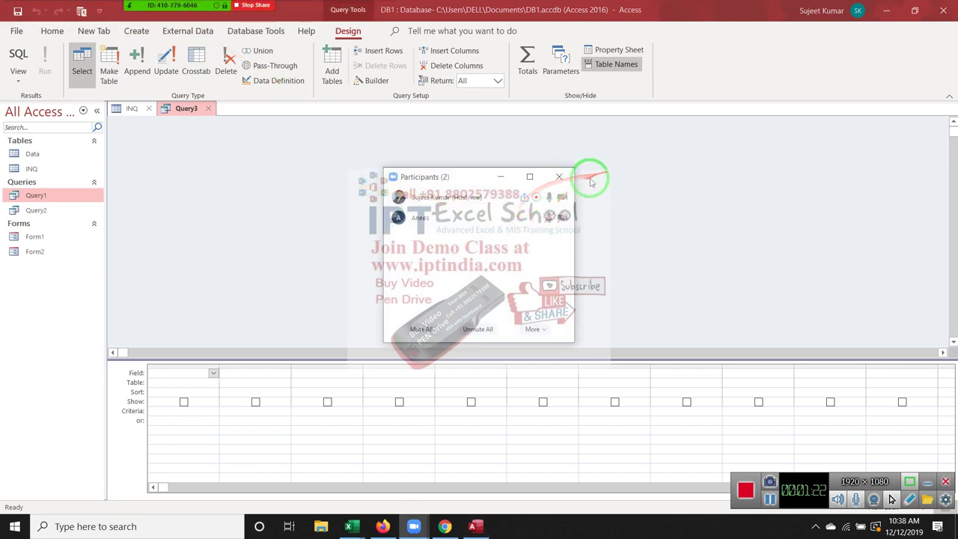
click(559, 177)
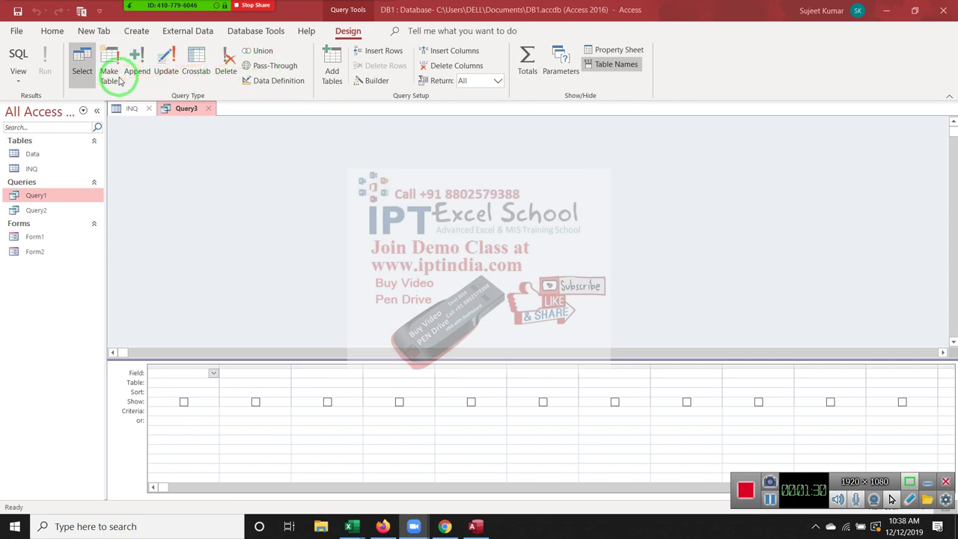
click(176, 151)
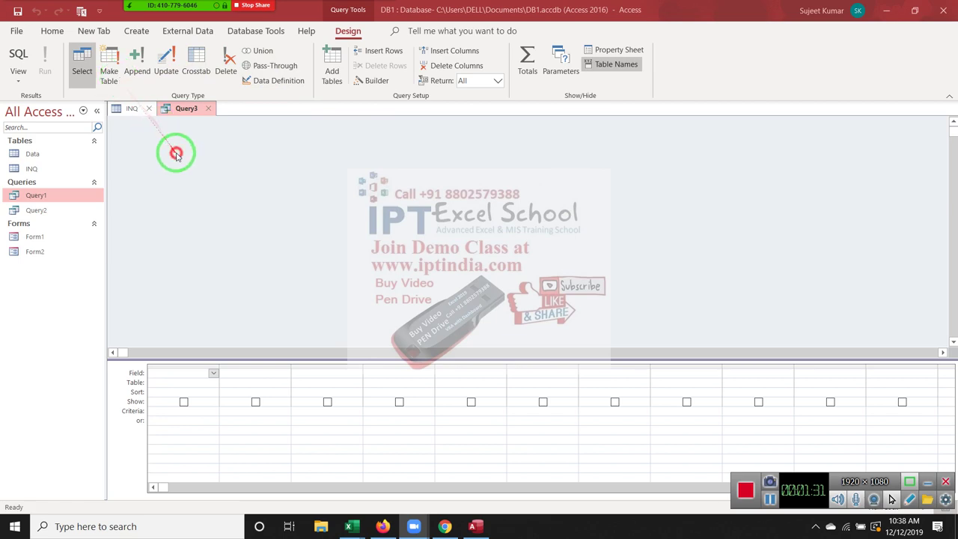
Close the unsaved Query3 design and the INQ table, and open Query1's results.
click(210, 109)
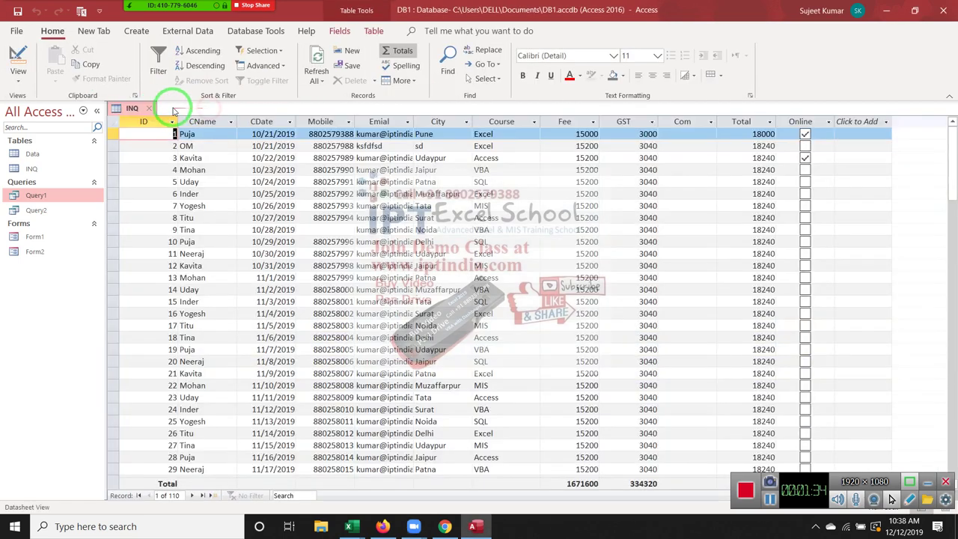
click(149, 109)
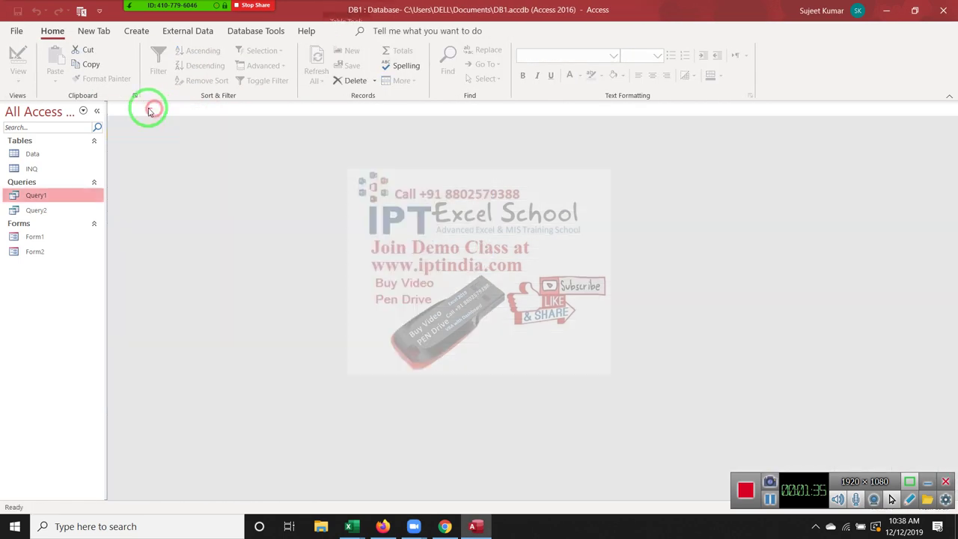
double_click(52, 194)
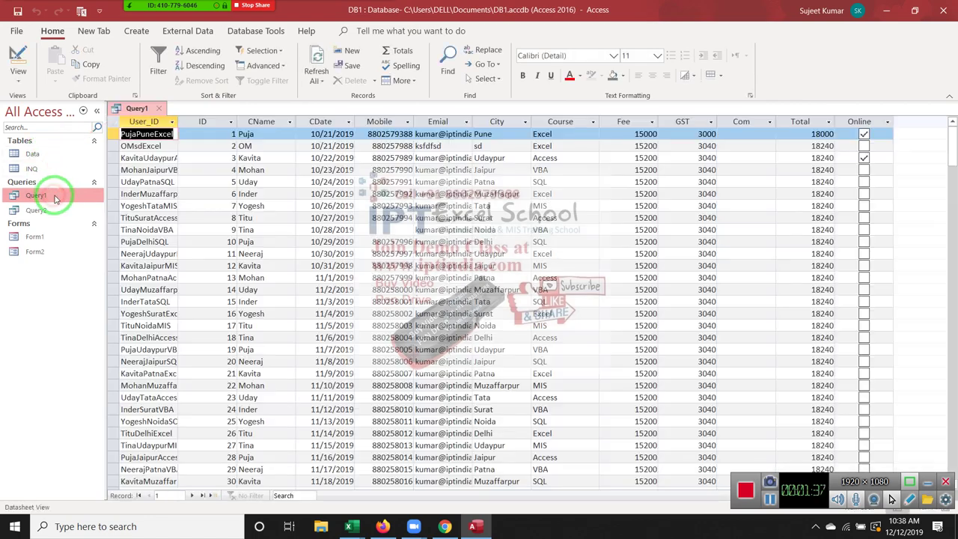
click(206, 145)
Select Query1's ID through Total columns, then close Query1 and select the Data table.
click(228, 122)
drag(234, 122, 789, 159)
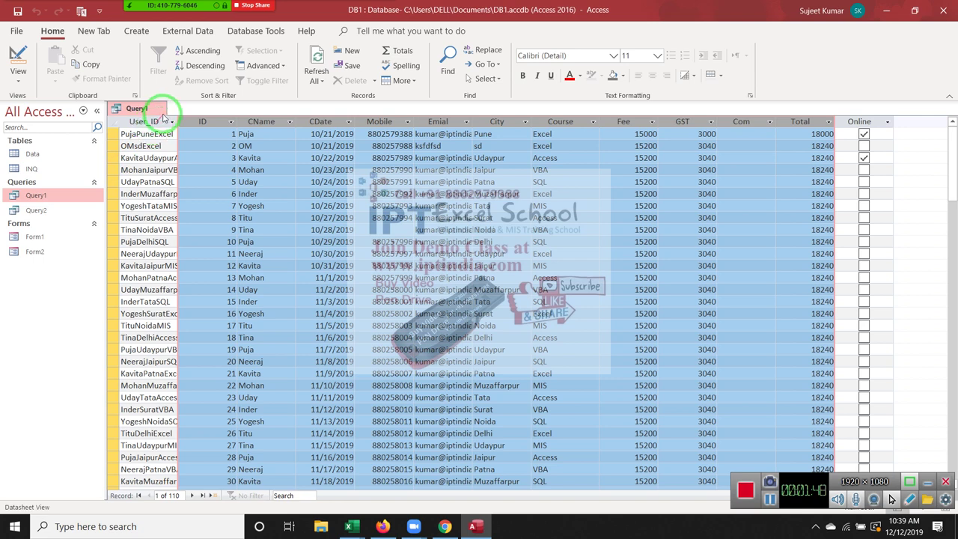
click(162, 111)
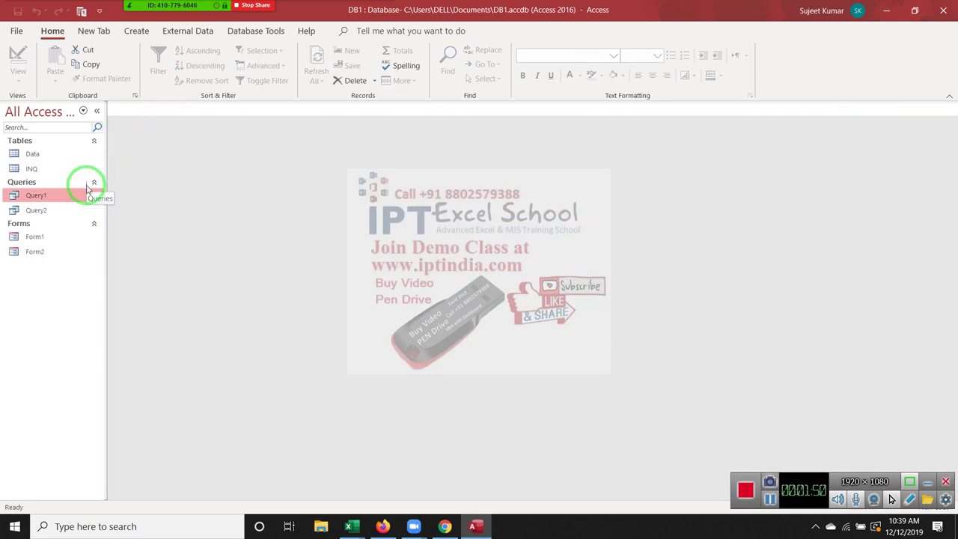
click(91, 158)
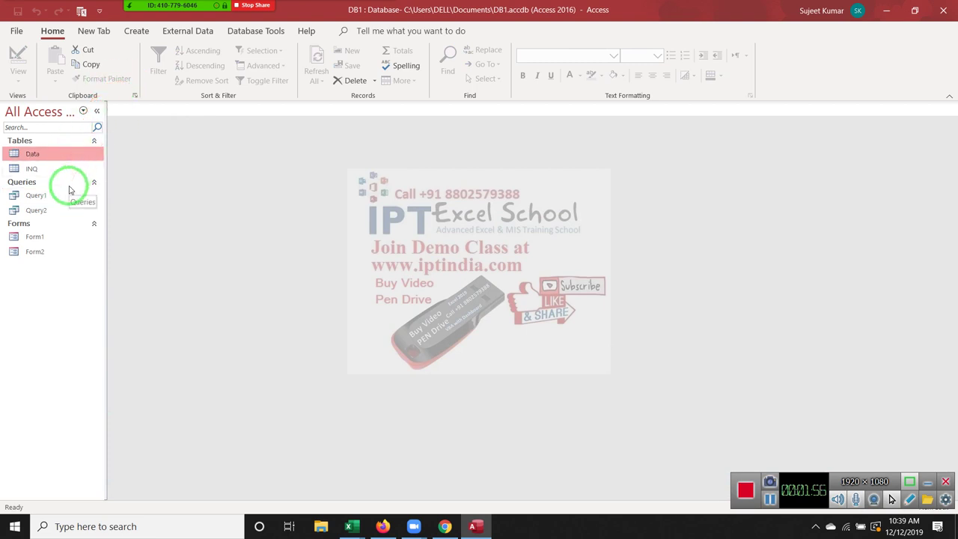
click(136, 31)
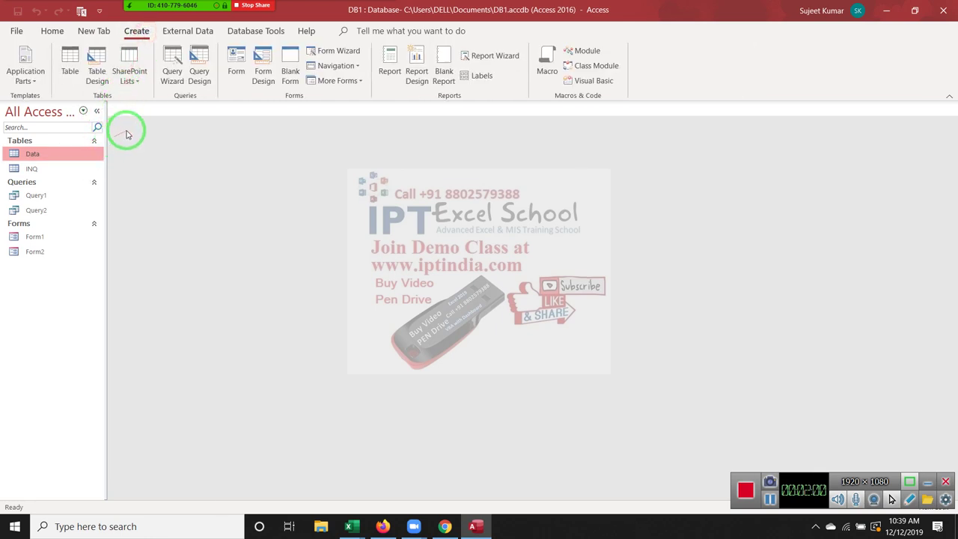
Start a new query design and add the INQ table to it.
click(208, 75)
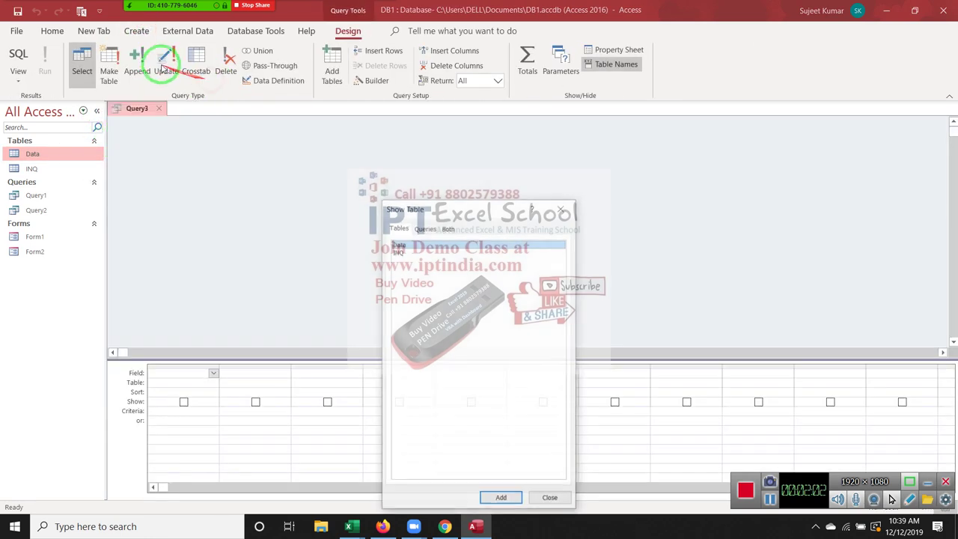
click(150, 9)
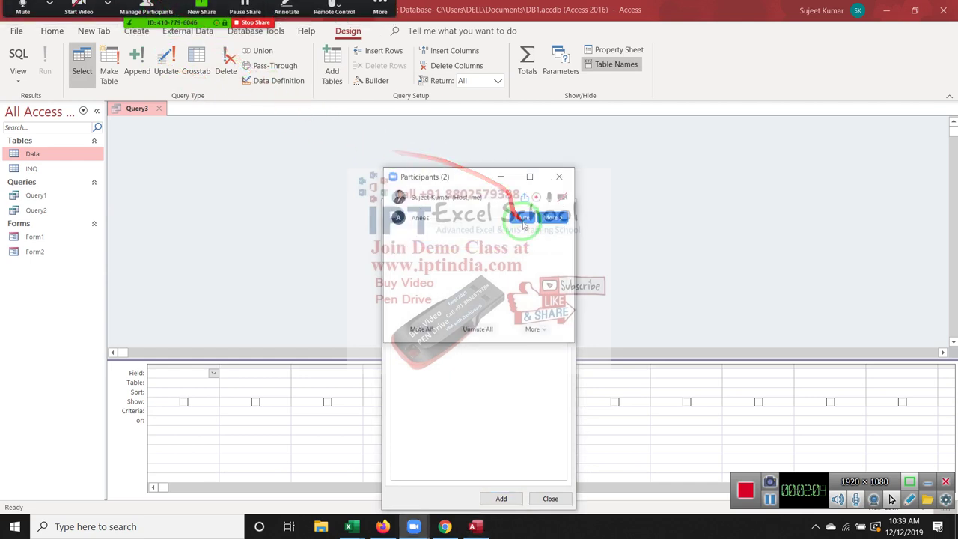
click(560, 177)
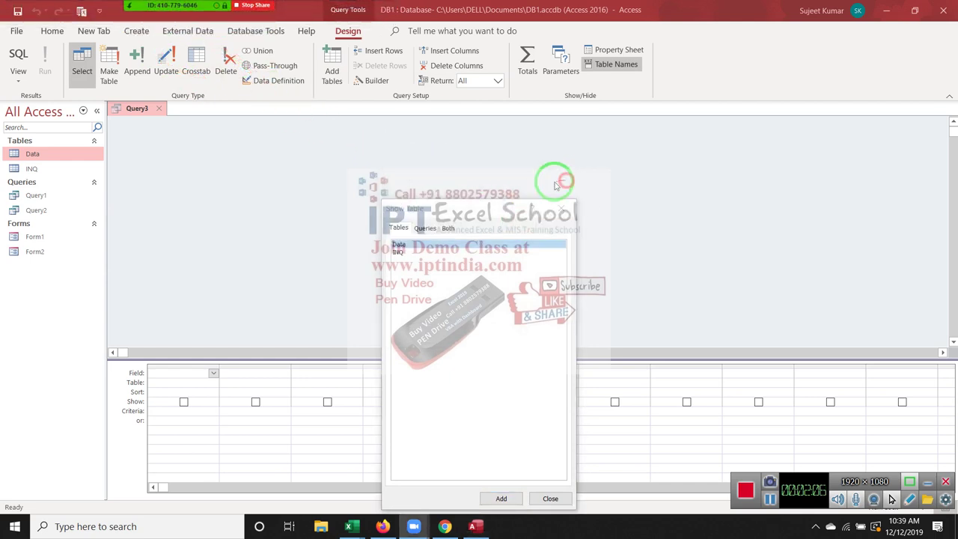
double_click(427, 251)
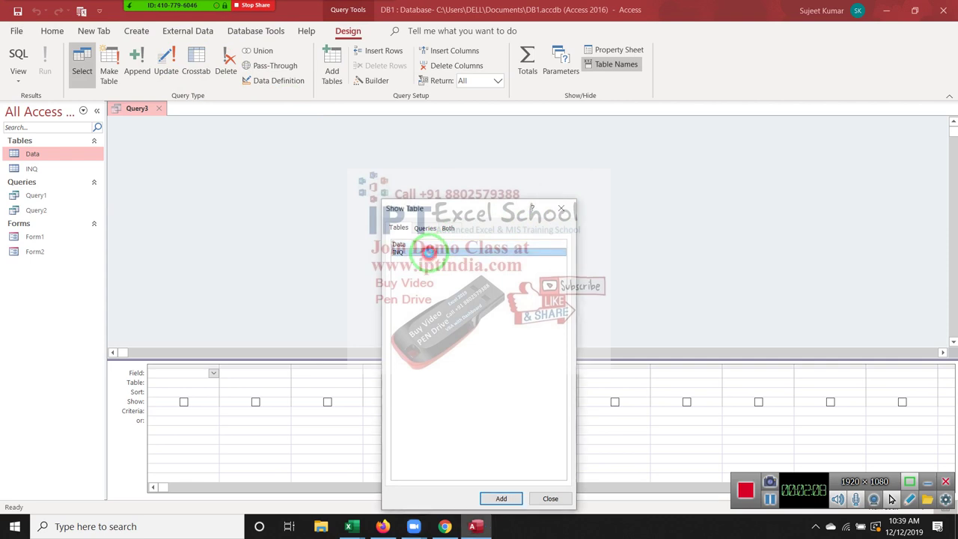
click(559, 212)
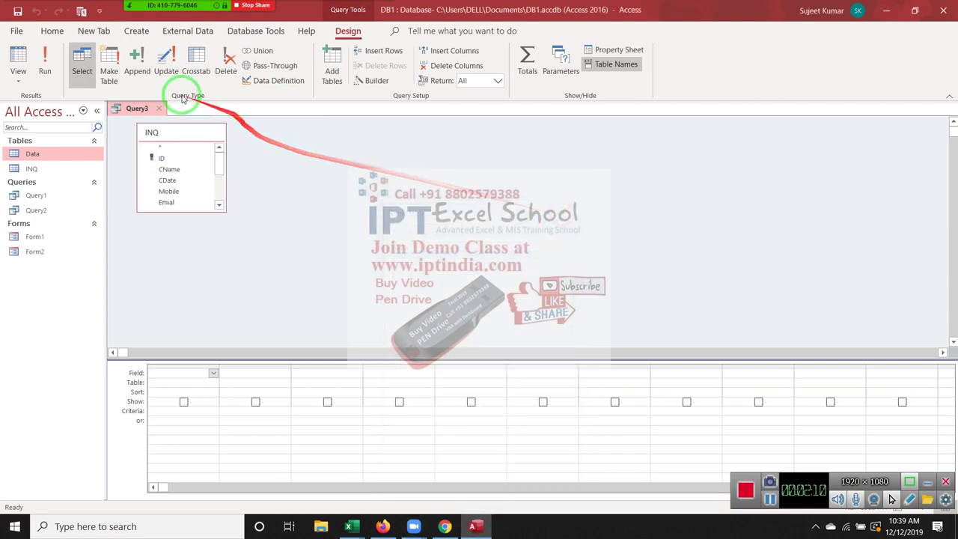
Turn the query into a make-table query that creates a table named Puja.
click(110, 69)
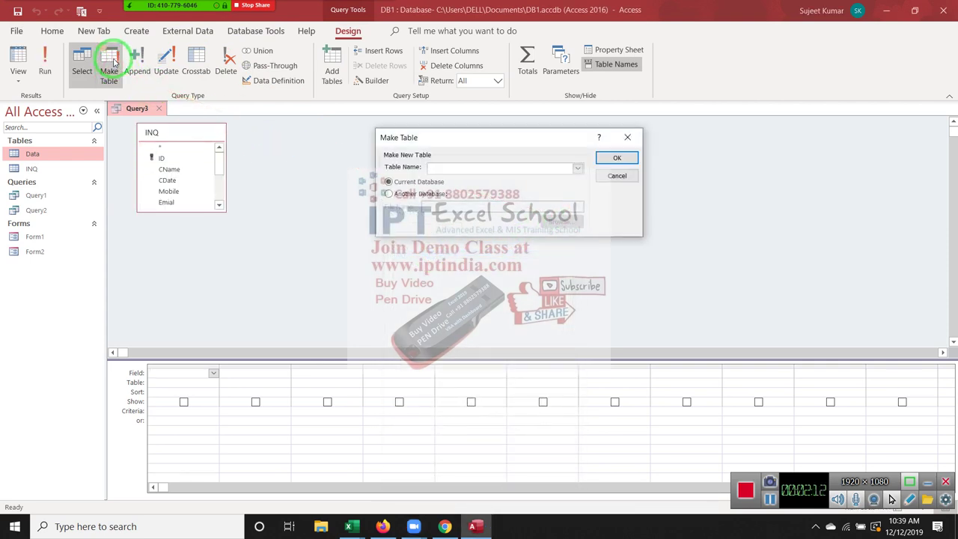
click(578, 168)
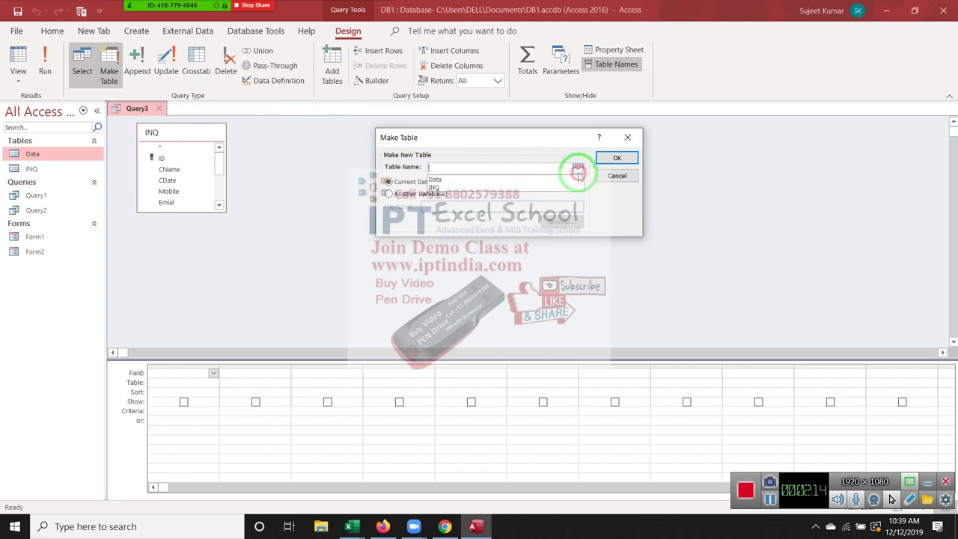
click(529, 168)
text(Puja)
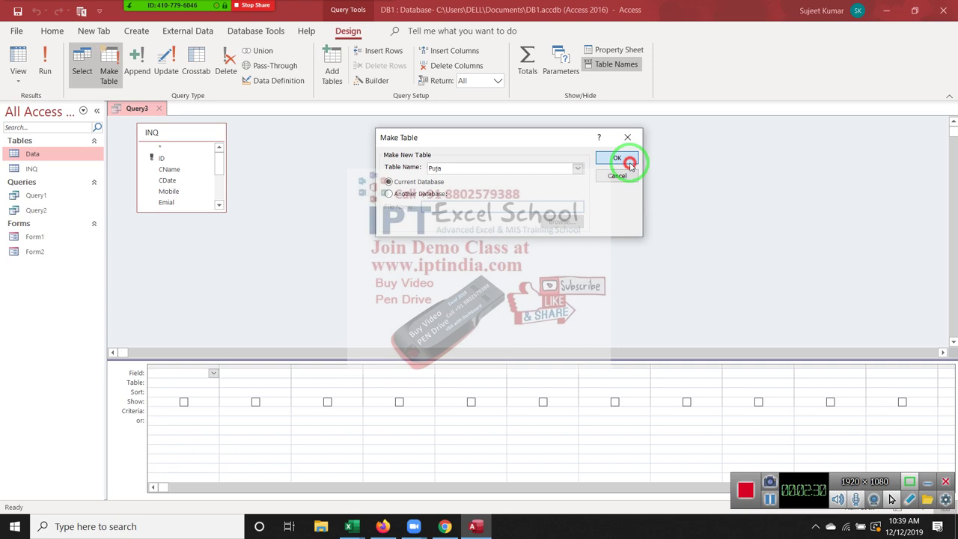
click(629, 166)
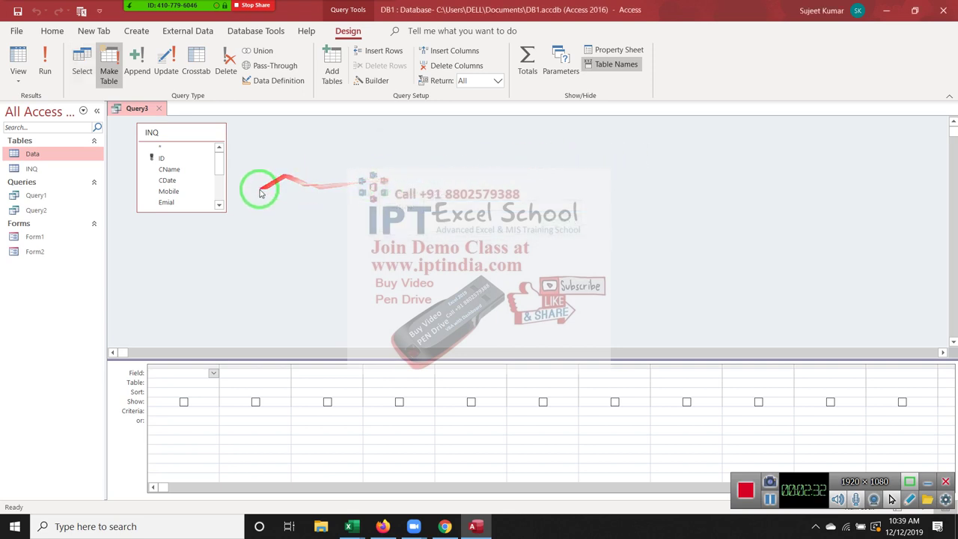
Add the CName, Mobile, City and Course fields from INQ to the query grid.
double_click(180, 171)
double_click(178, 191)
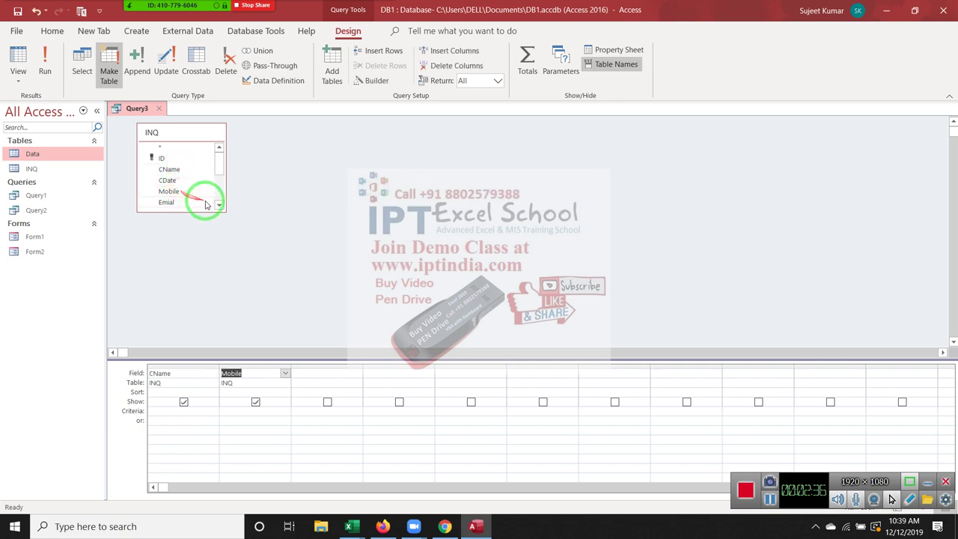
click(218, 205)
double_click(183, 195)
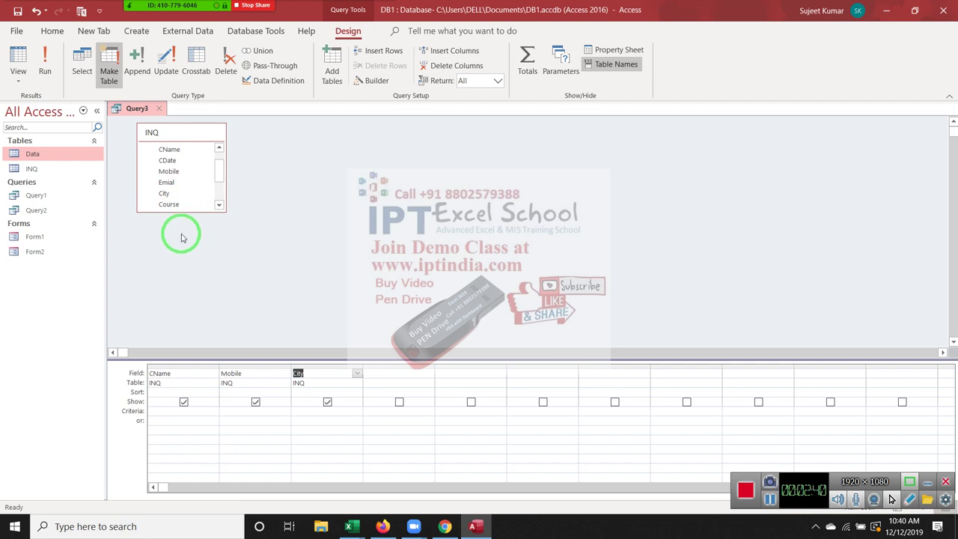
double_click(179, 206)
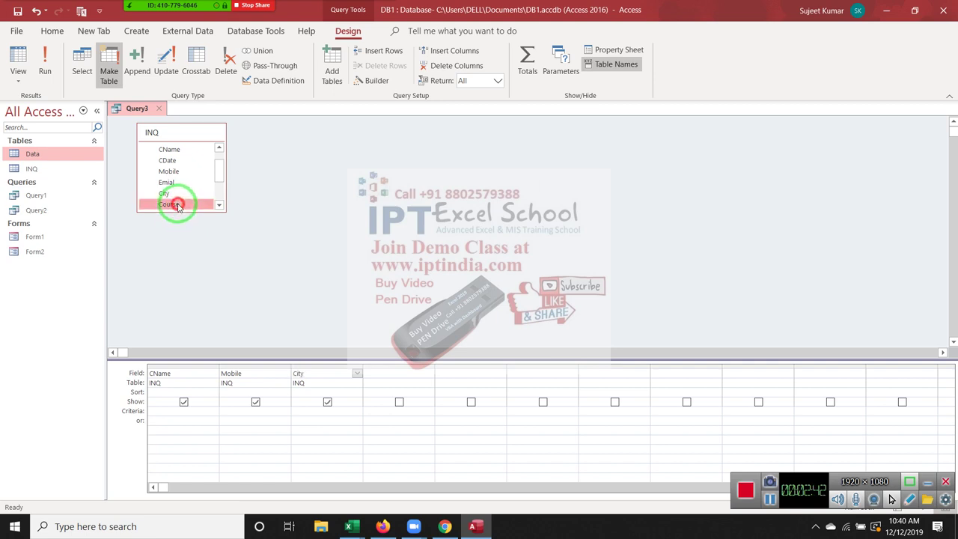
Close the design and save the query as Query3.
click(158, 108)
click(437, 298)
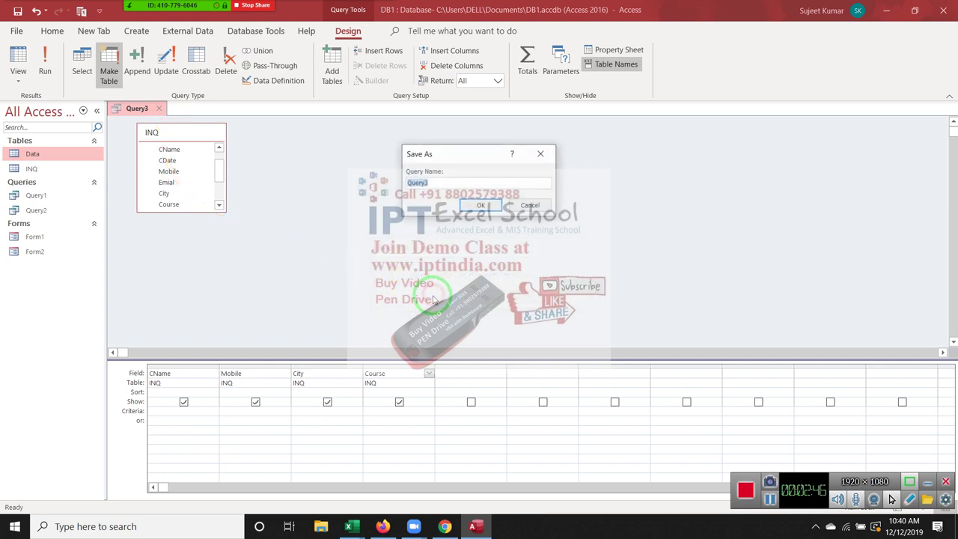
click(473, 196)
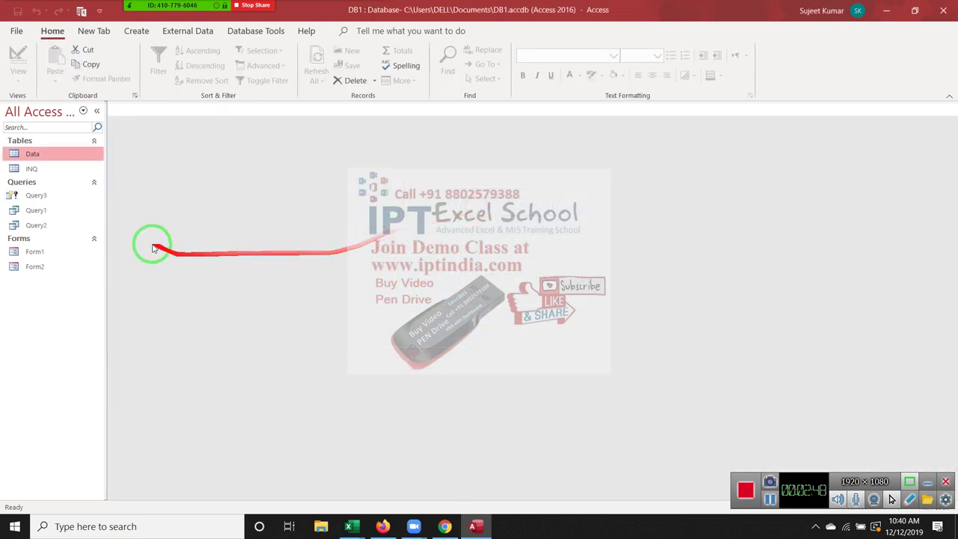
Run Query3 and confirm pasting 110 rows into the new Puja table.
click(55, 198)
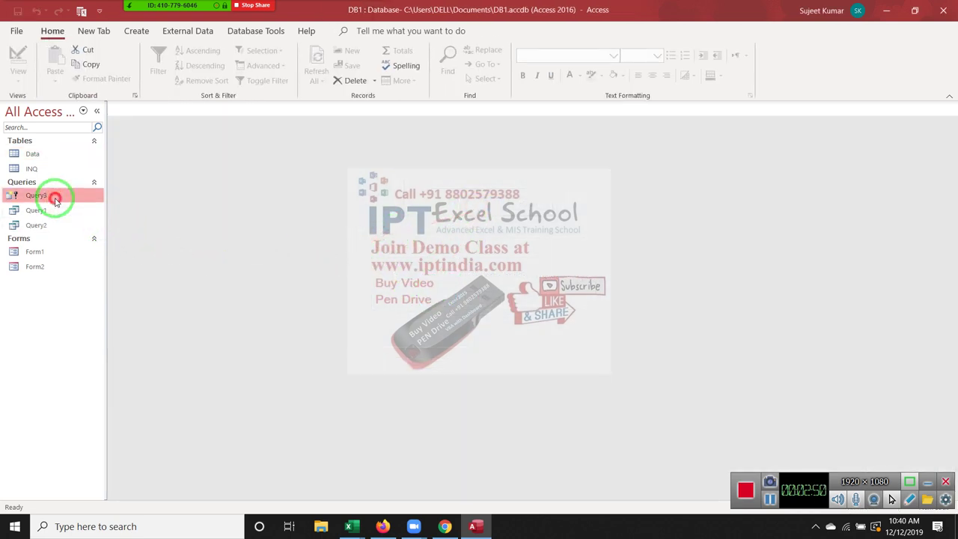
double_click(55, 198)
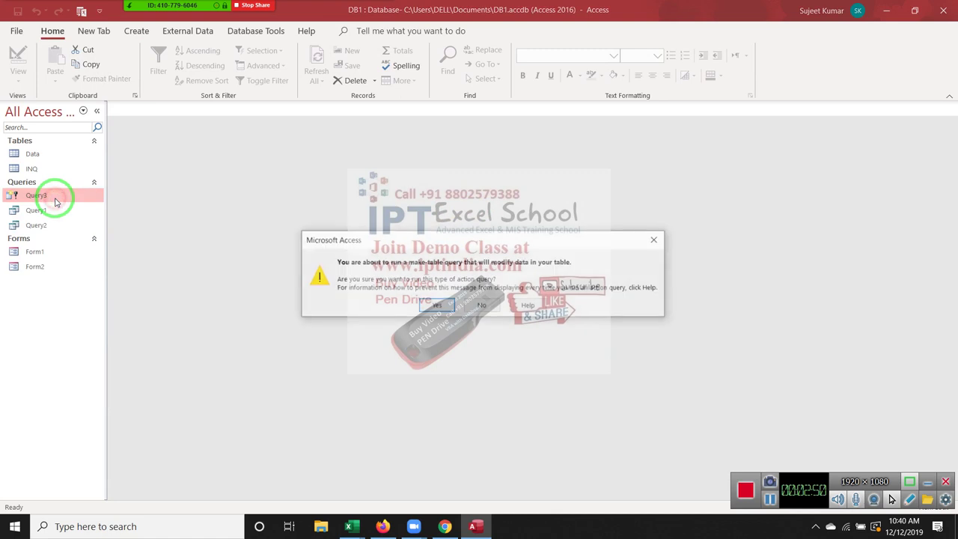
click(436, 307)
click(458, 308)
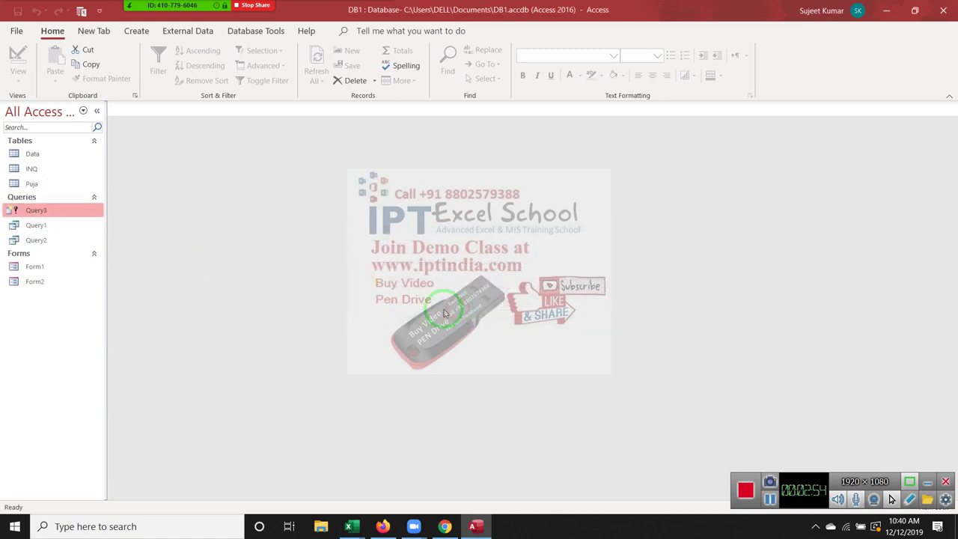
Open the Puja table to check its CName, Mobile and City data, then close it.
click(79, 186)
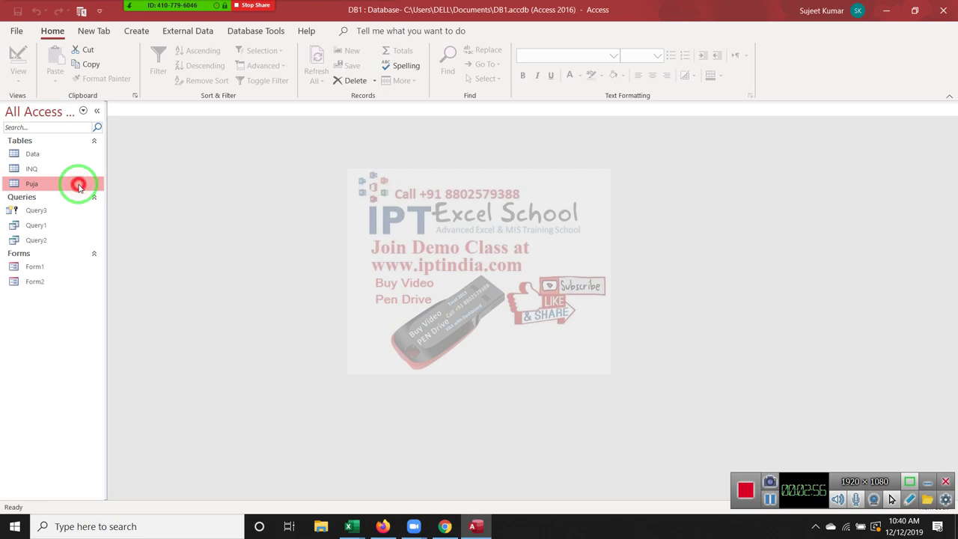
double_click(78, 185)
drag(144, 121, 307, 122)
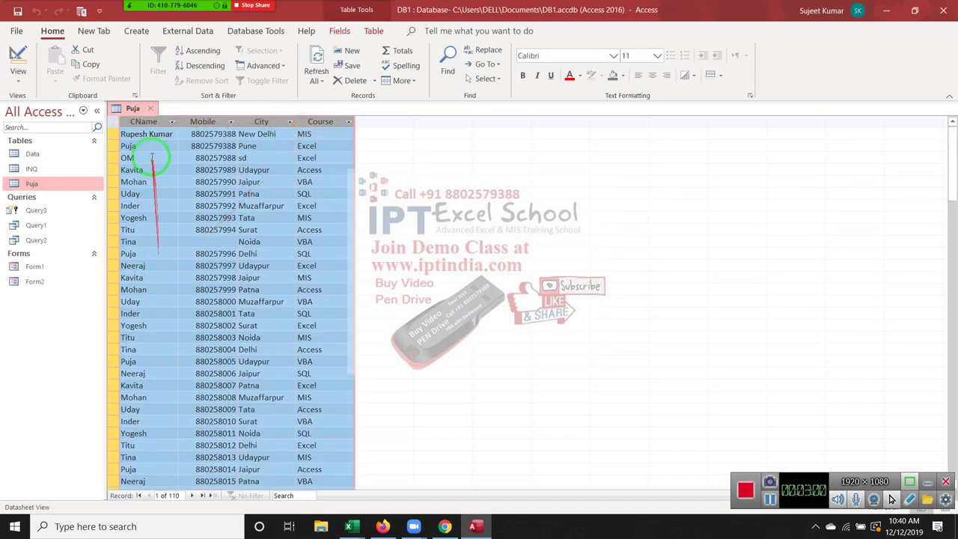
click(151, 110)
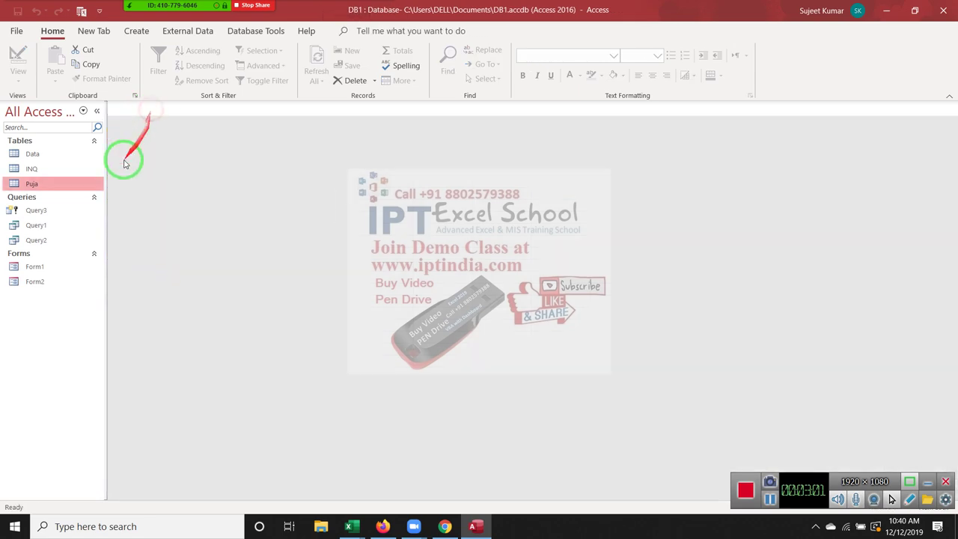
In Query3's Design view, enter a single-customer-name criterion under CName and close the design.
right_click(72, 211)
click(105, 234)
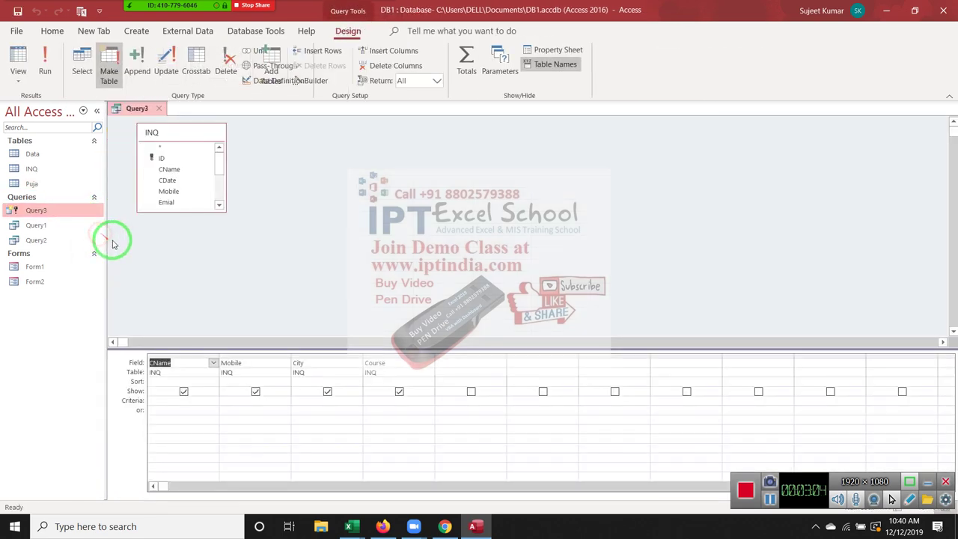
click(177, 398)
text("Puja")
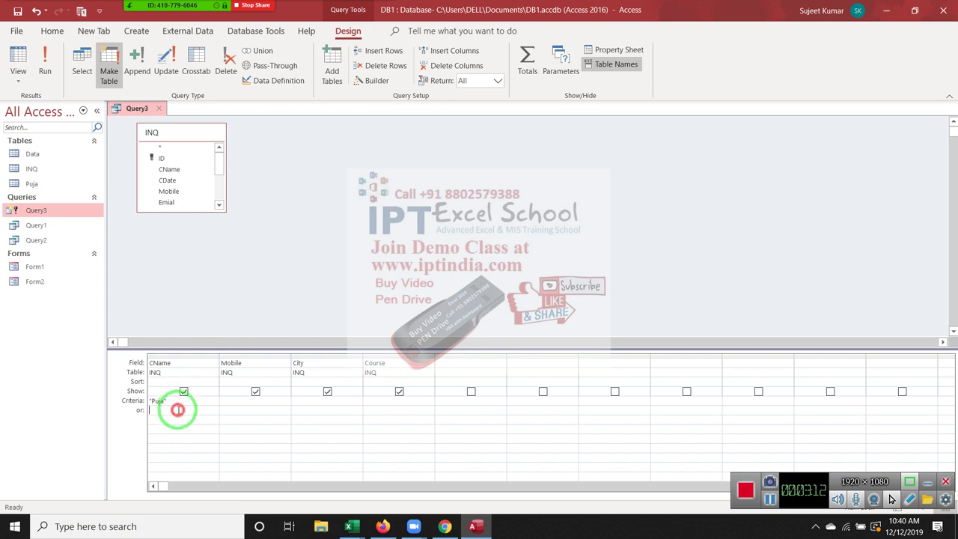
click(158, 110)
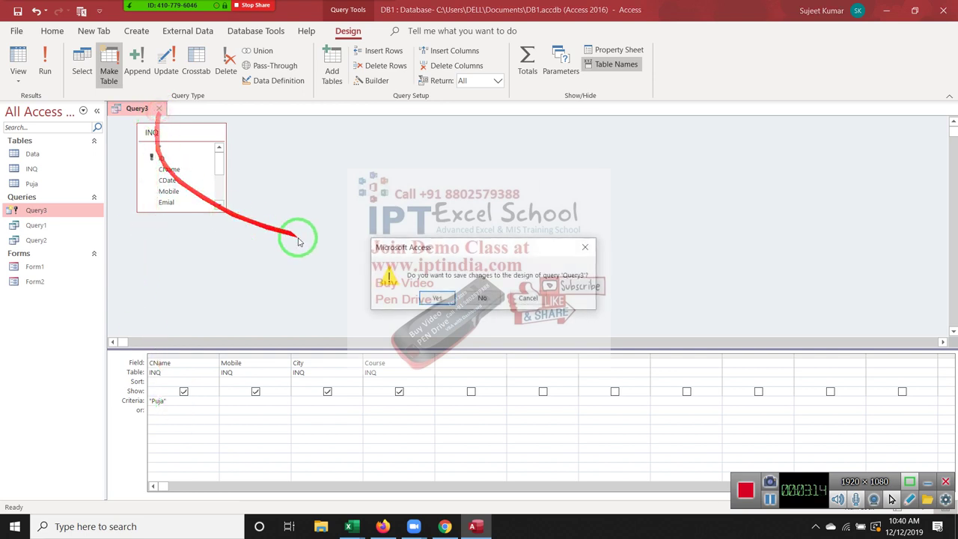
Save Query3's changes and rerun it, replacing the Puja table with 13 rows.
click(438, 302)
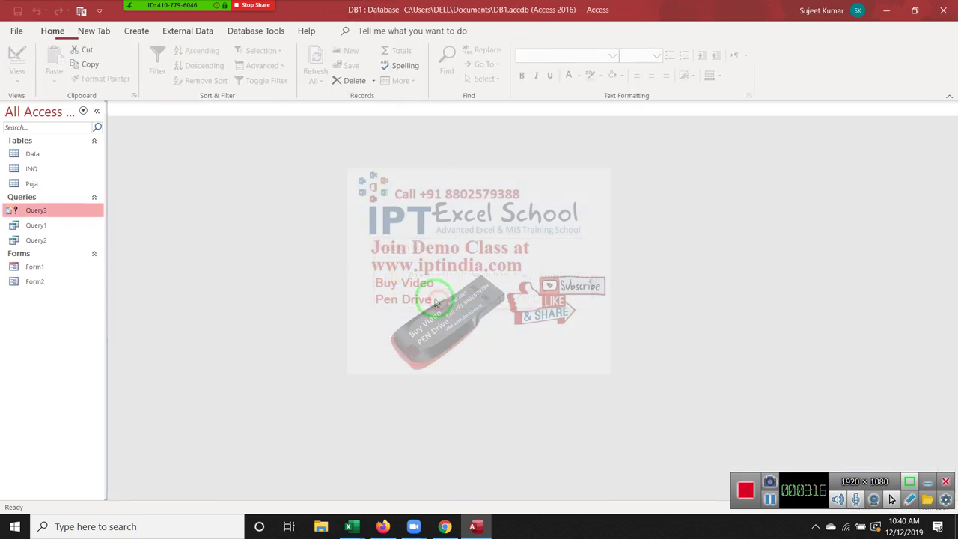
click(70, 185)
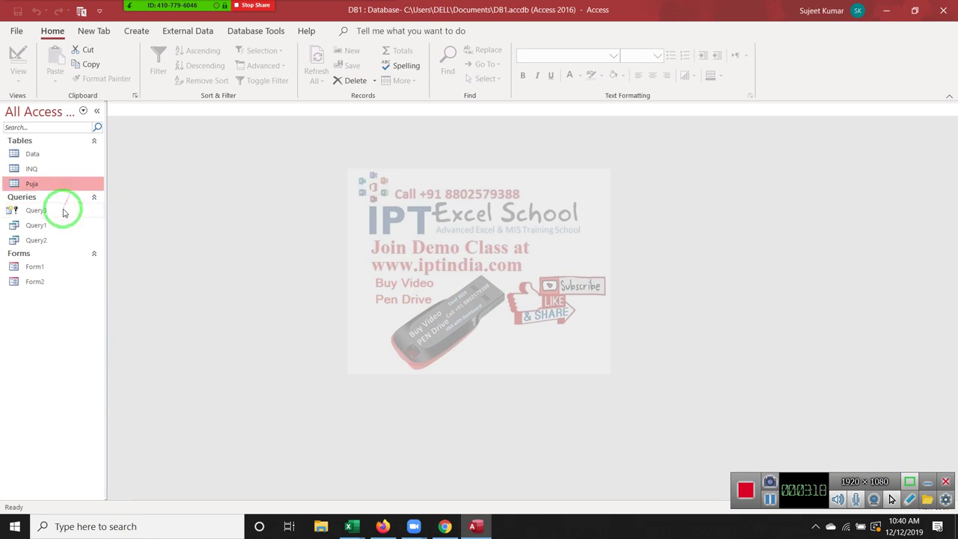
double_click(64, 210)
click(437, 306)
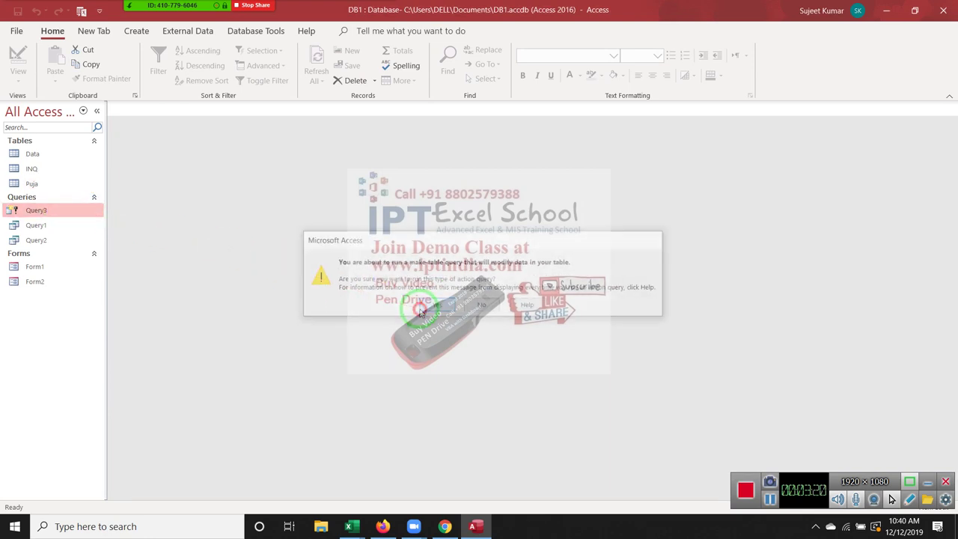
click(456, 303)
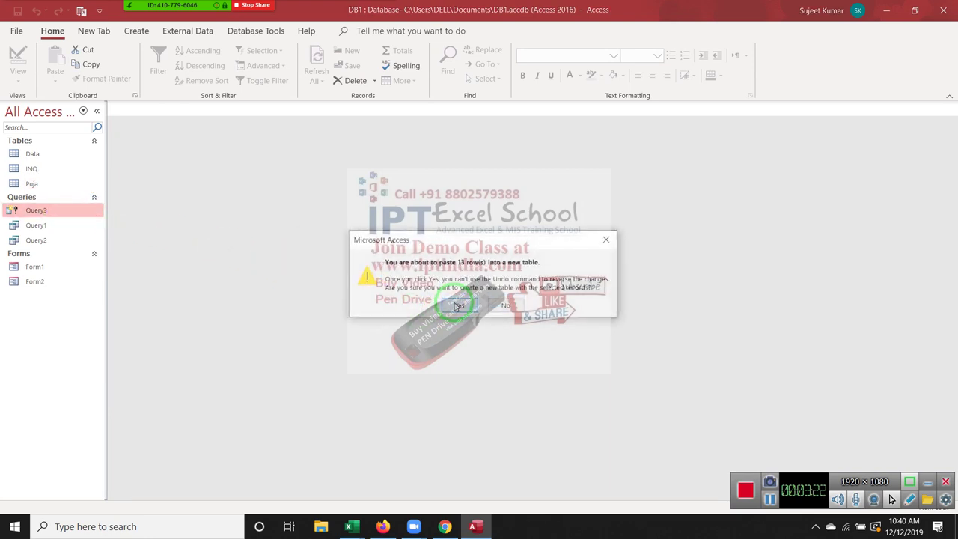
click(458, 306)
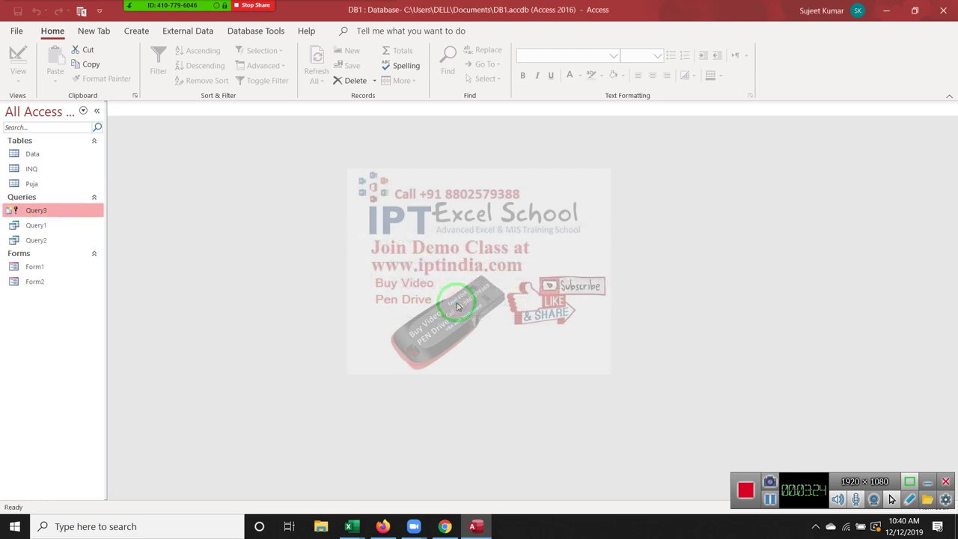
Open the rebuilt Puja table to verify its 13 records, then close it.
click(72, 187)
double_click(72, 187)
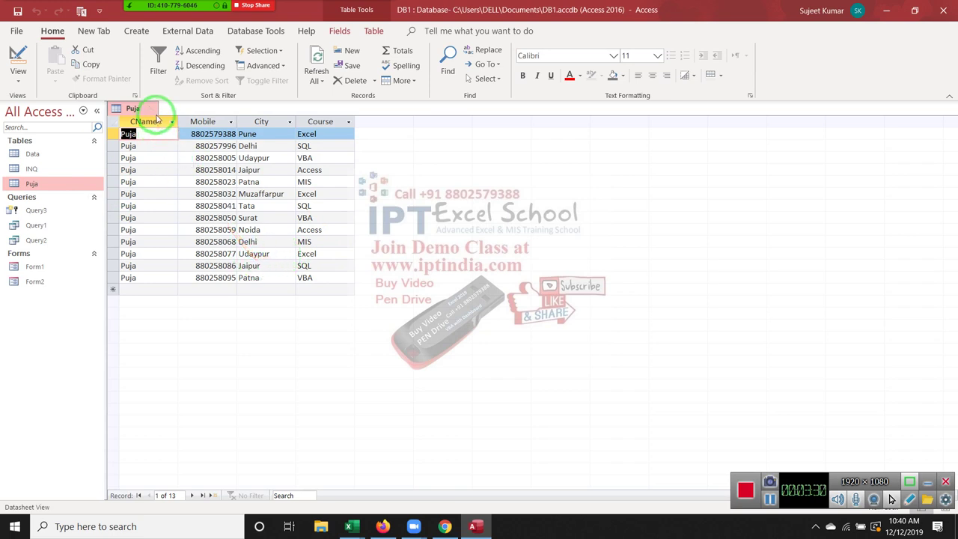
middle_click(156, 112)
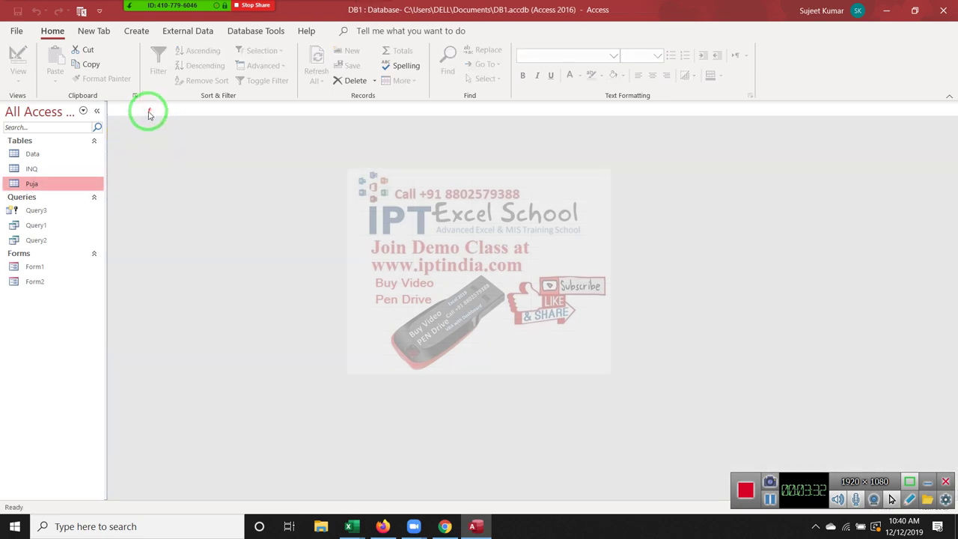
Open Query3 in Design view and switch it to SQL View.
click(62, 215)
right_click(62, 215)
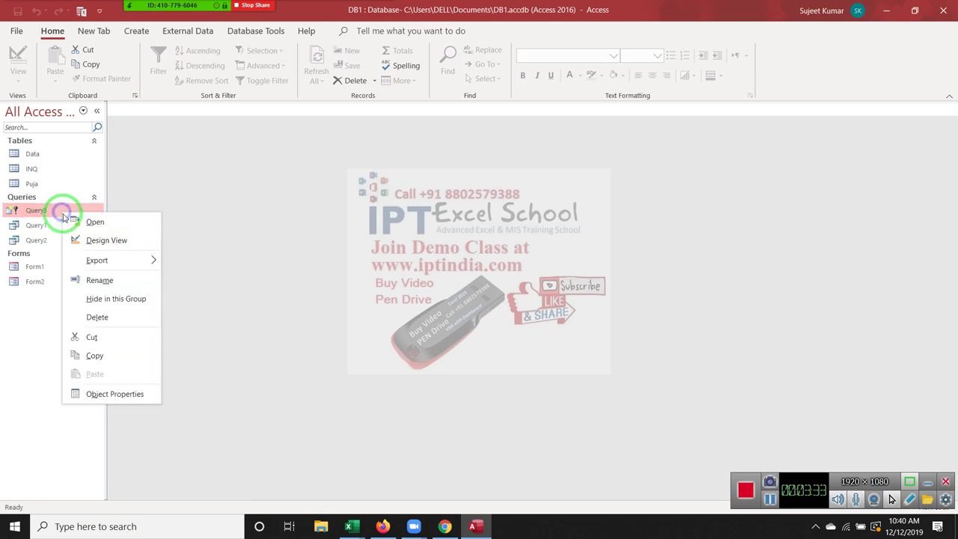
click(127, 243)
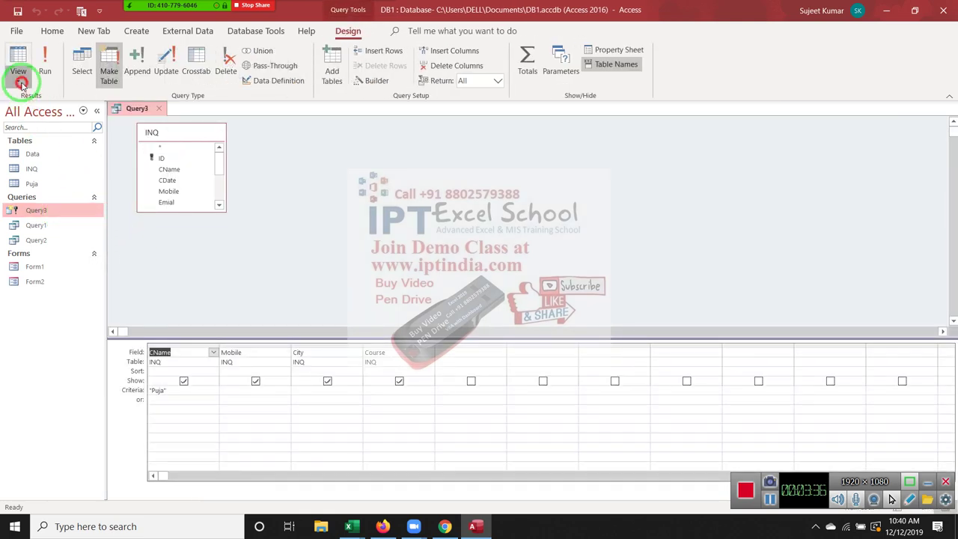
click(18, 75)
click(43, 140)
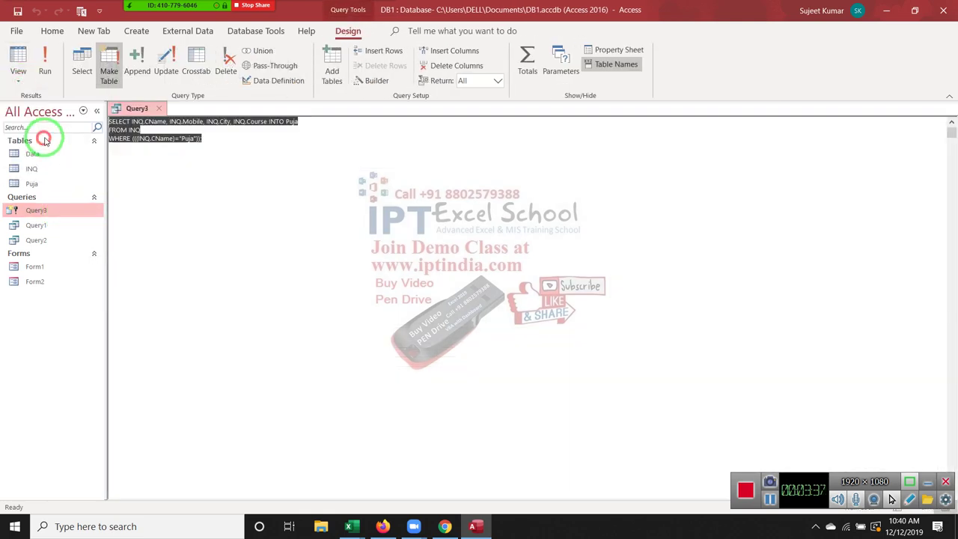
Highlight INTO, the full statement and the WHERE line in the SQL to explain them.
click(209, 177)
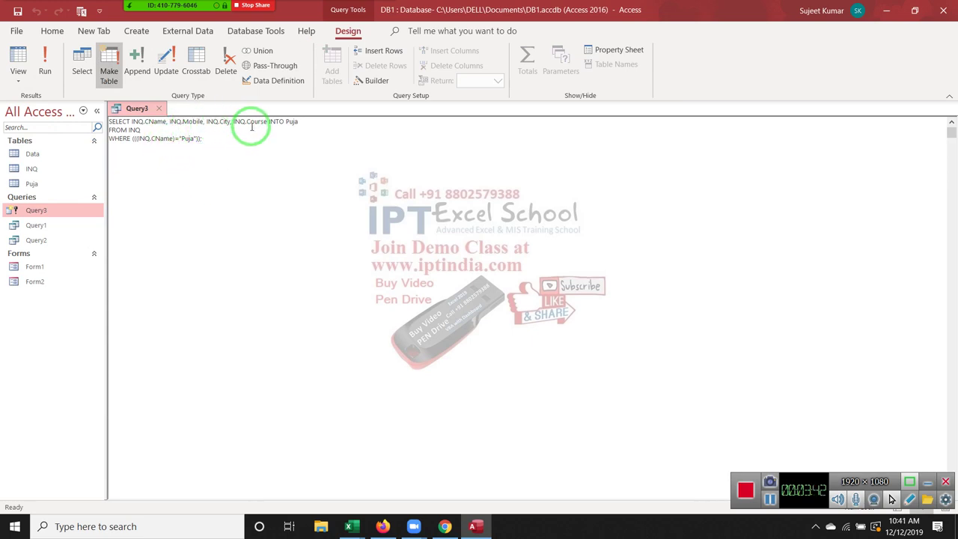
double_click(278, 124)
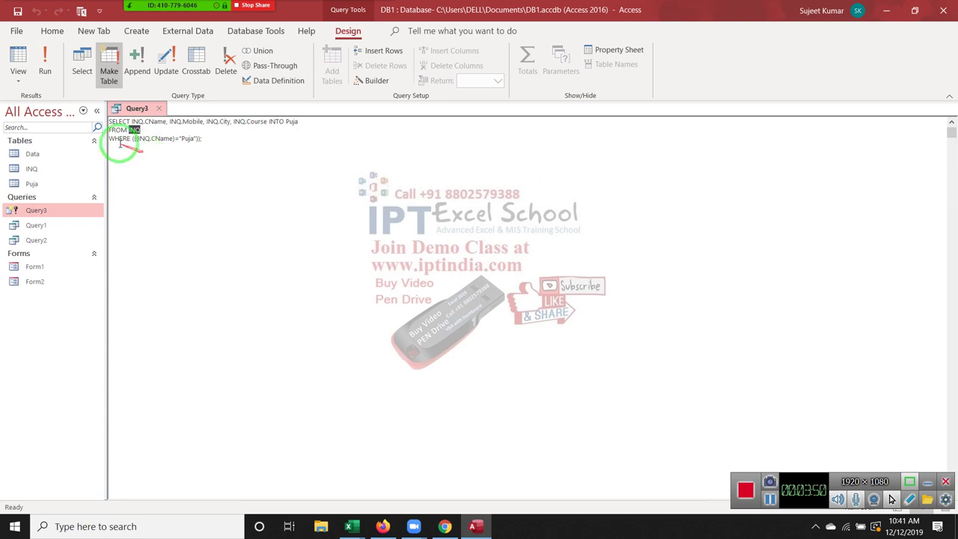
click(221, 144)
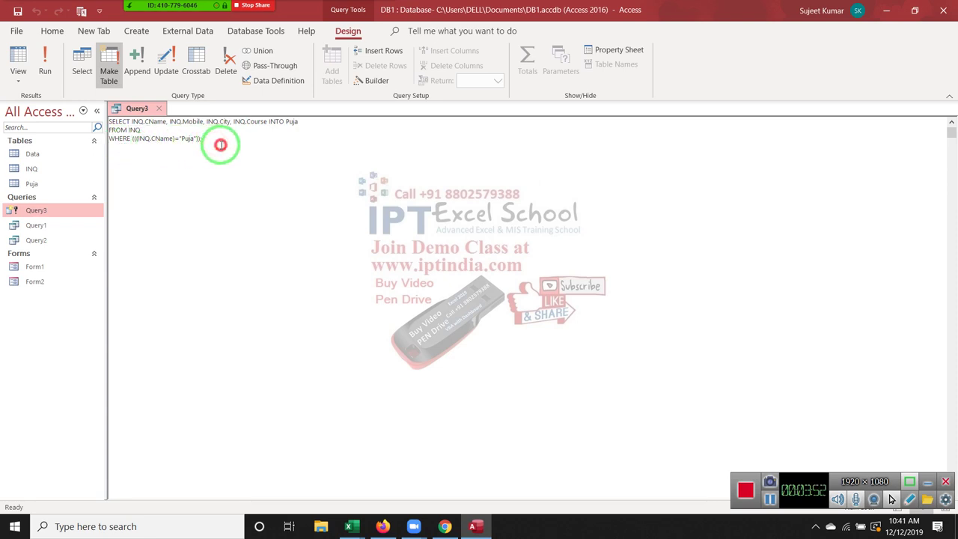
drag(221, 144, 109, 122)
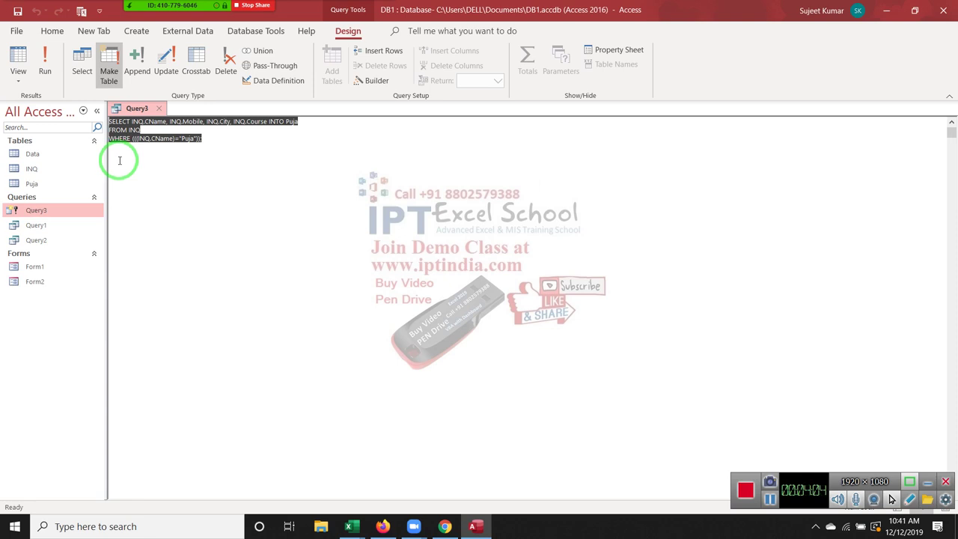
click(119, 160)
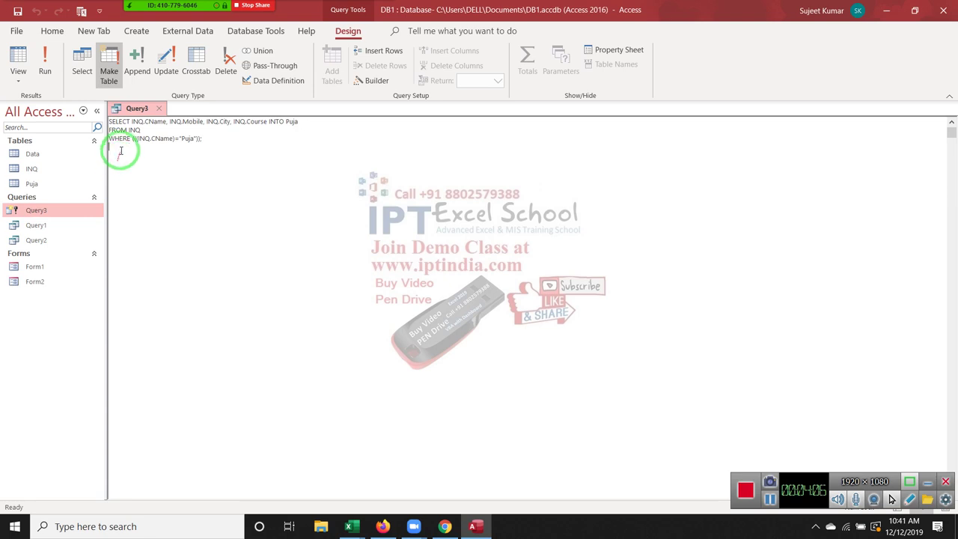
mouse_move(211, 139)
mouse_down()
mouse_move(122, 136)
mouse_move(96, 122)
mouse_up()
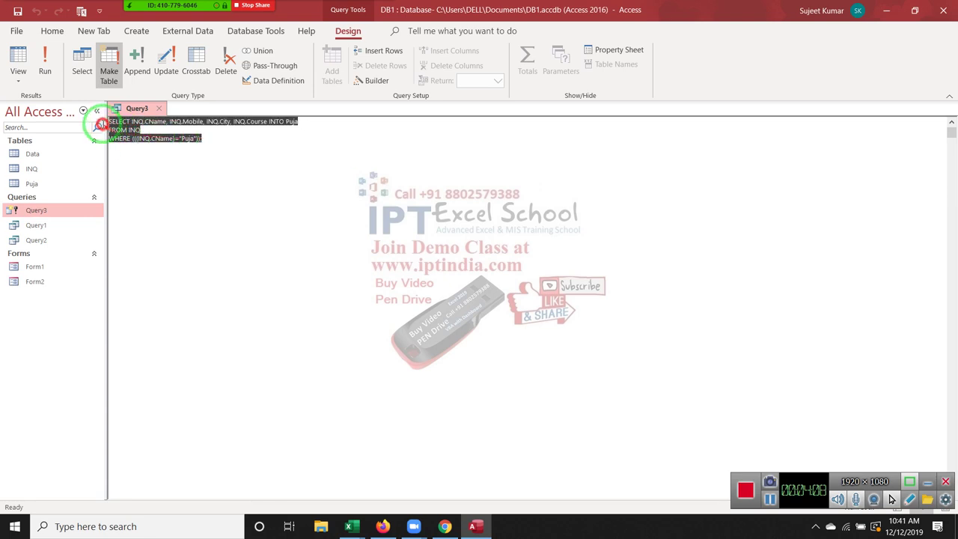
click(110, 122)
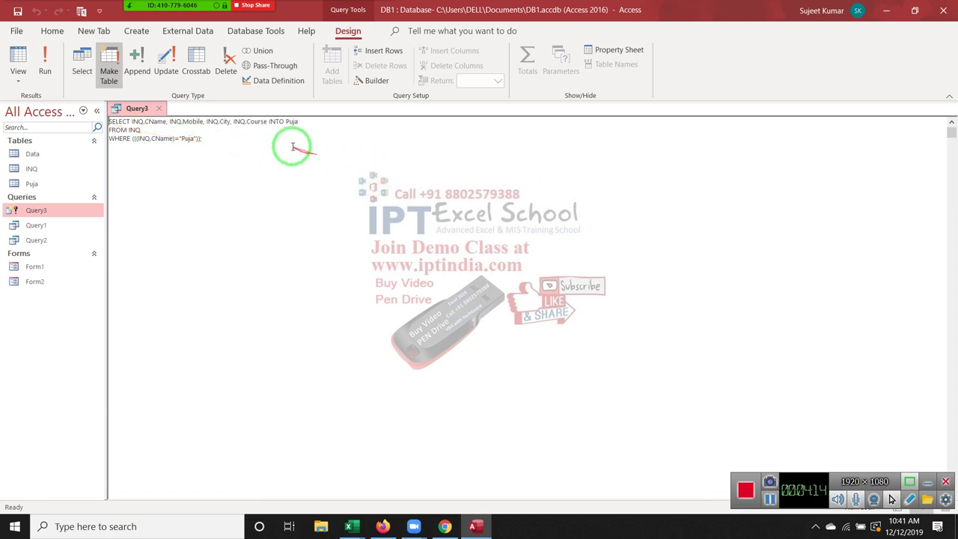
Change Query3's INTO target from Puja to Ravi, saving and dismissing the reserved-word error.
click(274, 125)
double_click(291, 122)
text(?)
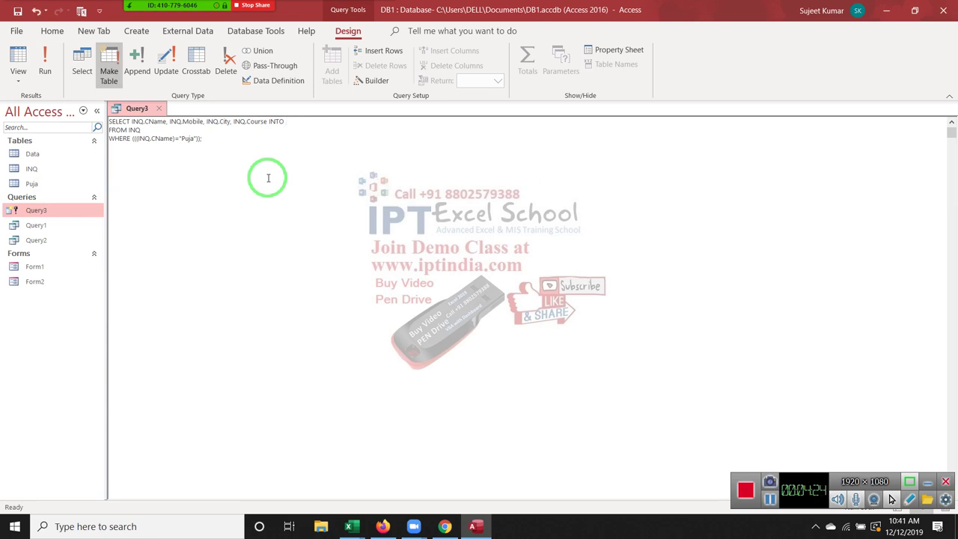
click(159, 109)
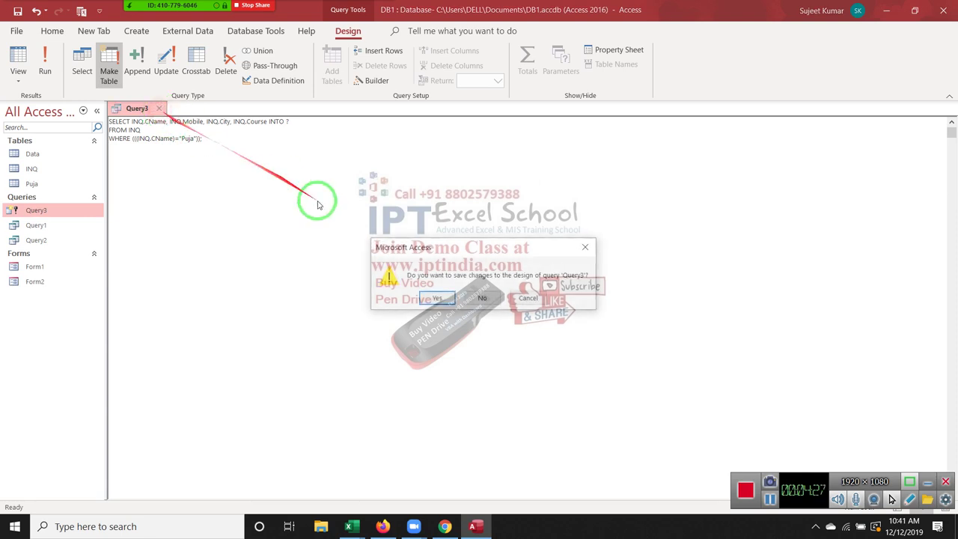
click(443, 300)
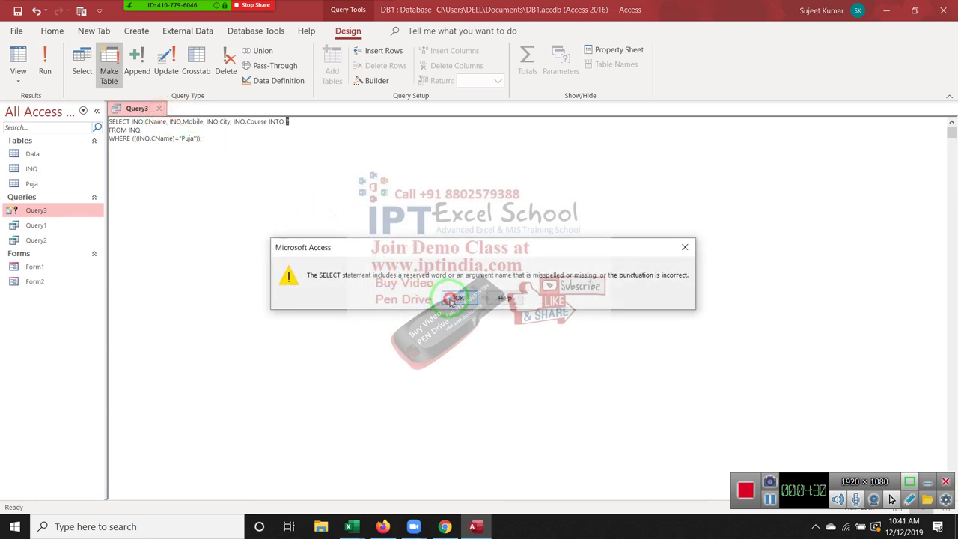
click(451, 298)
text(Ravi)
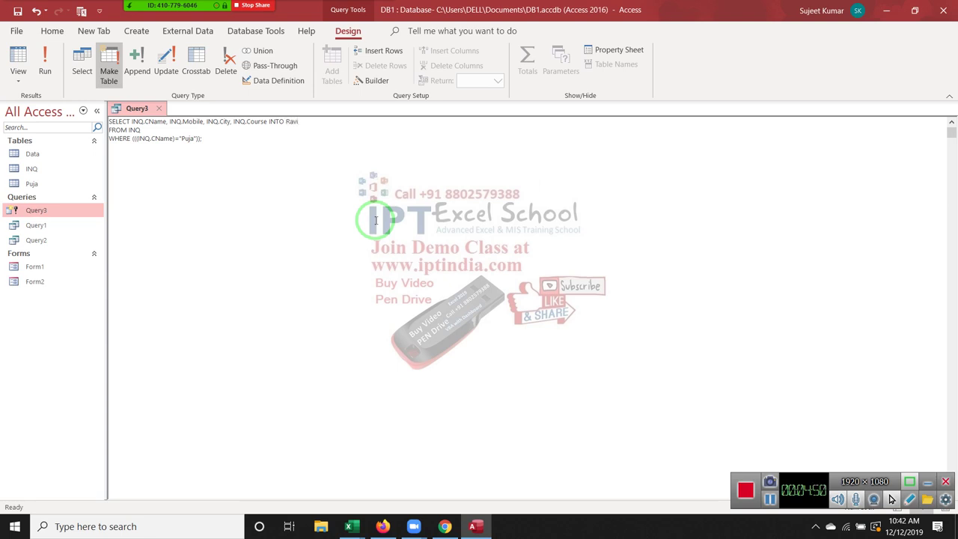
Save Query3 and run it, confirming both prompts so the Ravi table is created.
click(159, 109)
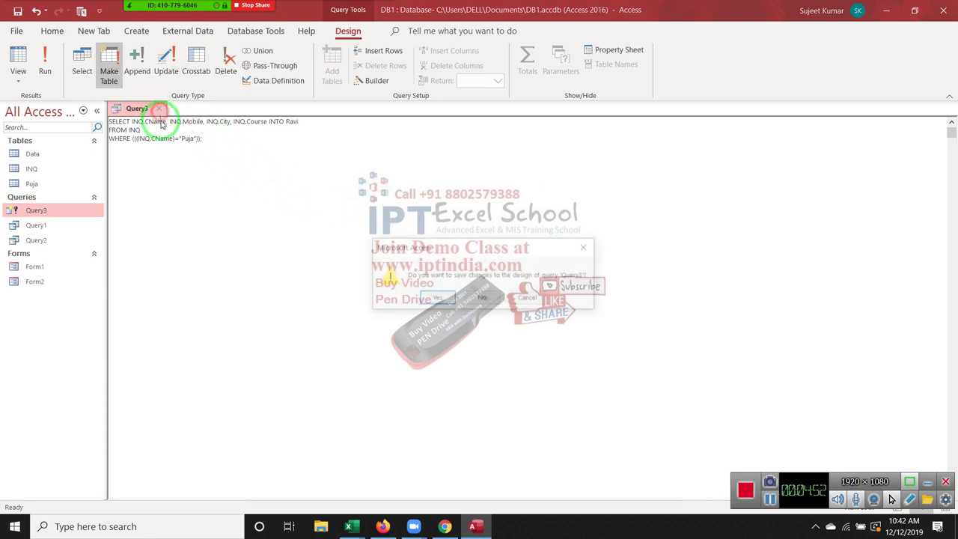
click(440, 296)
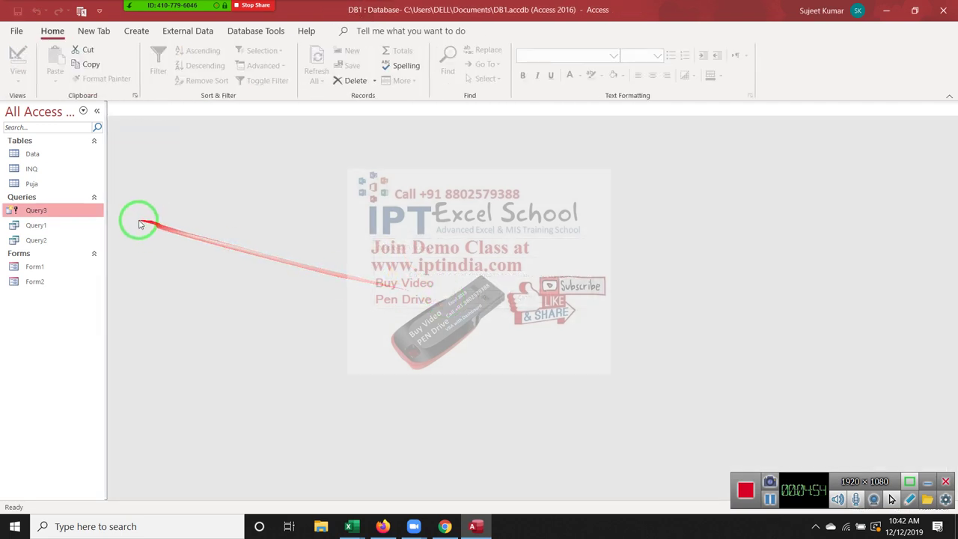
double_click(92, 210)
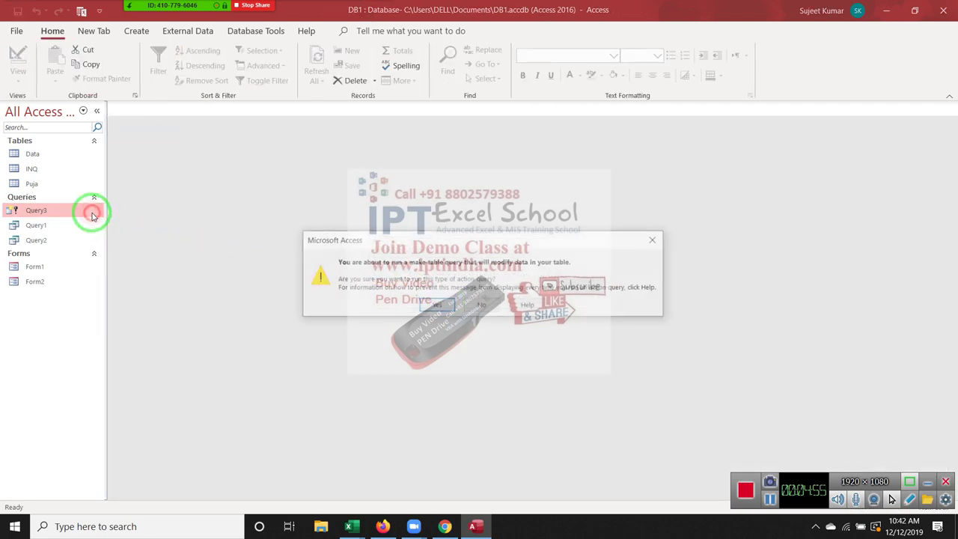
click(430, 306)
click(441, 307)
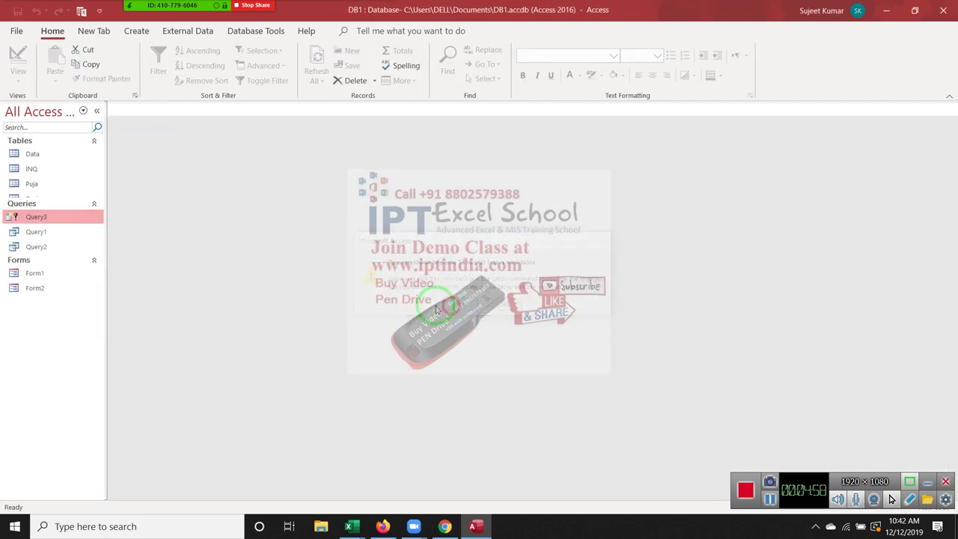
Select the new Ravi table, then bring up Query3's shortcut menu.
click(80, 198)
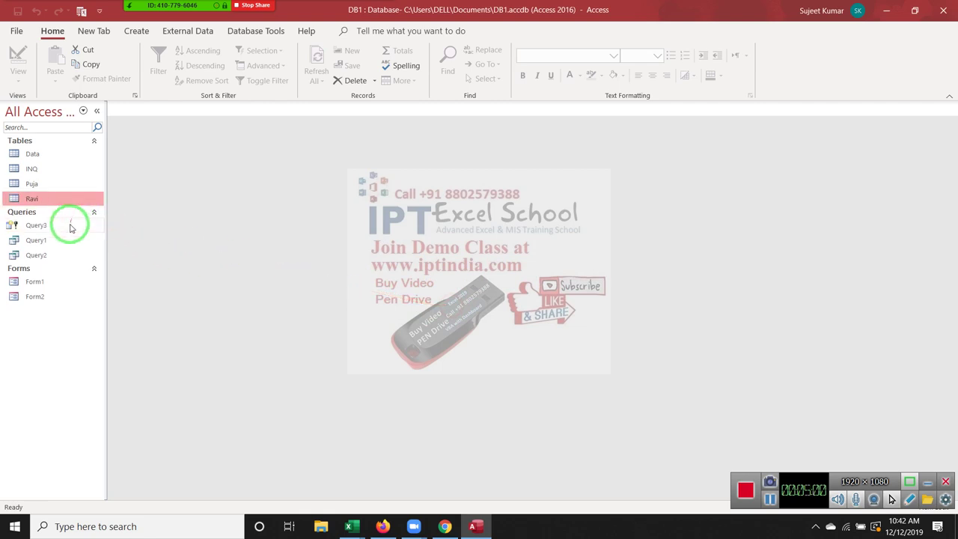
click(68, 224)
right_click(70, 226)
click(116, 256)
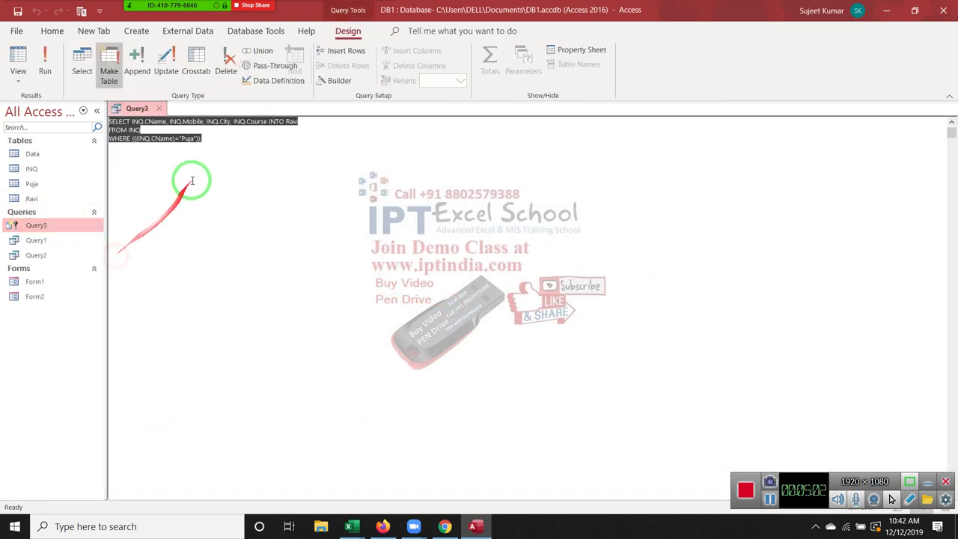
double_click(294, 122)
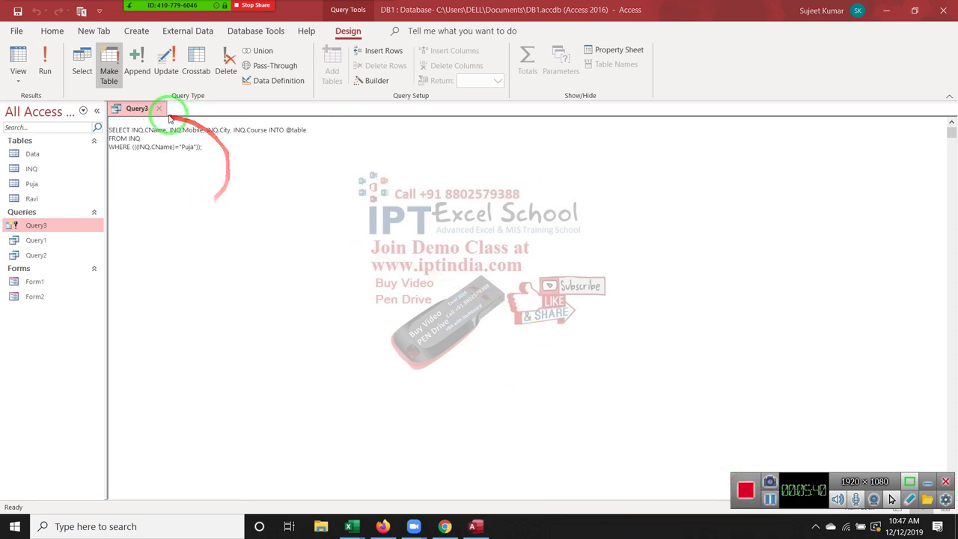
click(159, 109)
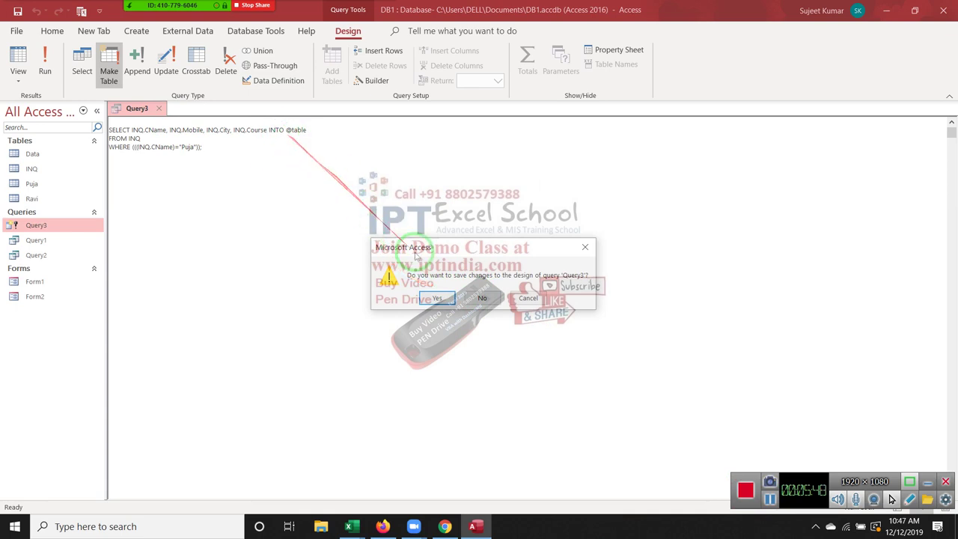
click(473, 303)
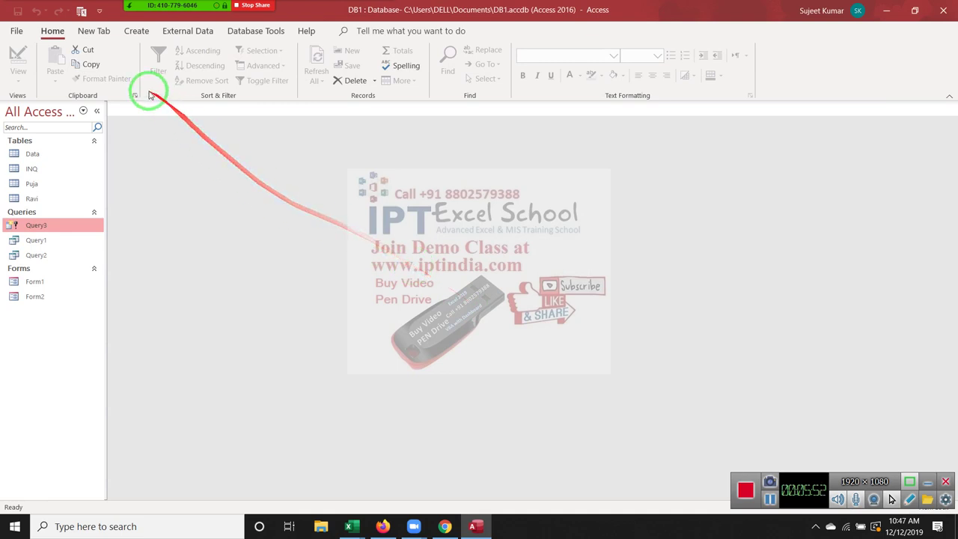
Create a blank query design, Query4, adding no tables from Show Table.
click(136, 31)
click(200, 77)
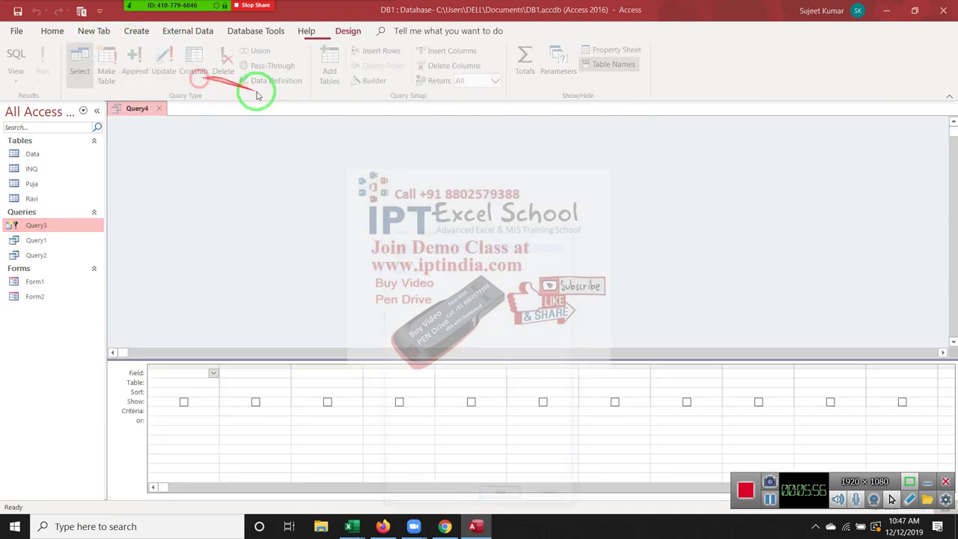
click(565, 215)
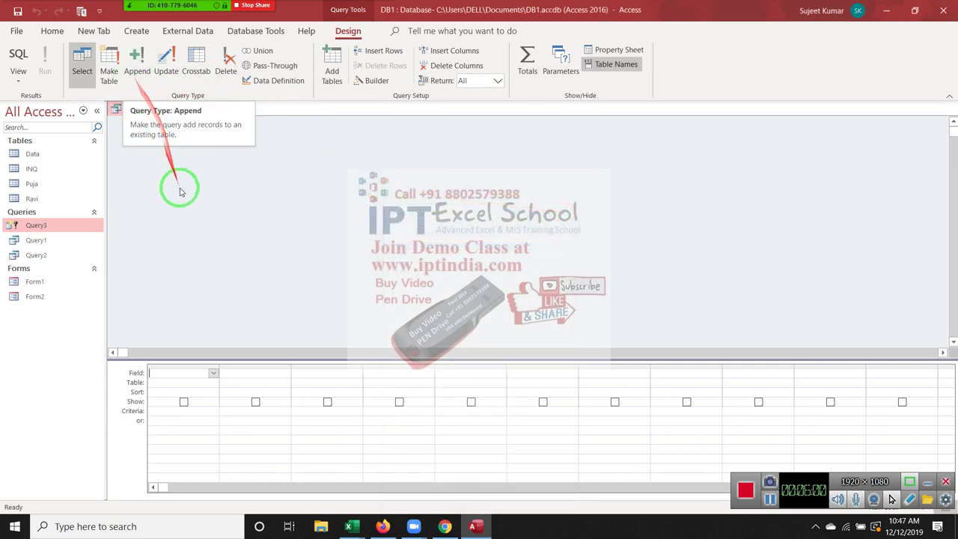
click(56, 159)
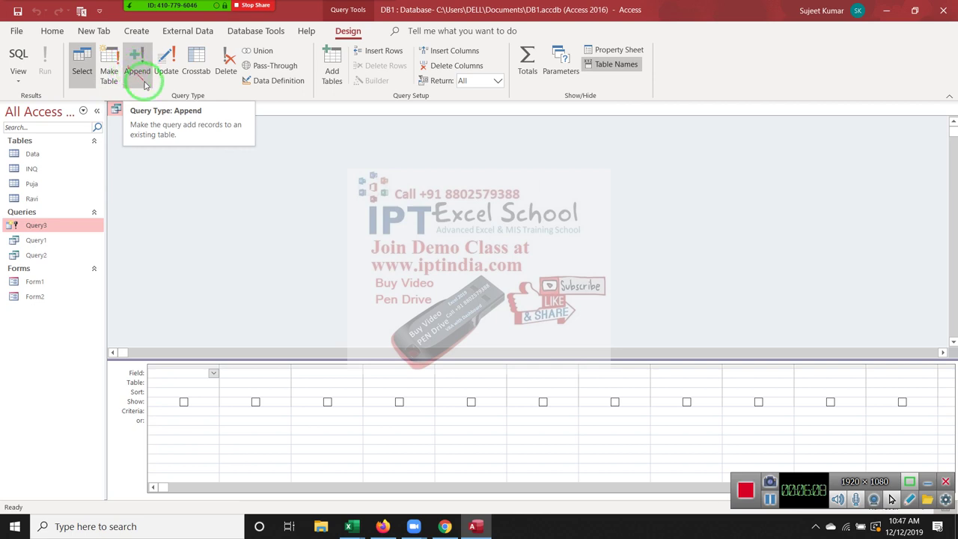
double_click(60, 154)
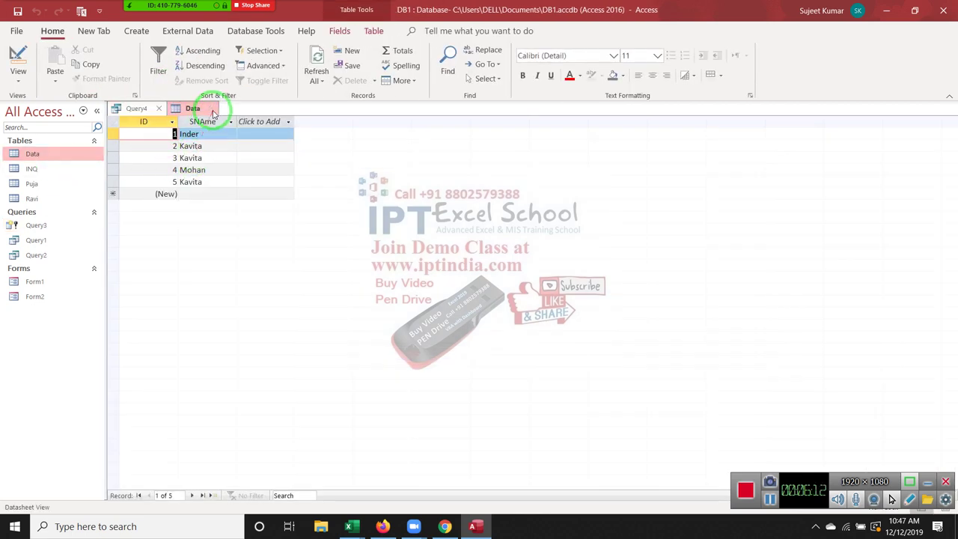
click(215, 109)
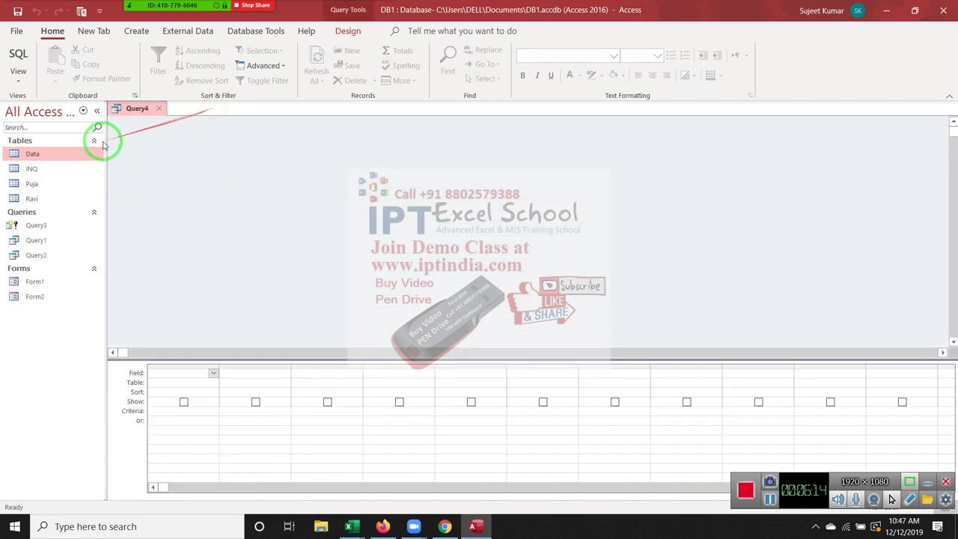
click(45, 197)
double_click(89, 198)
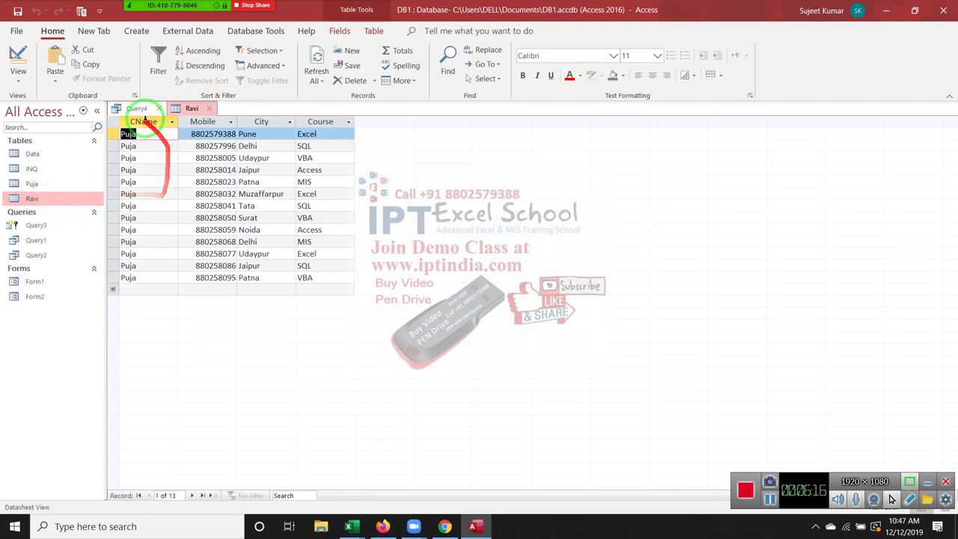
click(137, 122)
click(195, 122)
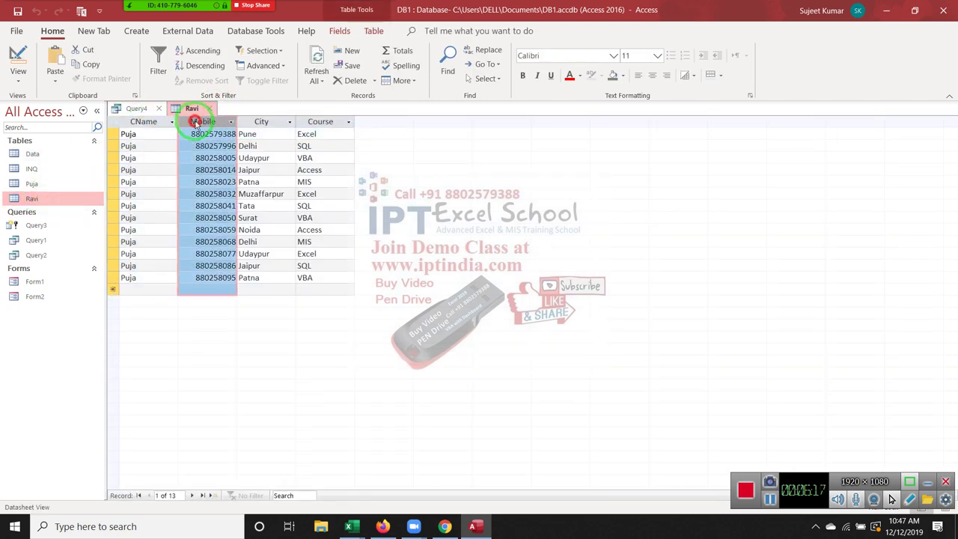
click(255, 121)
click(315, 121)
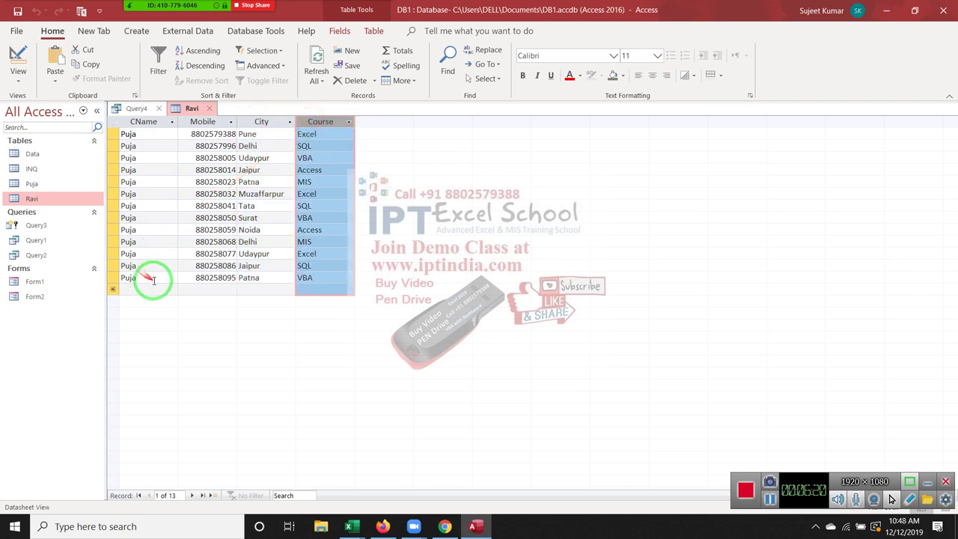
click(211, 108)
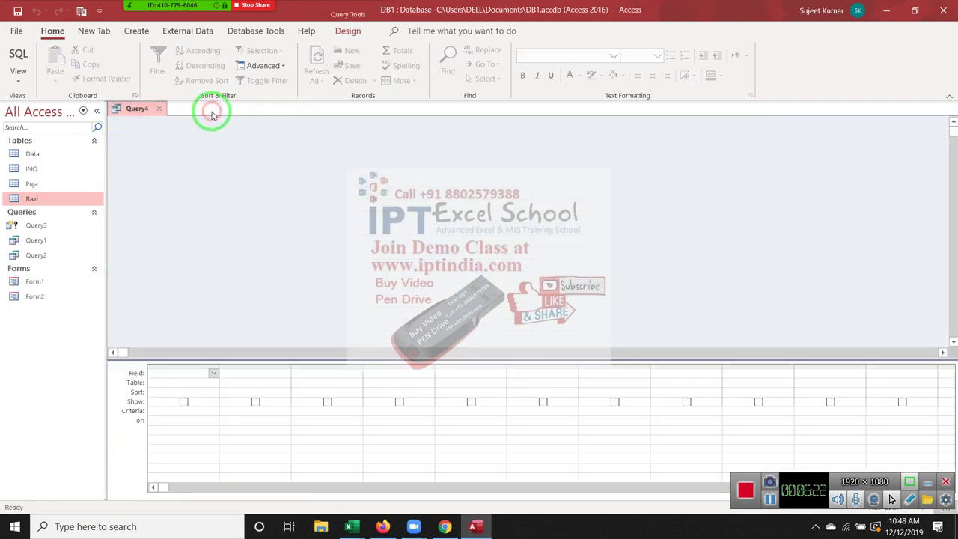
Make Query4 an append query targeting the Ravi table in the current database.
click(90, 32)
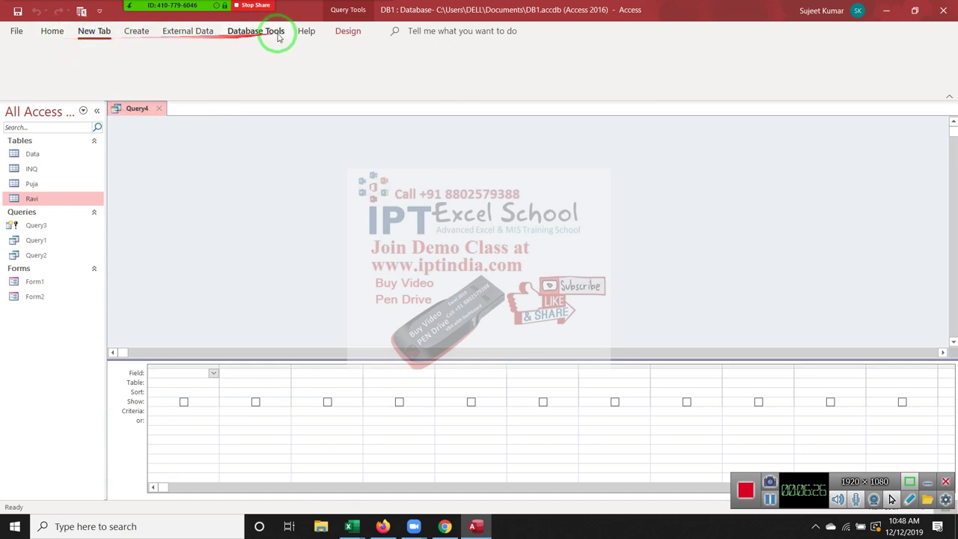
click(348, 31)
click(133, 77)
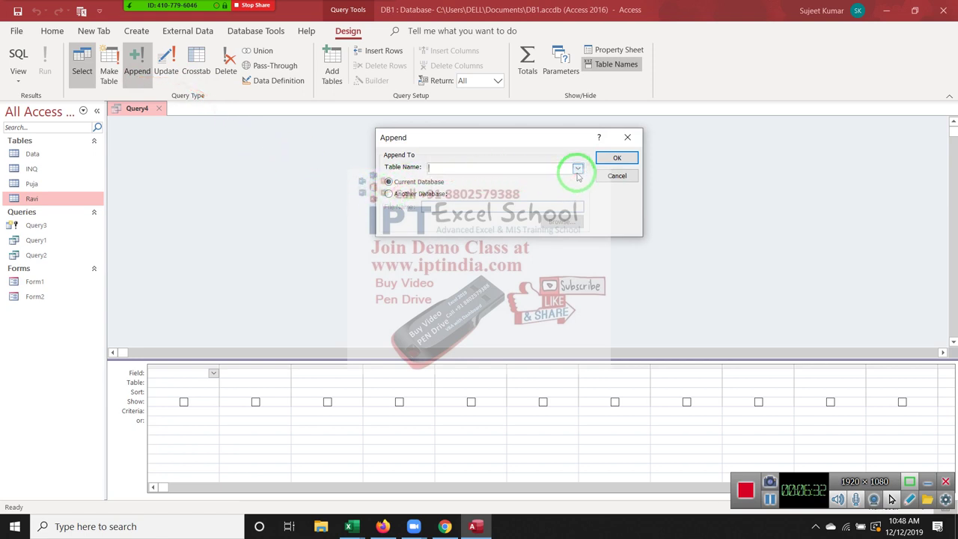
click(577, 170)
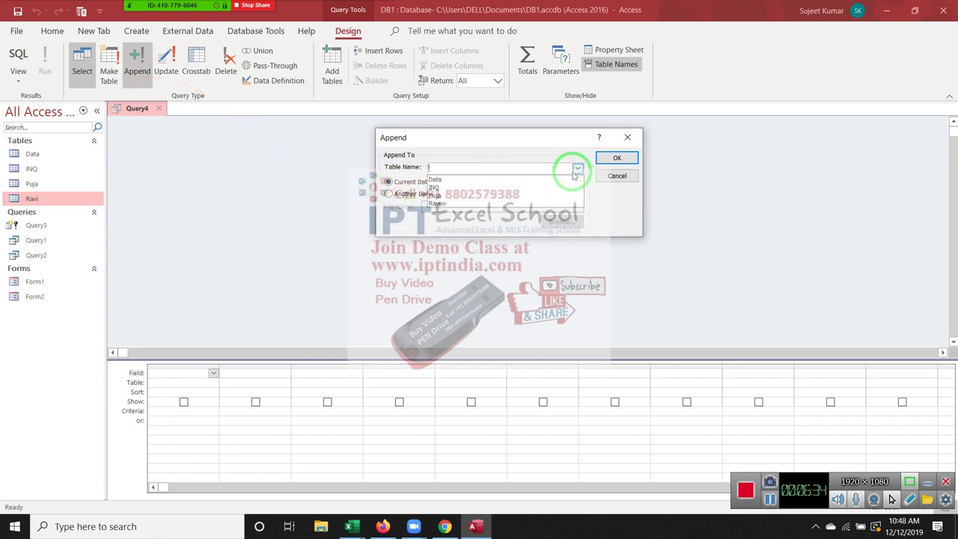
click(567, 203)
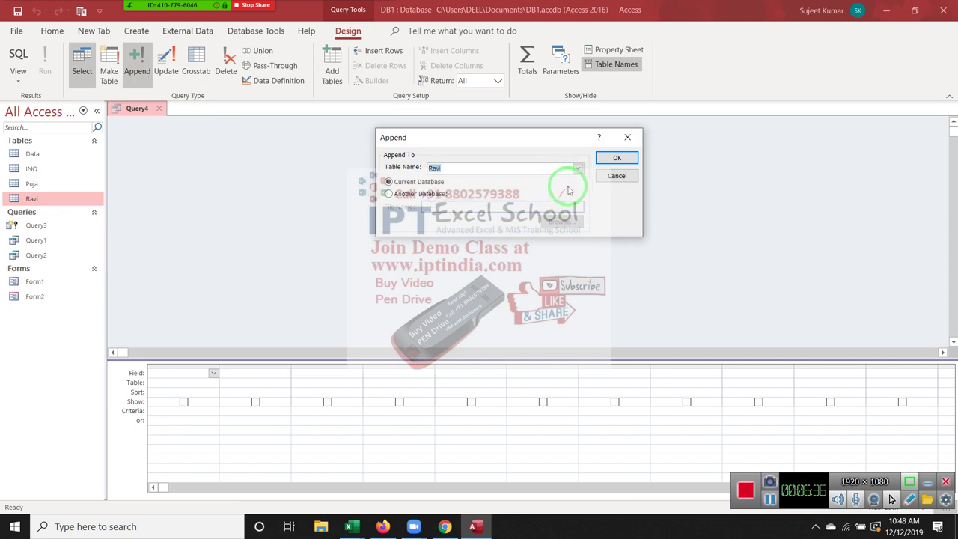
click(611, 158)
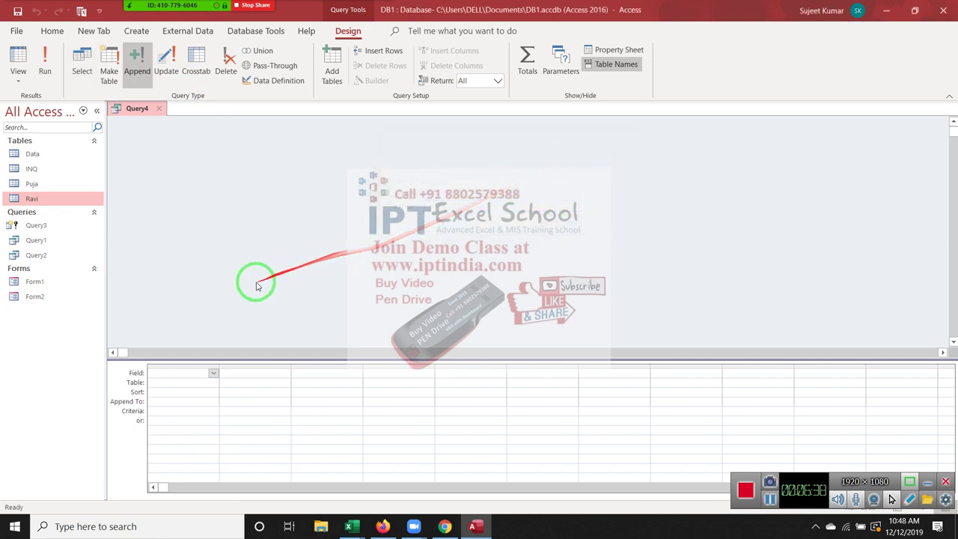
Add the INQ table to Query4.
click(213, 374)
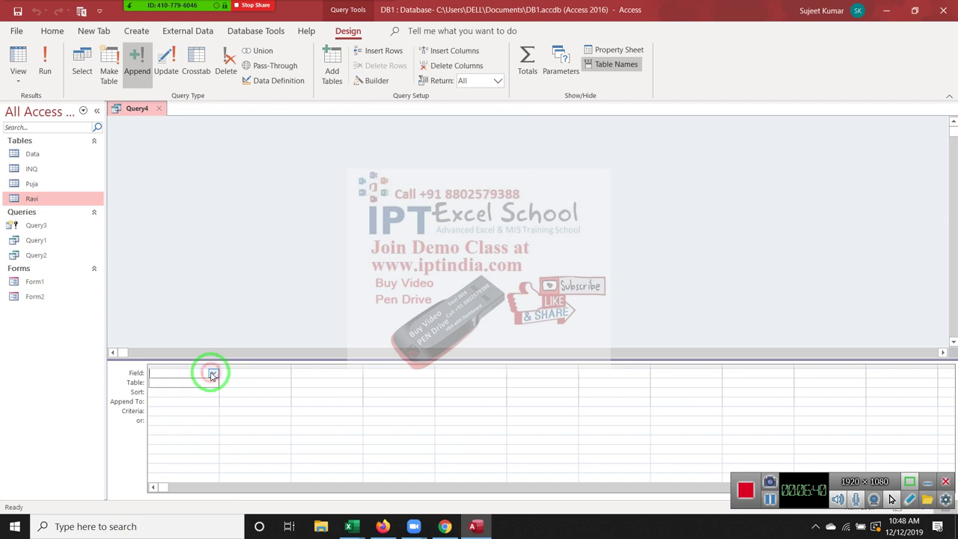
click(332, 75)
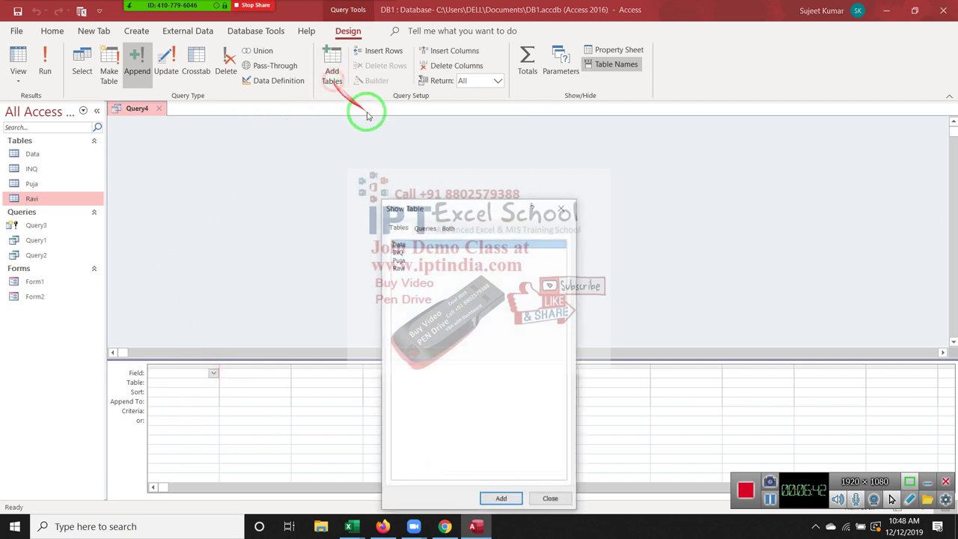
double_click(400, 252)
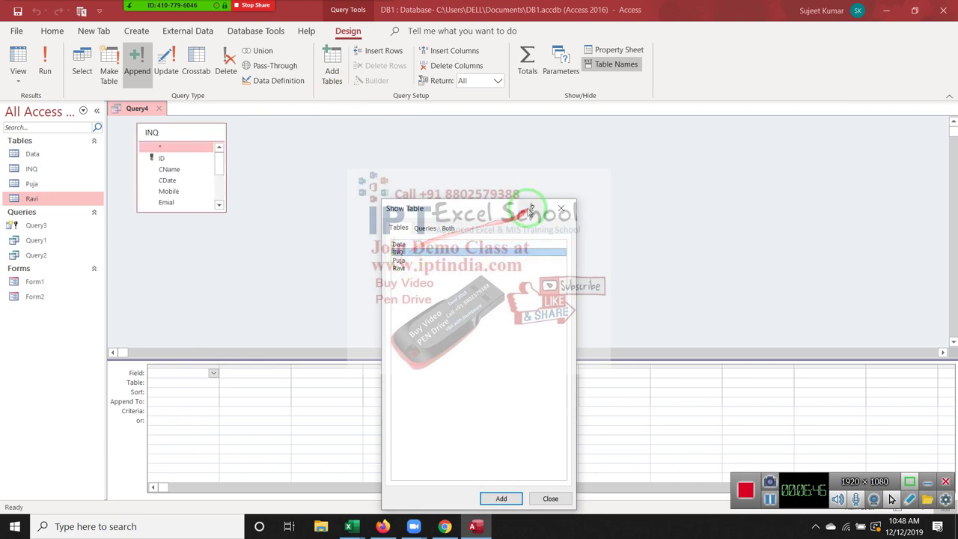
click(562, 208)
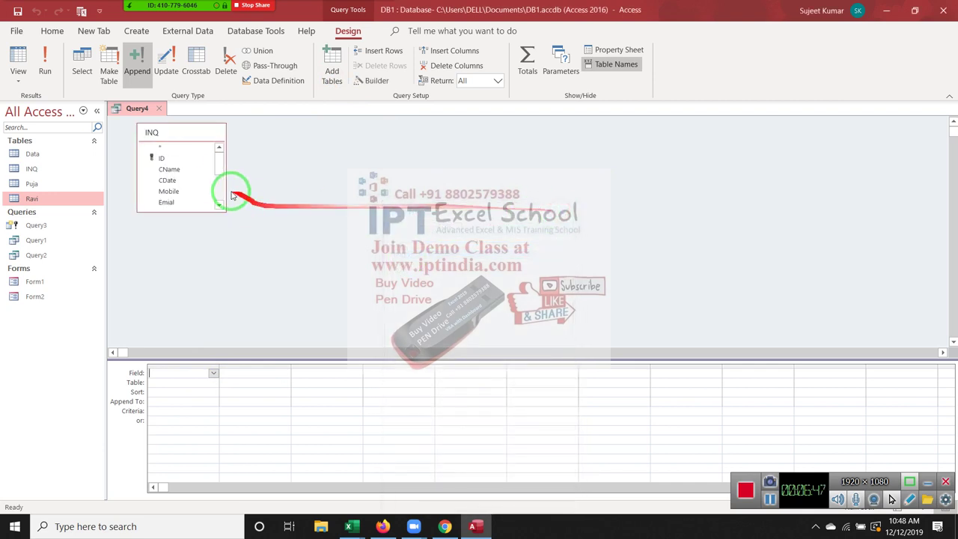
Add CName, Mobile, City and Course, each appending to the matching Ravi field, then close Query4.
double_click(170, 170)
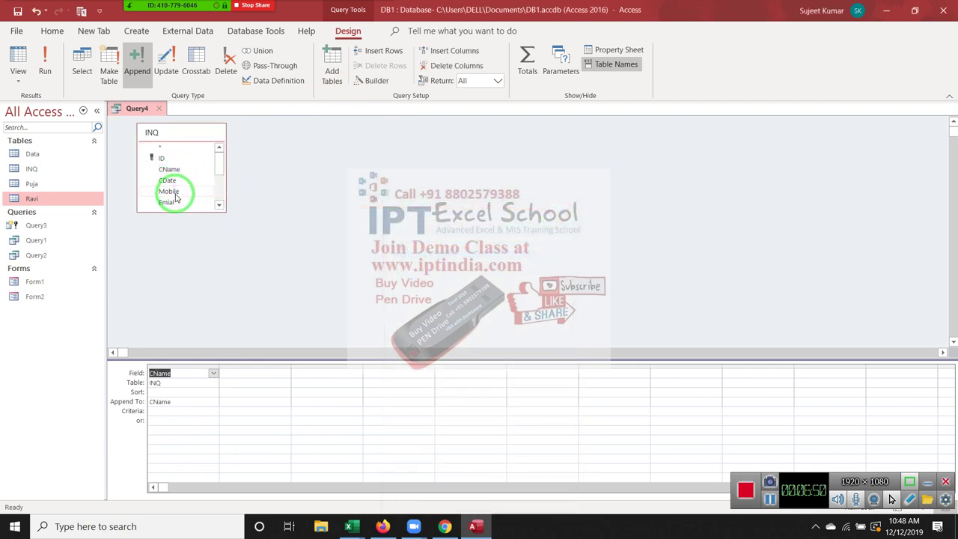
double_click(171, 192)
click(219, 206)
click(218, 206)
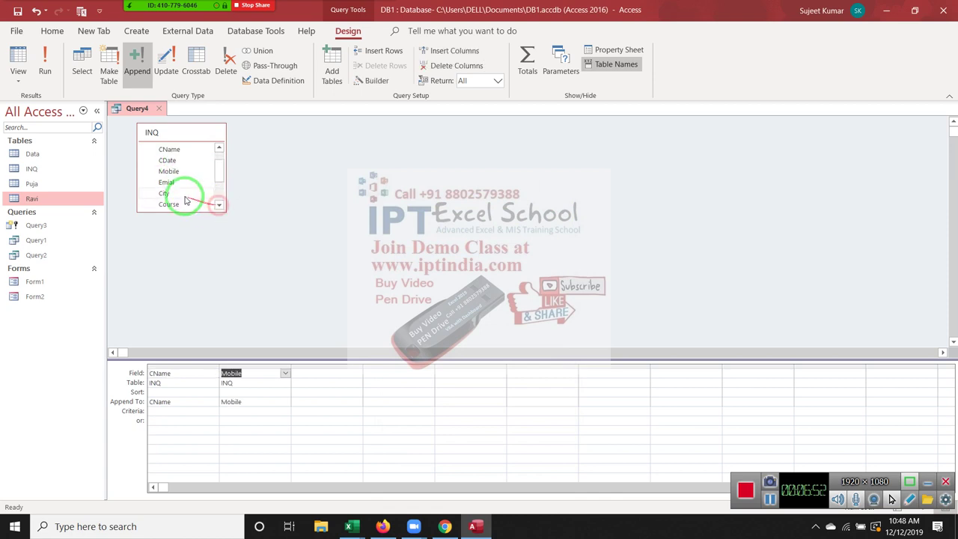
double_click(177, 193)
double_click(177, 207)
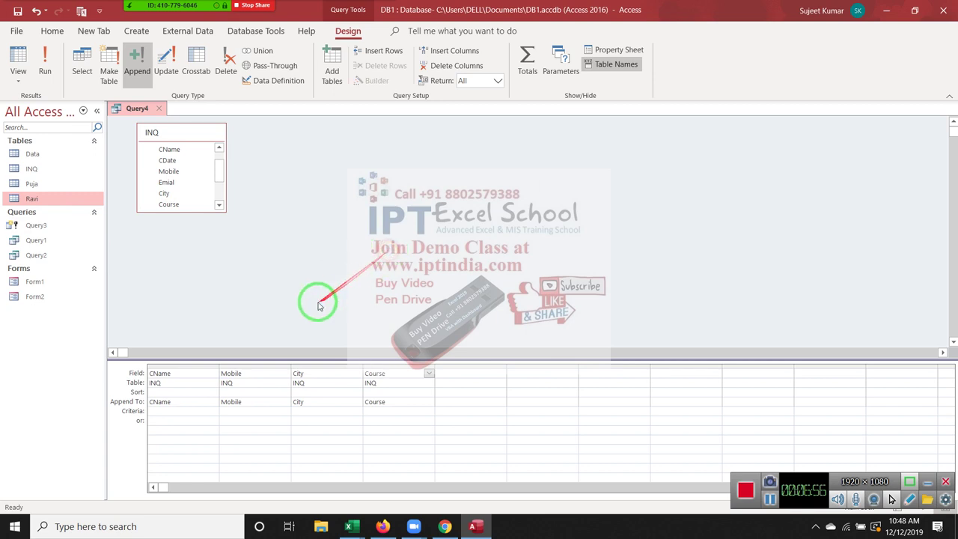
click(156, 402)
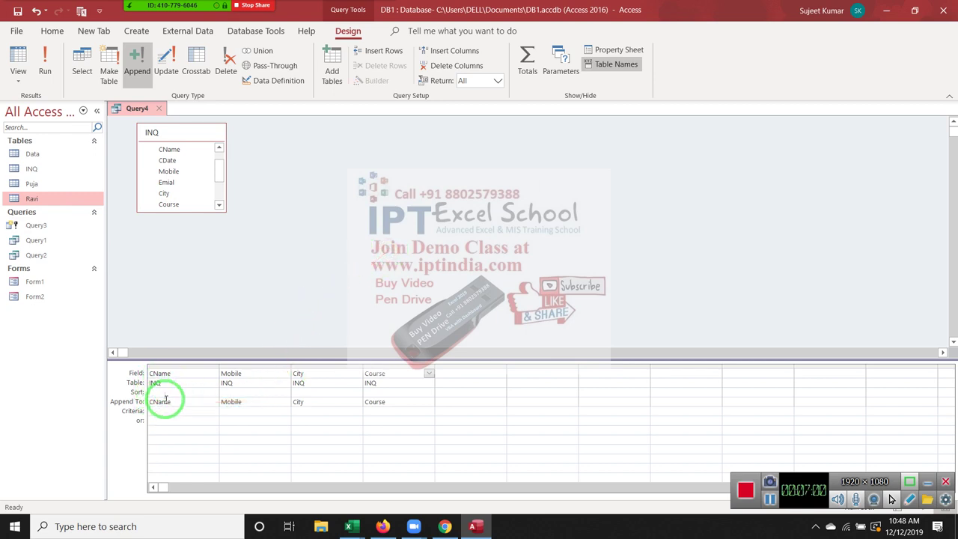
click(234, 402)
click(285, 402)
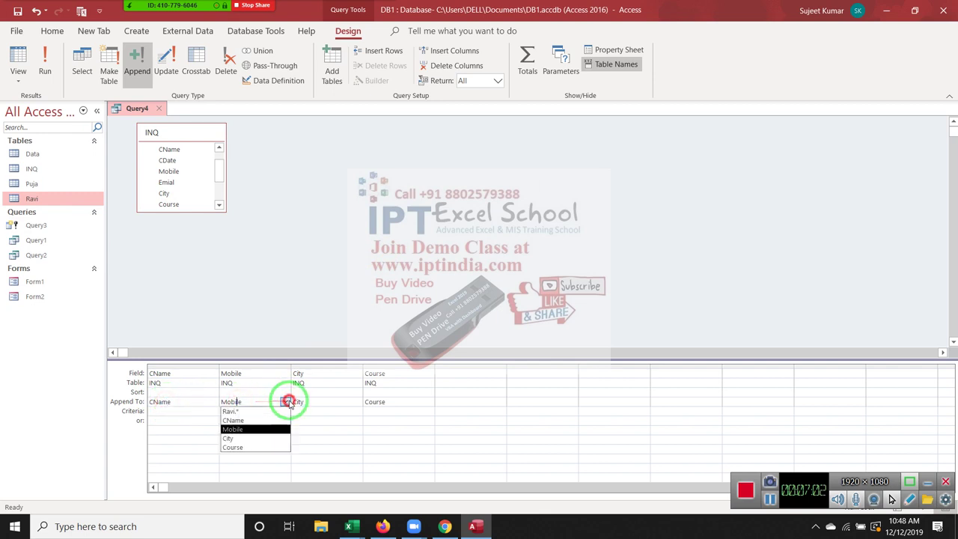
click(334, 298)
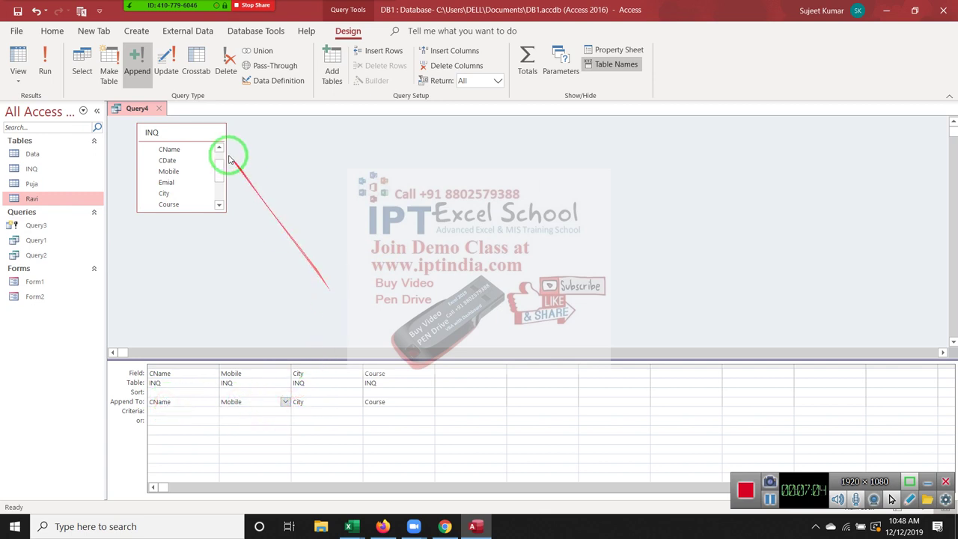
click(158, 108)
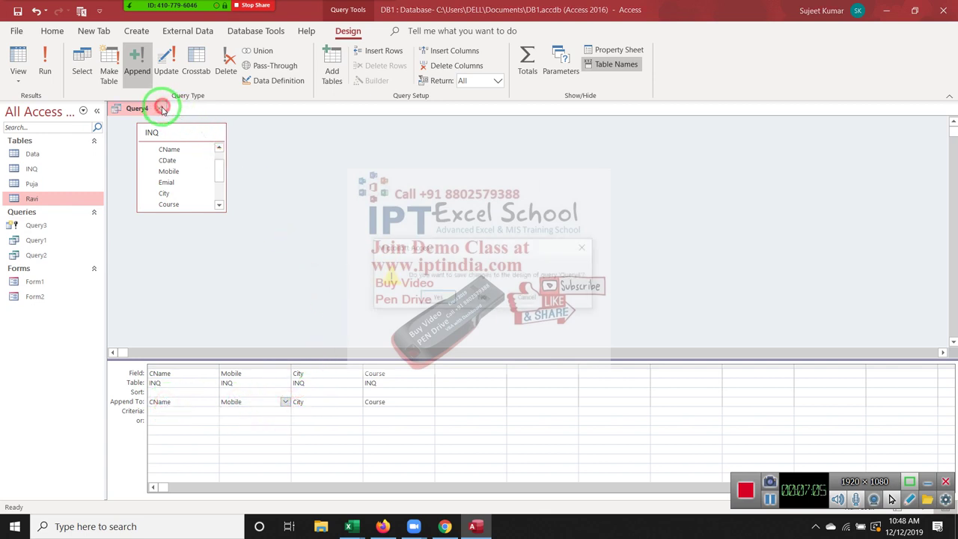
Save the query as Query4 and run it, appending 110 INQ rows into Ravi.
click(435, 298)
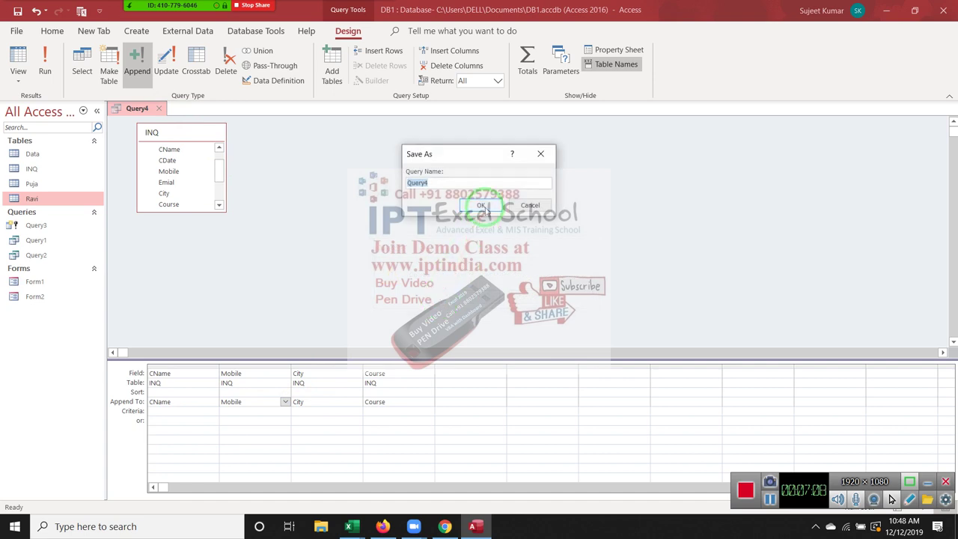
click(485, 209)
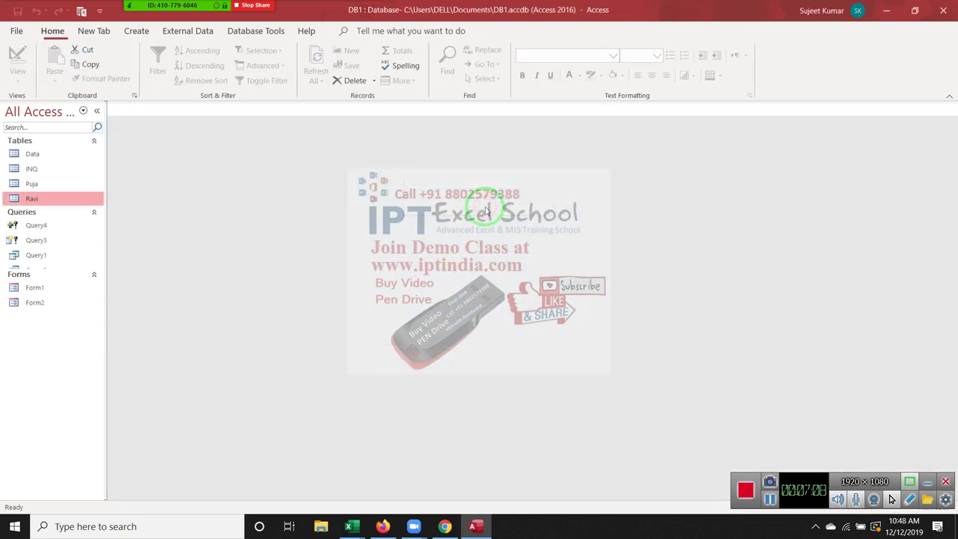
double_click(45, 225)
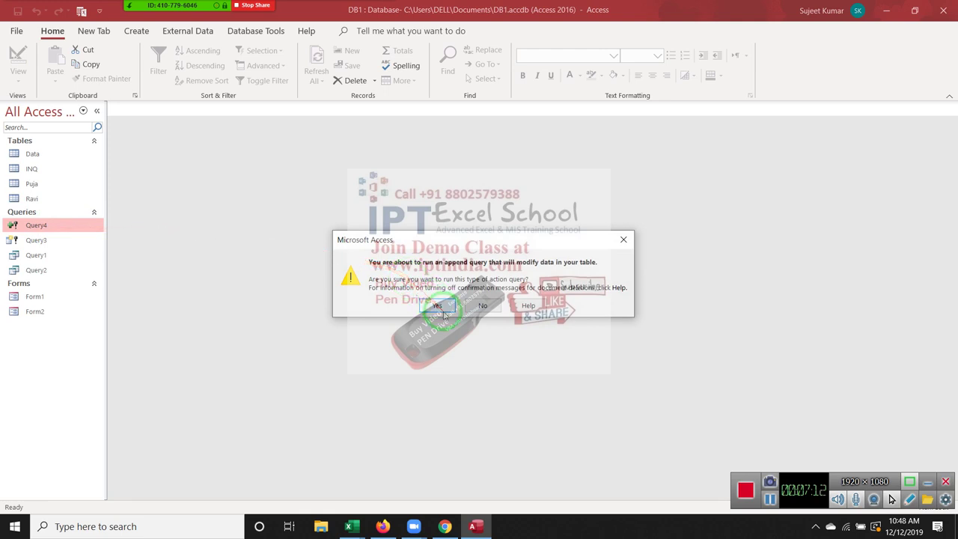
click(444, 311)
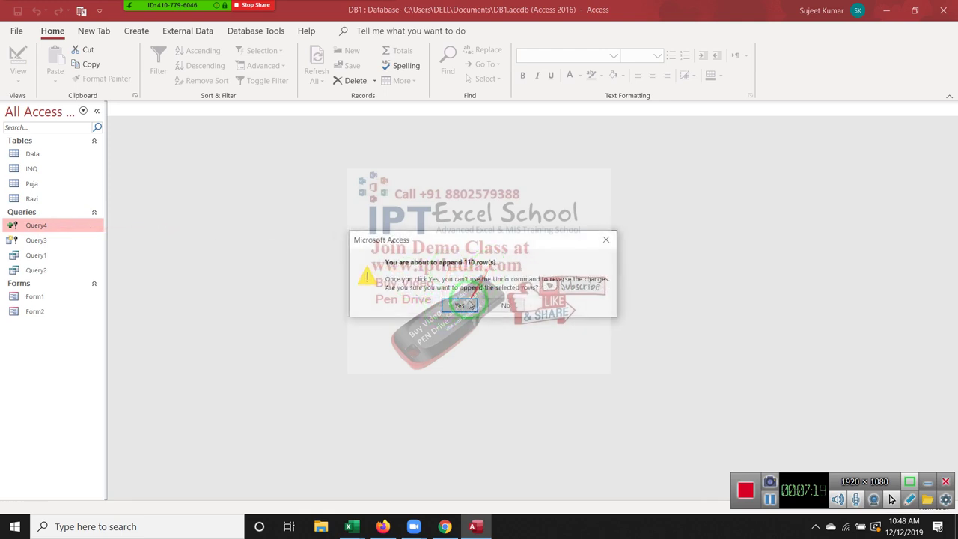
click(461, 307)
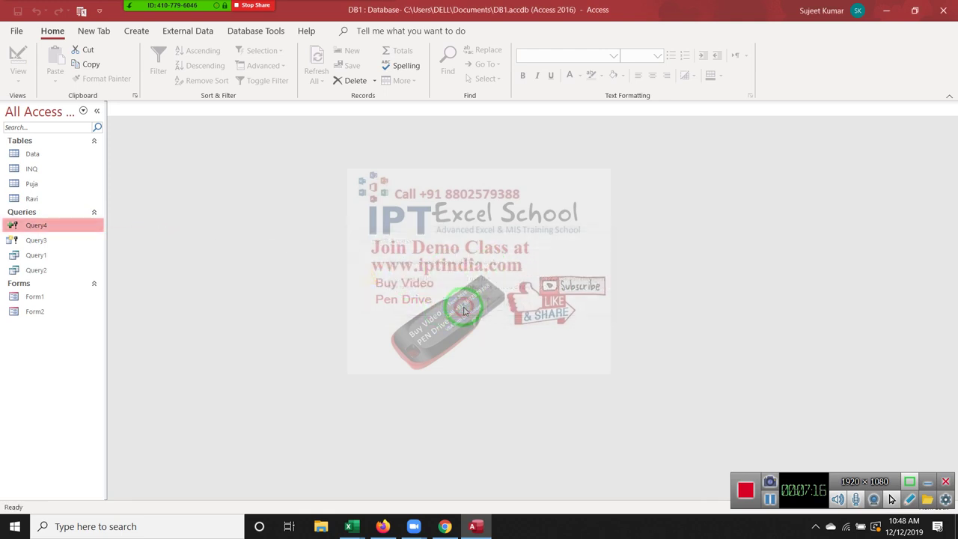
double_click(74, 201)
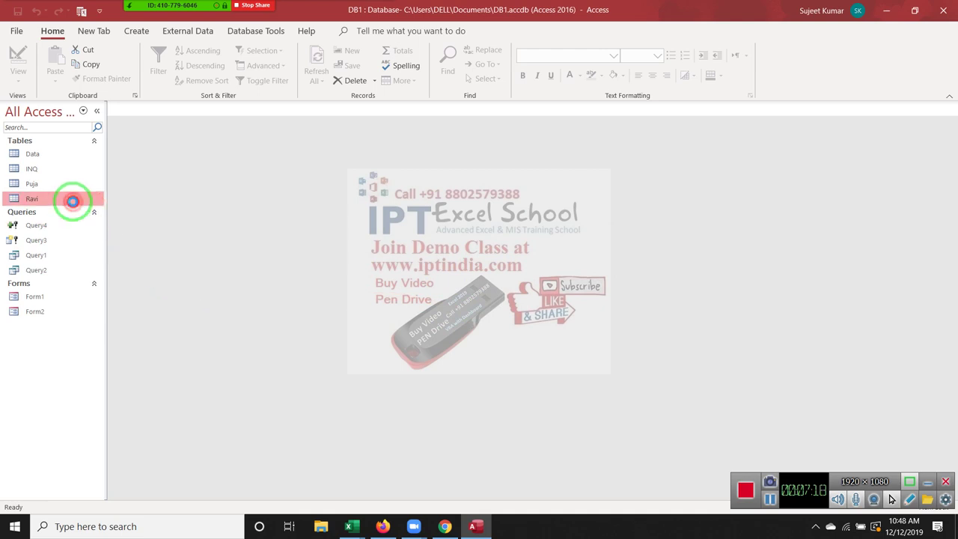
scroll(252, 299, down, 10)
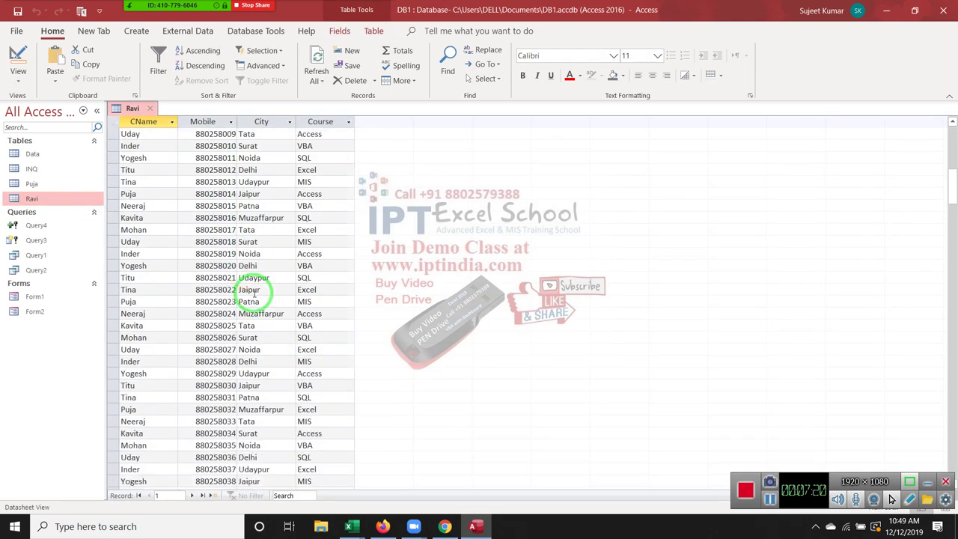
scroll(252, 300, down, 10)
scroll(253, 300, down, 10)
scroll(254, 298, down, 10)
scroll(254, 297, up, 15)
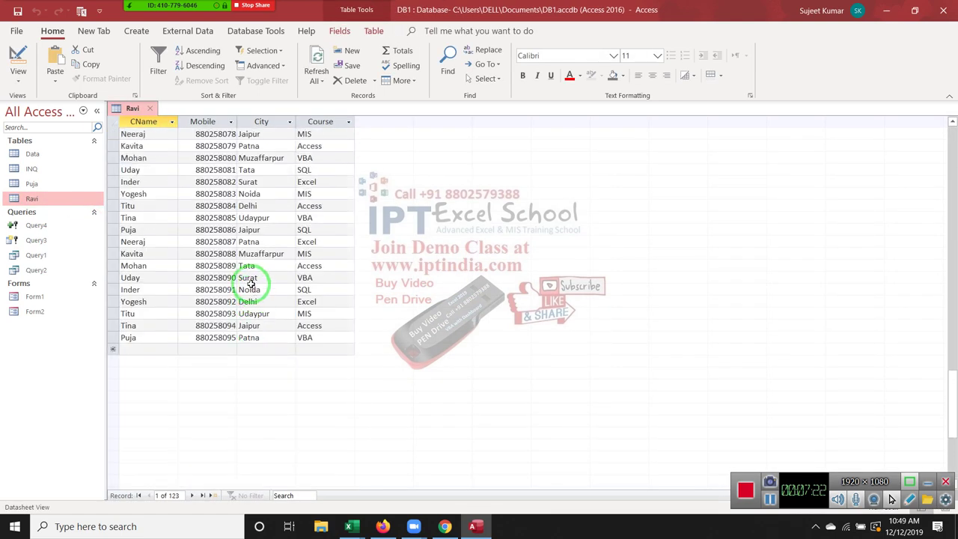
click(150, 109)
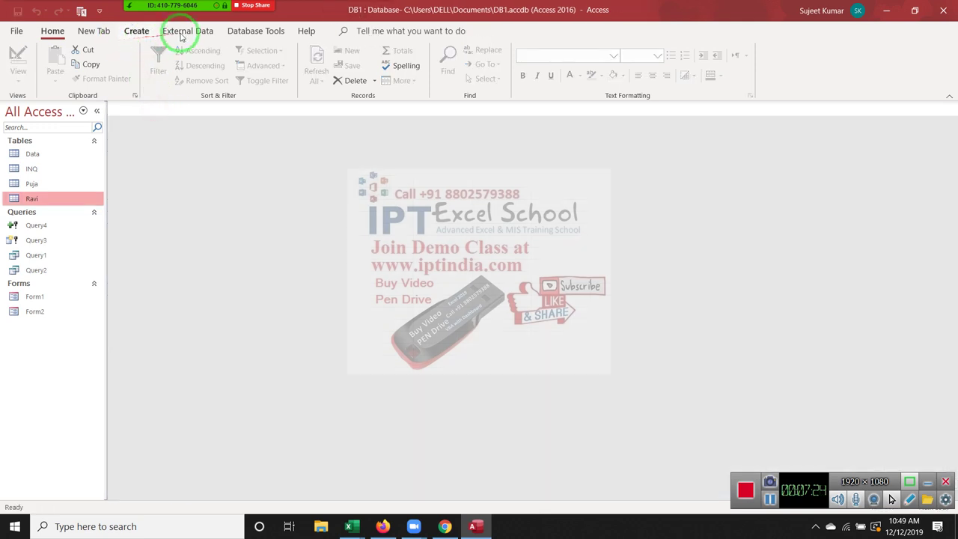
Open Query4 in Design View and switch it to SQL view.
right_click(48, 225)
click(93, 256)
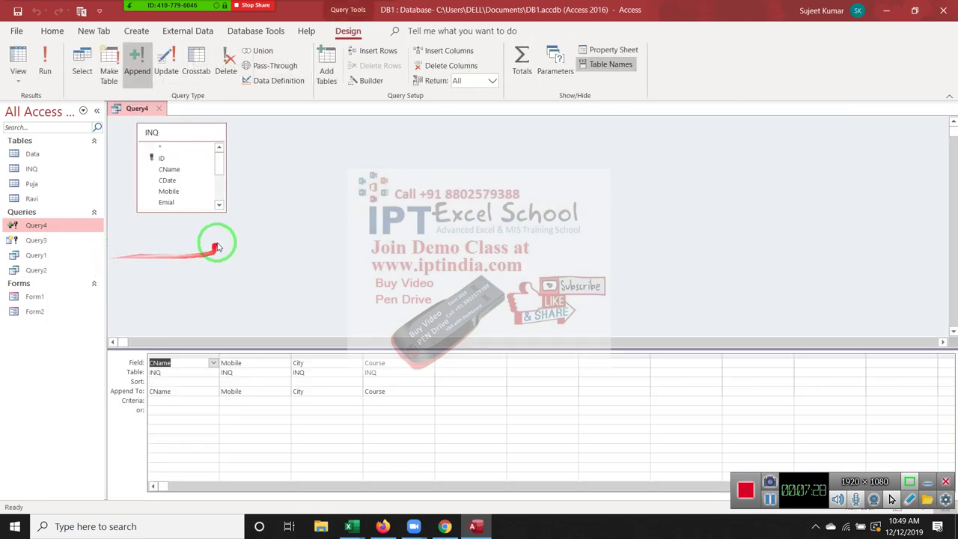
click(22, 77)
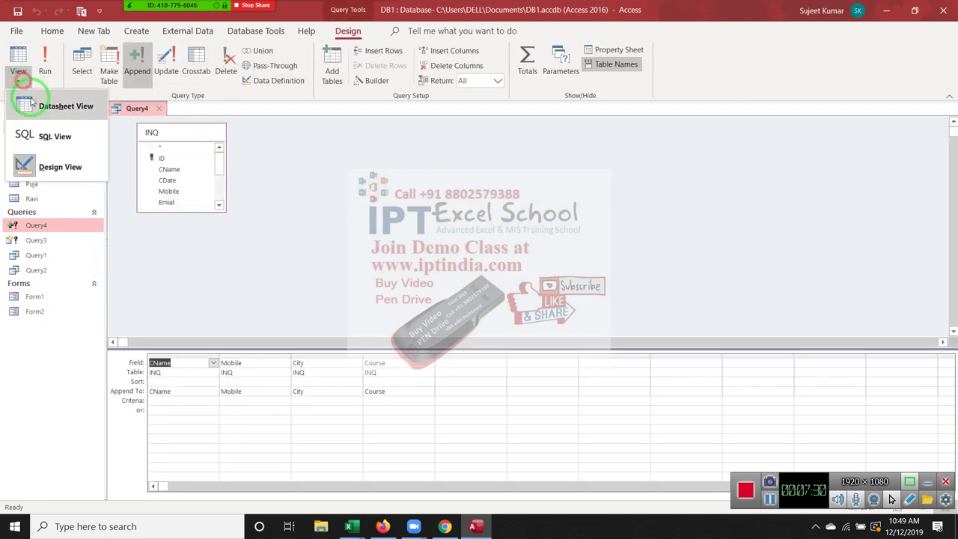
click(34, 132)
click(125, 163)
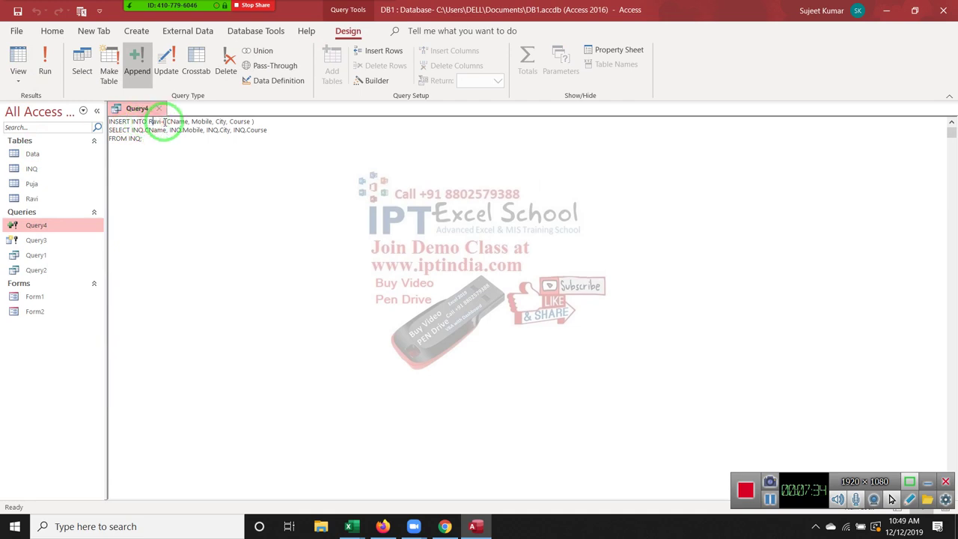
Highlight the INSERT INTO Ravi field list and the SELECT/FROM INQ lines, then close Query4.
drag(165, 121, 250, 122)
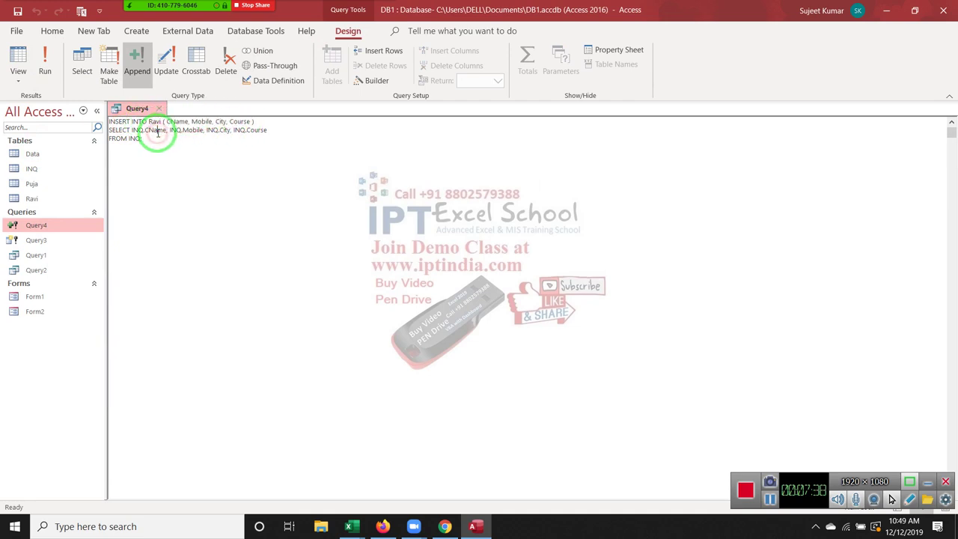
drag(152, 133, 179, 133)
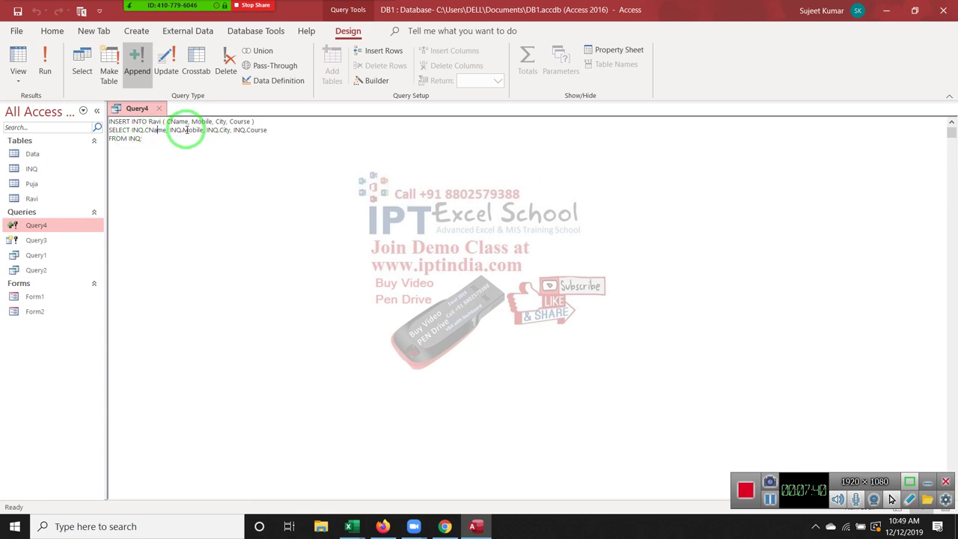
click(221, 131)
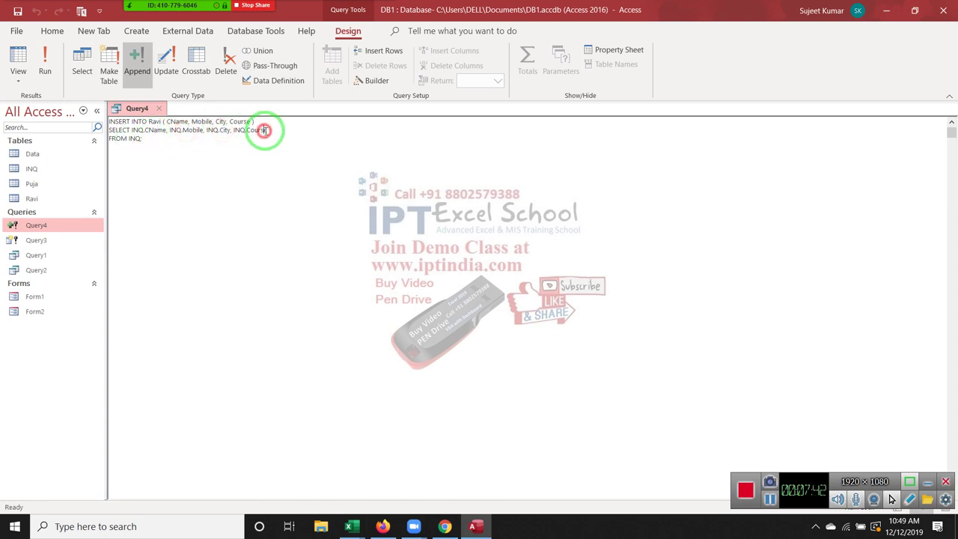
drag(265, 130, 104, 133)
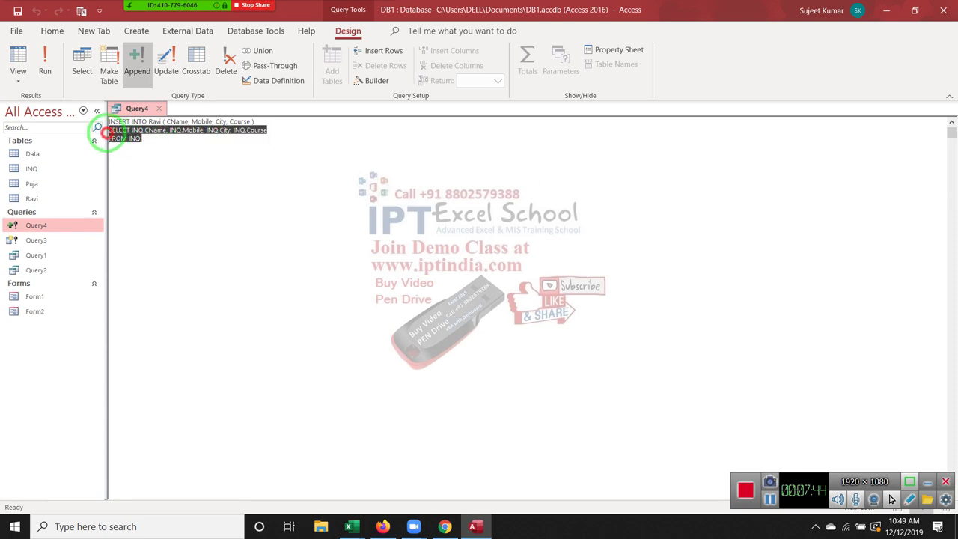
click(119, 146)
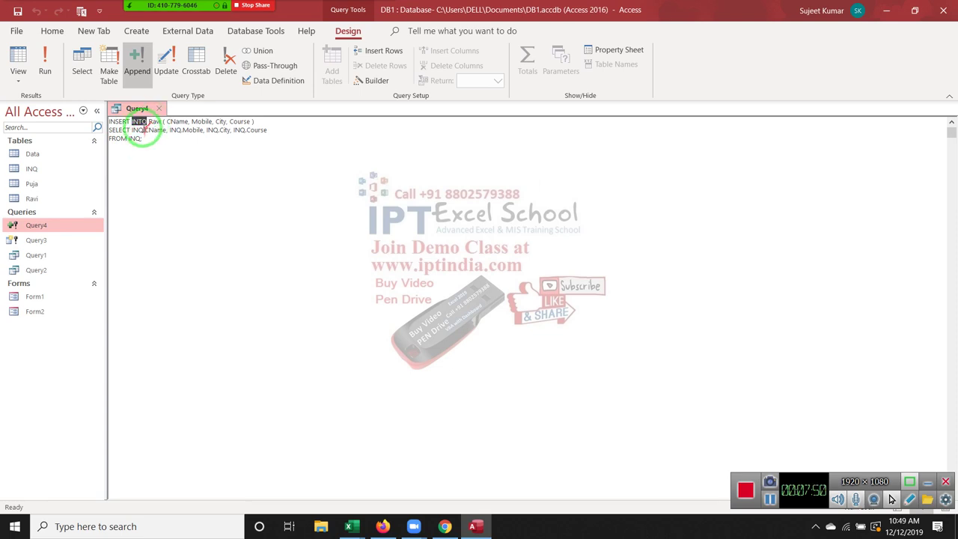
drag(165, 121, 251, 121)
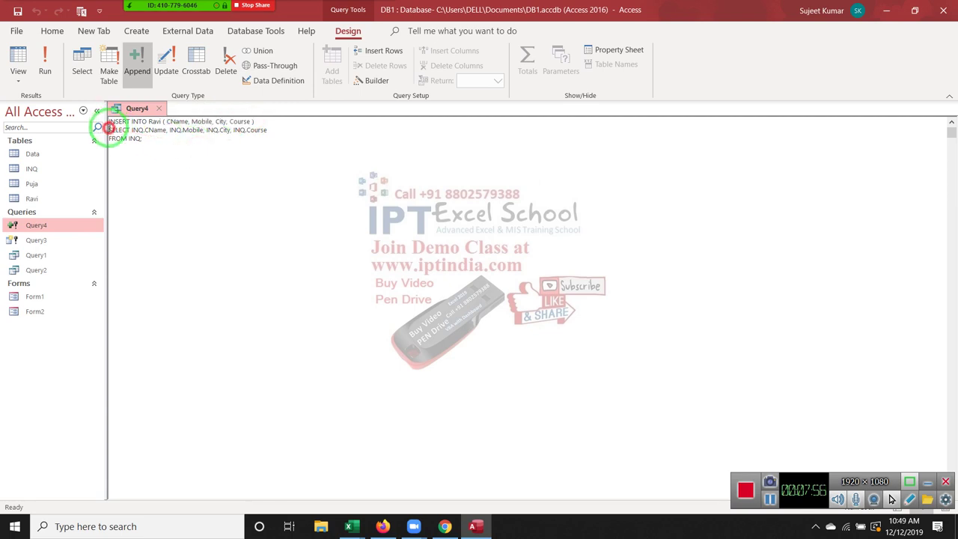
drag(108, 129, 270, 140)
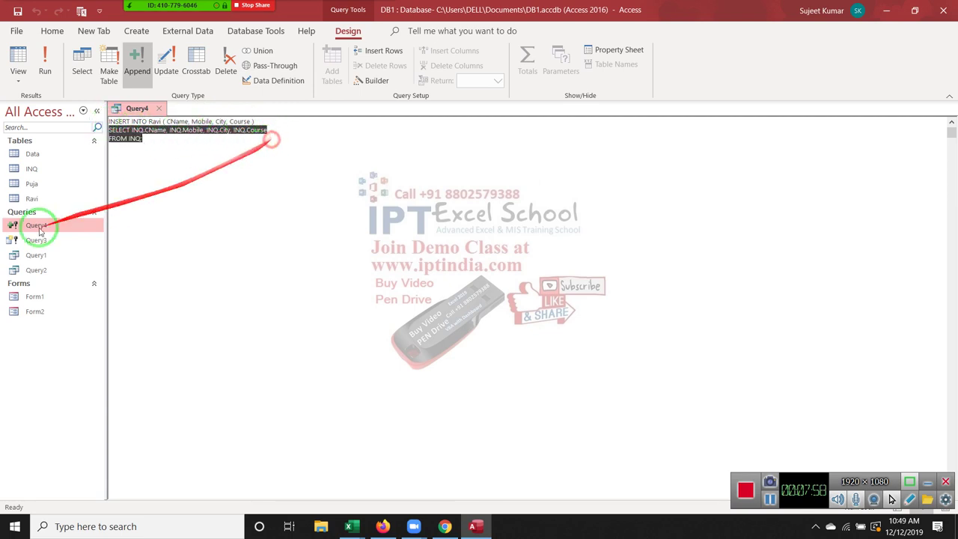
click(155, 109)
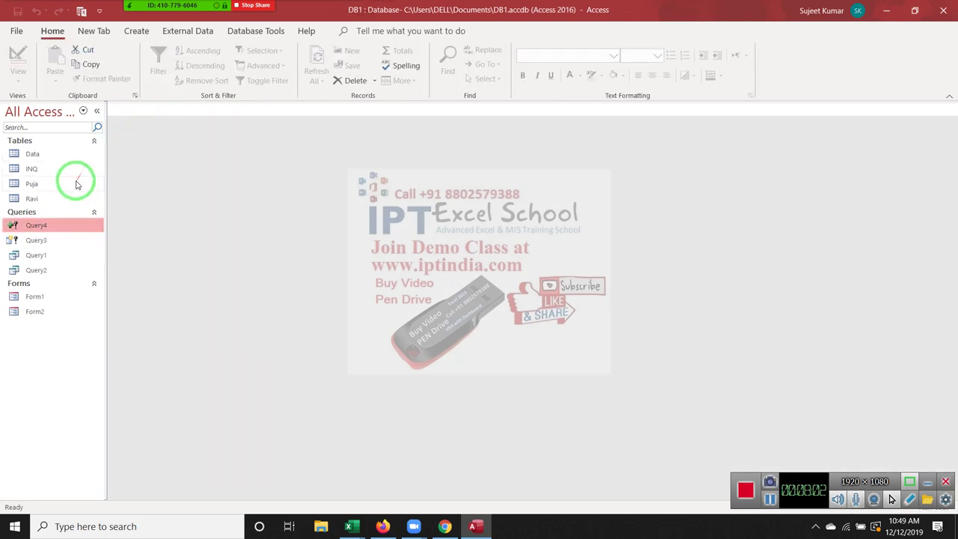
Look through the Database Tools, Create and External Data ribbon tabs and select the Data table.
mouse_move(74, 186)
mouse_down()
mouse_move(63, 230)
mouse_move(201, 58)
mouse_up()
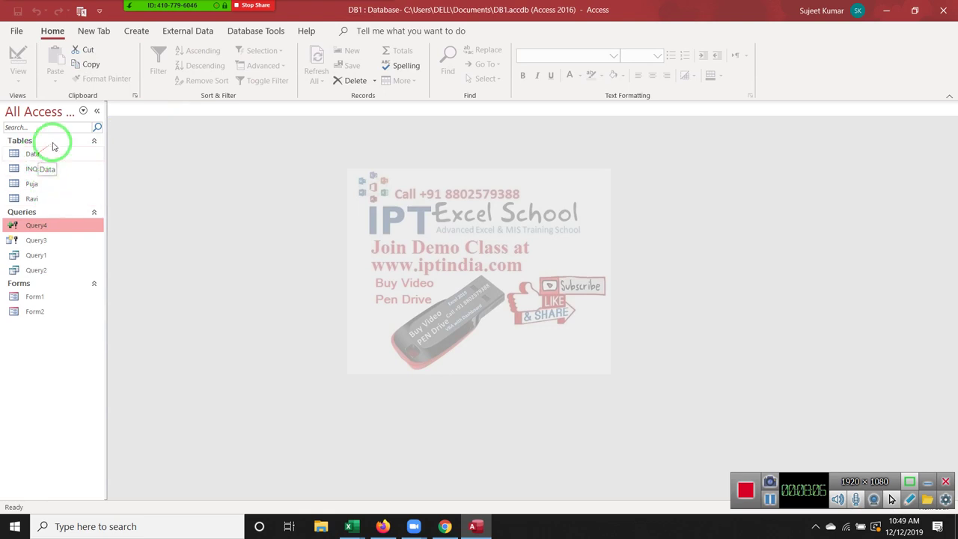
click(259, 33)
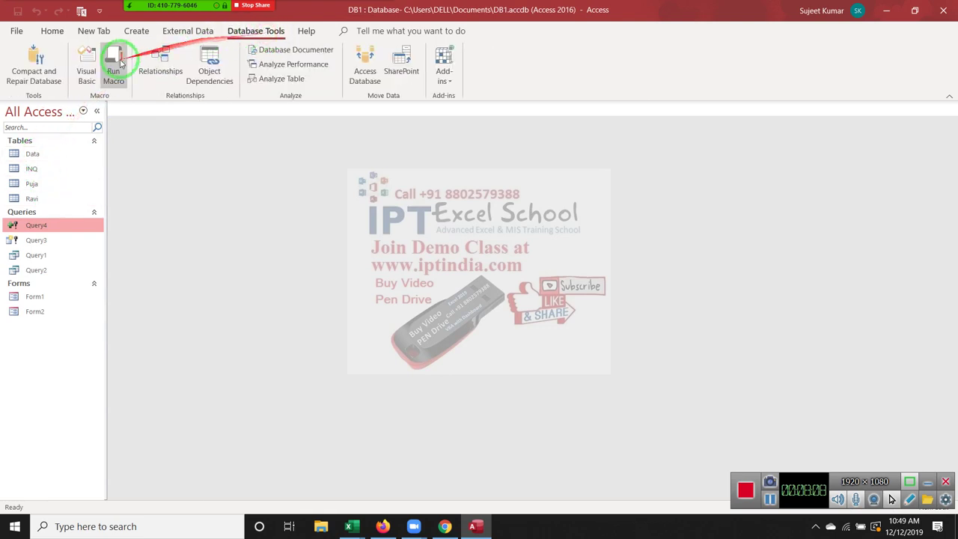
click(138, 31)
click(184, 32)
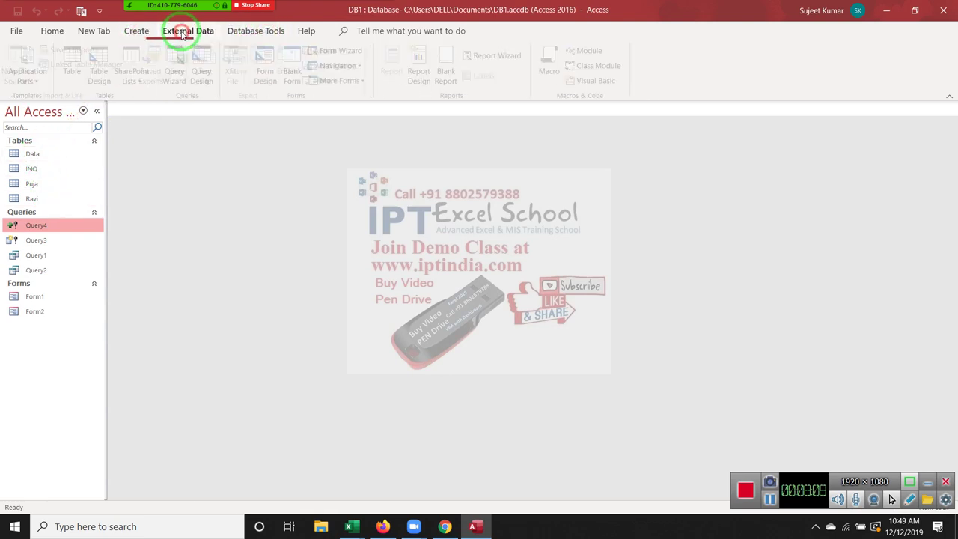
click(105, 31)
drag(267, 37, 74, 135)
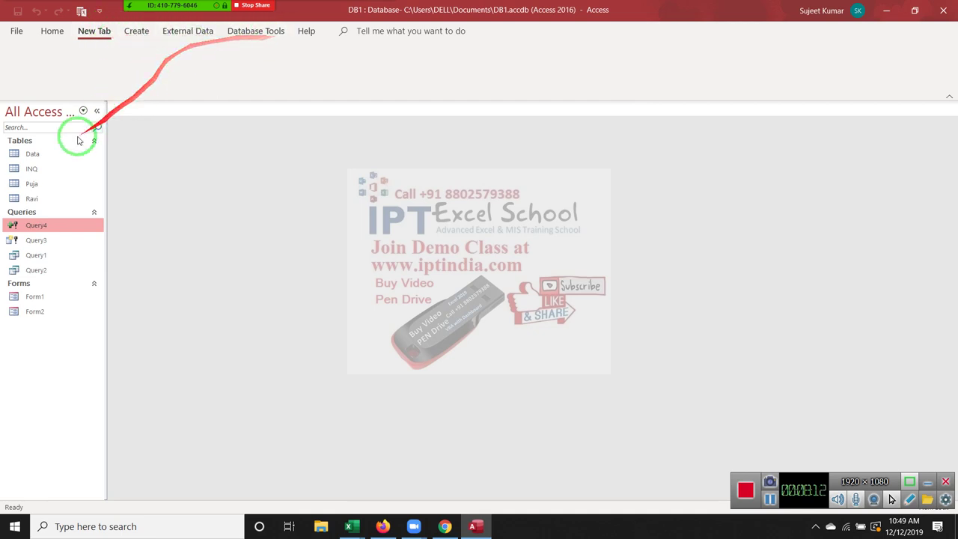
click(53, 162)
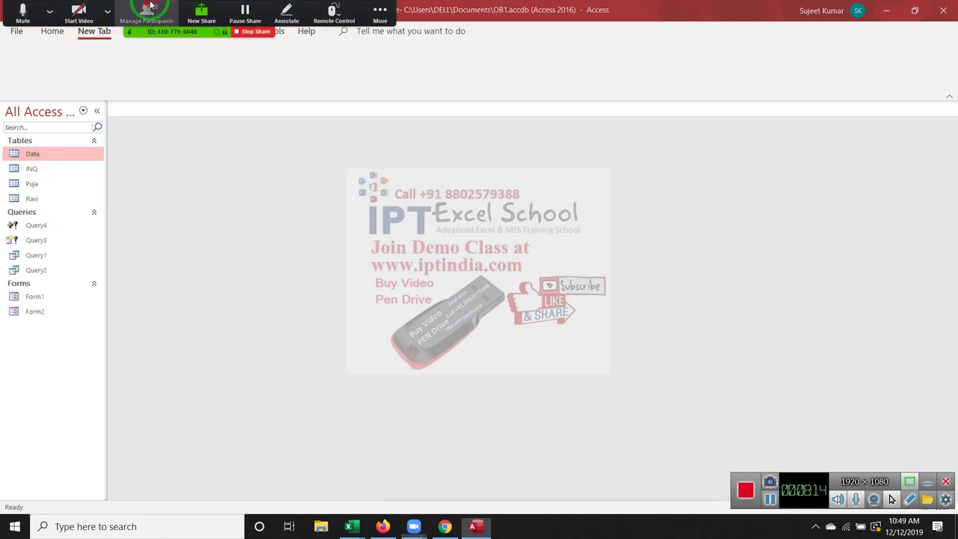
click(147, 13)
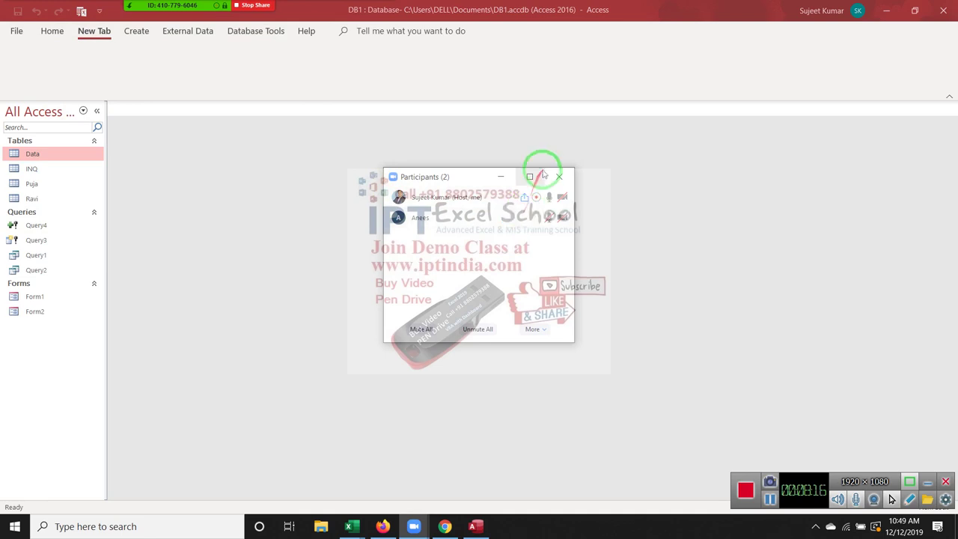
click(565, 177)
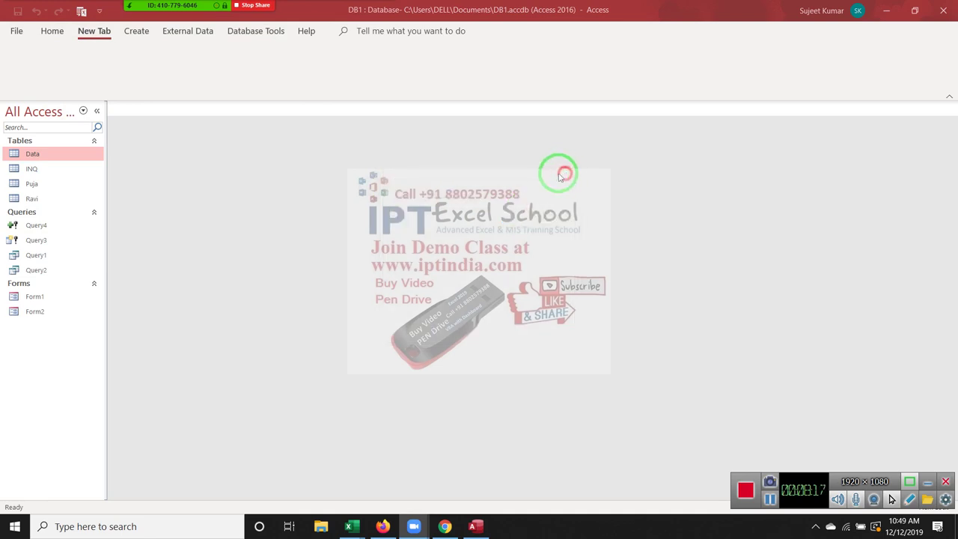
Reopen Query4 in Design View, close it, and return to the Create ribbon tab.
click(59, 231)
right_click(59, 234)
click(86, 259)
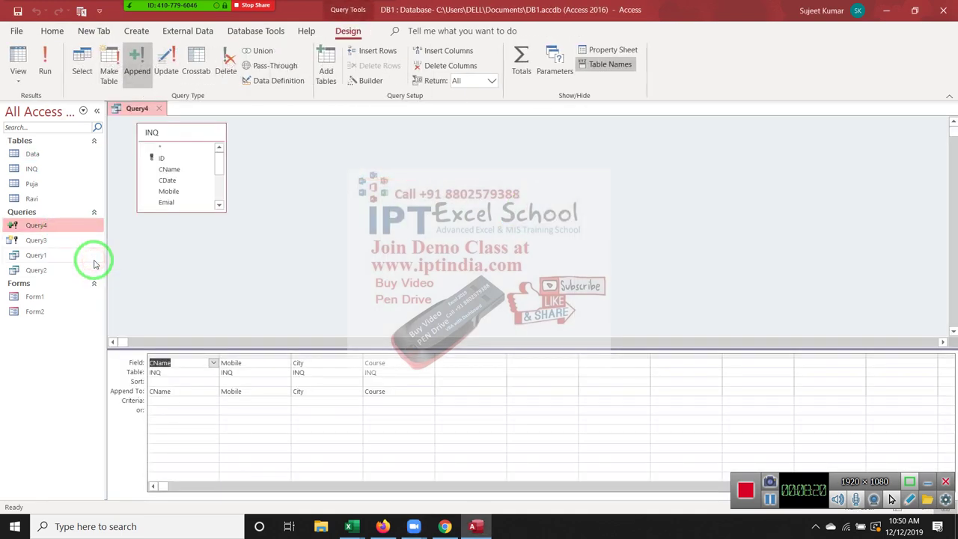
click(158, 111)
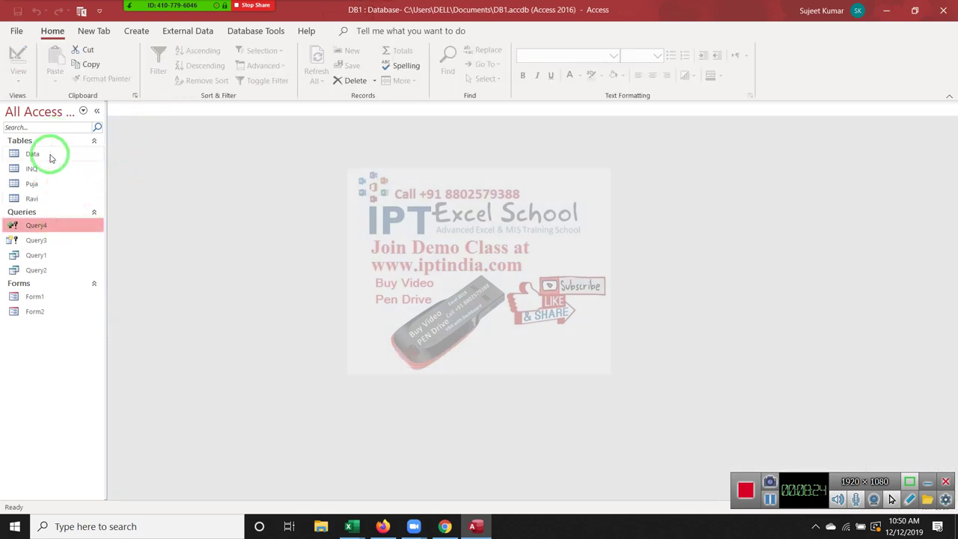
click(135, 35)
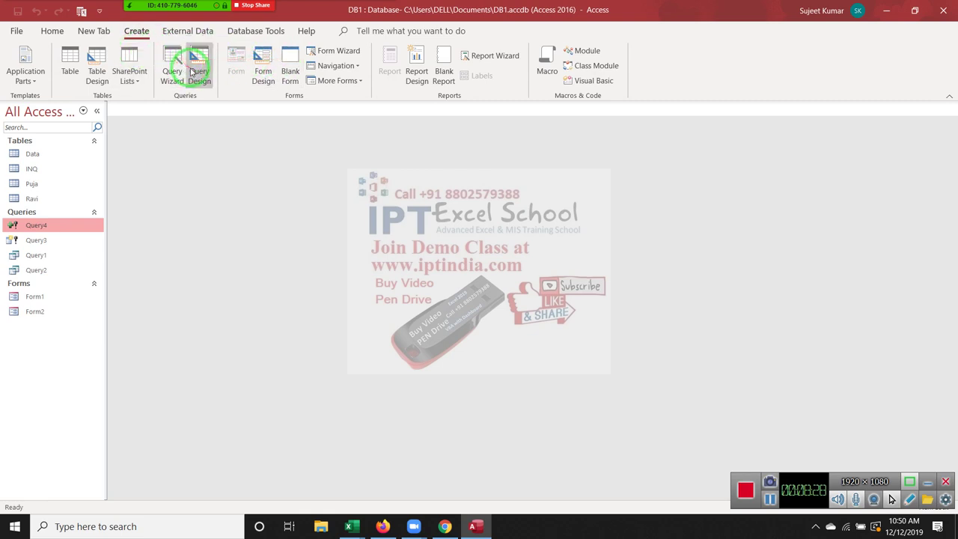
Build Query5 on the INQ table as an append query into the Puja table.
click(196, 66)
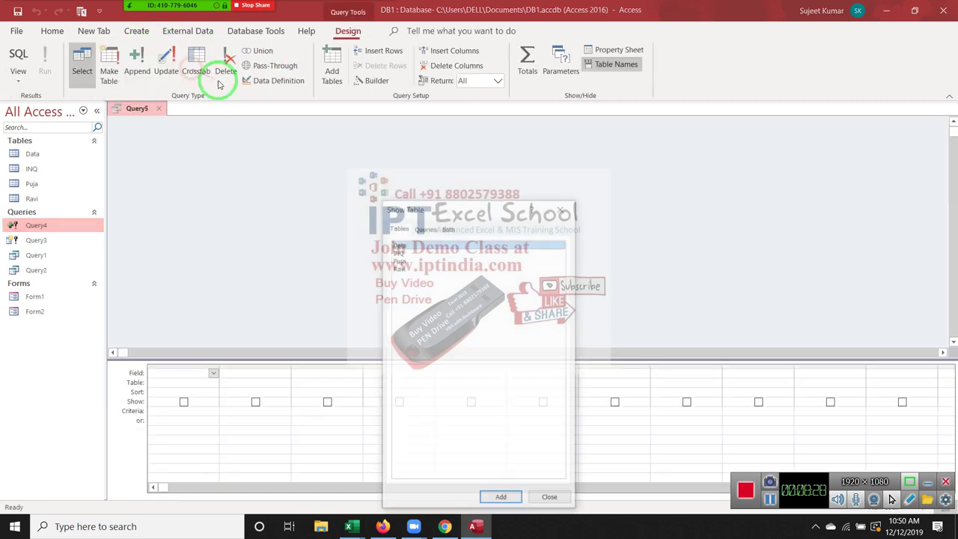
click(406, 252)
double_click(407, 252)
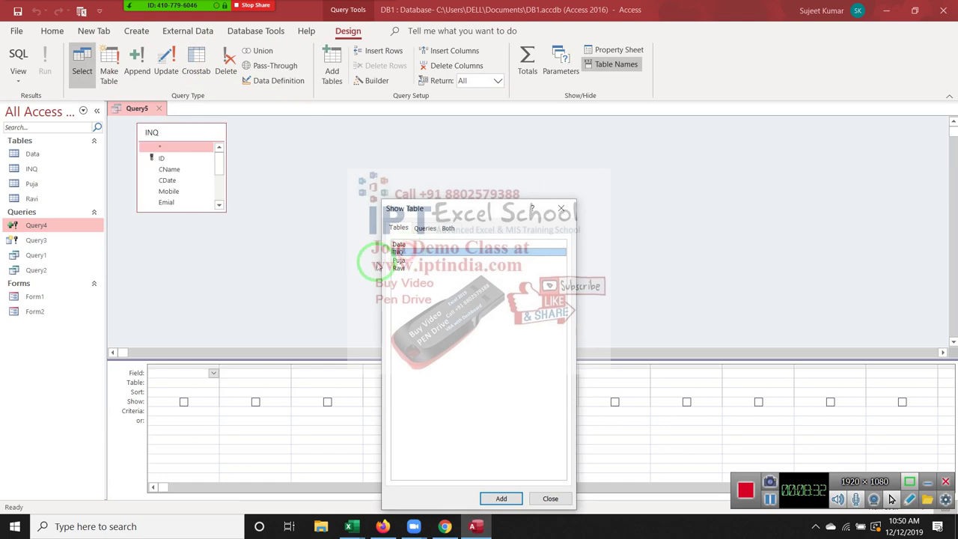
click(561, 208)
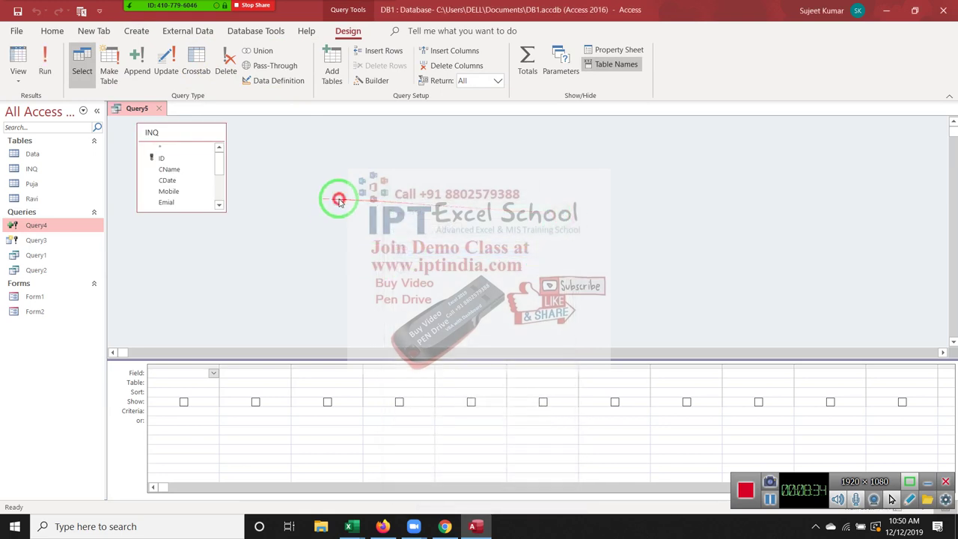
click(138, 81)
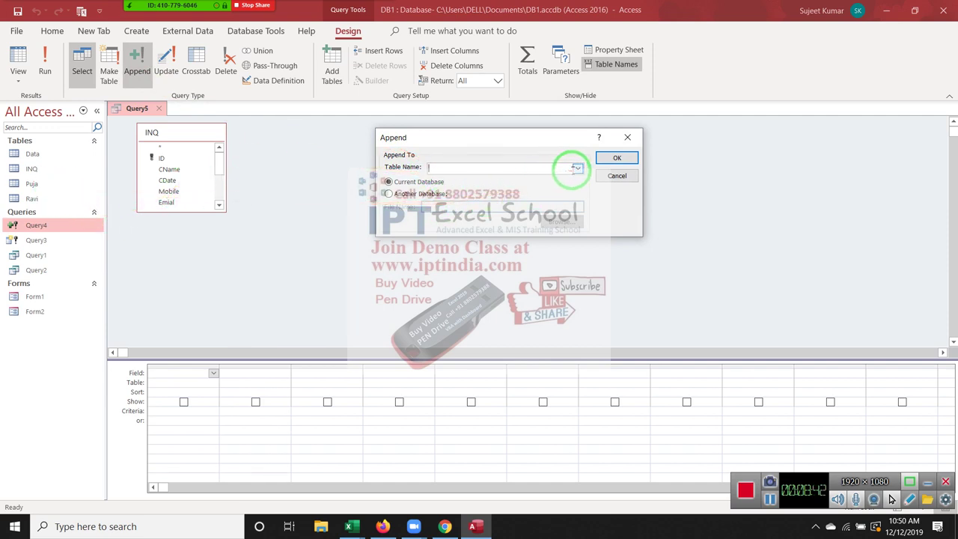
click(578, 167)
click(563, 197)
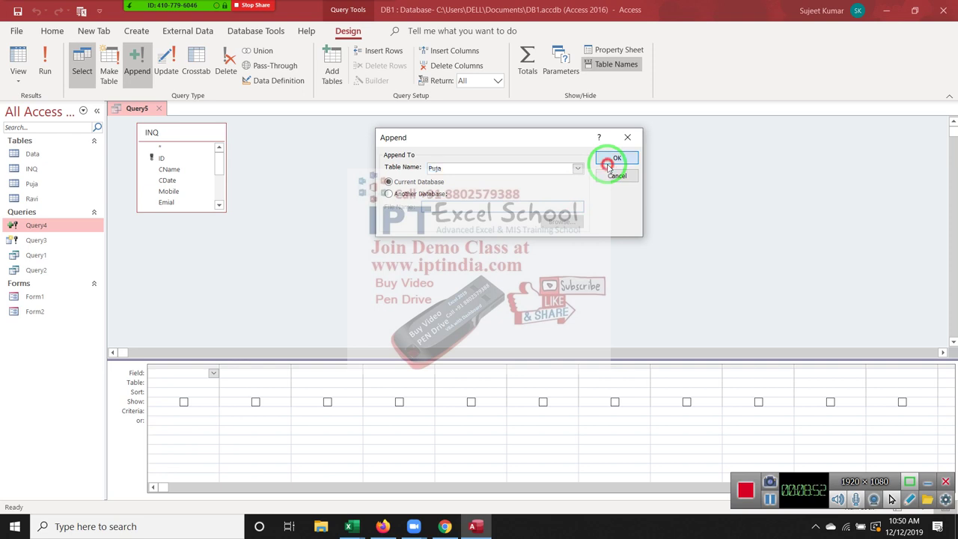
click(608, 166)
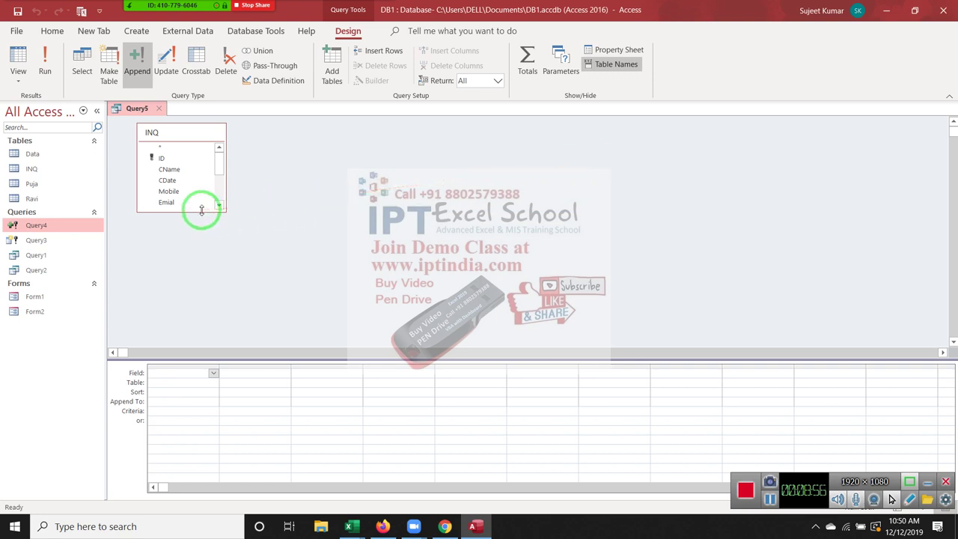
click(48, 11)
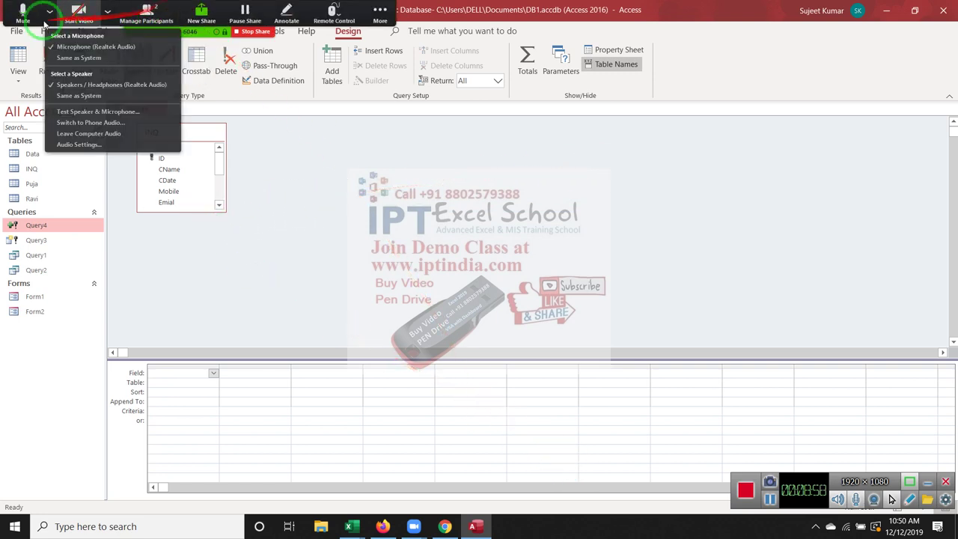
click(293, 111)
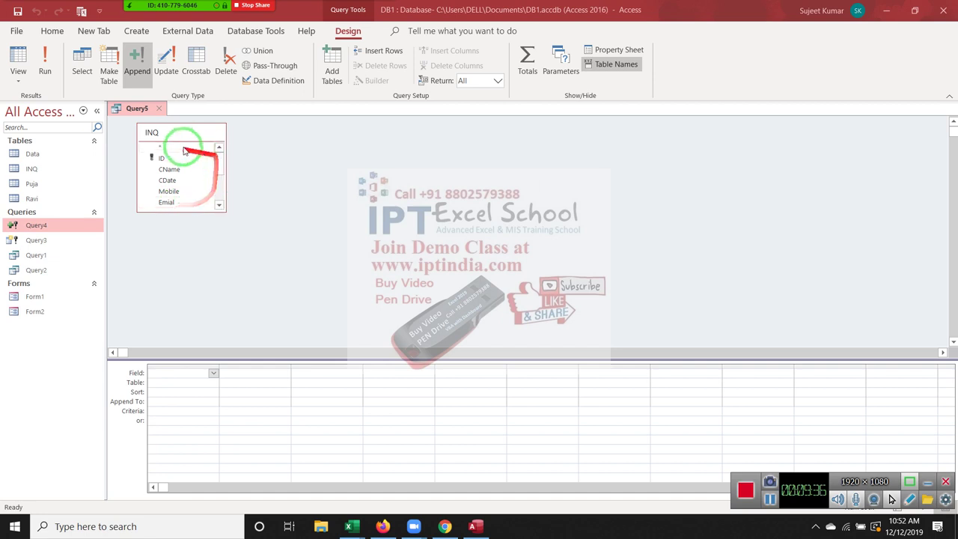
click(159, 110)
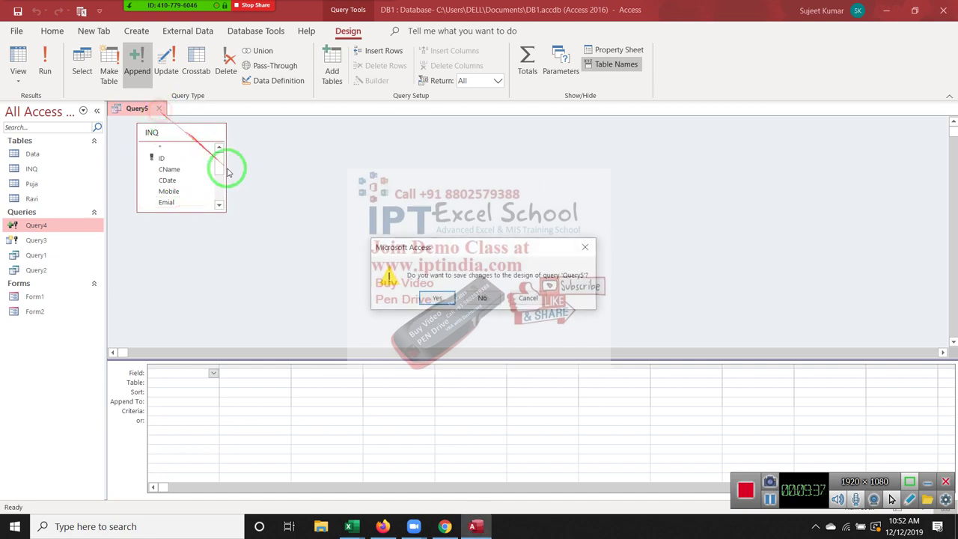
click(483, 302)
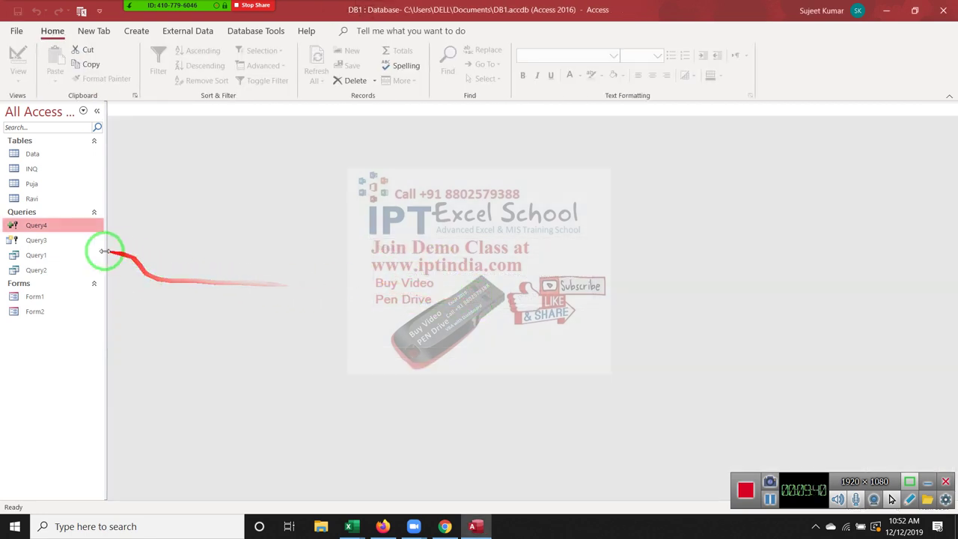
double_click(33, 153)
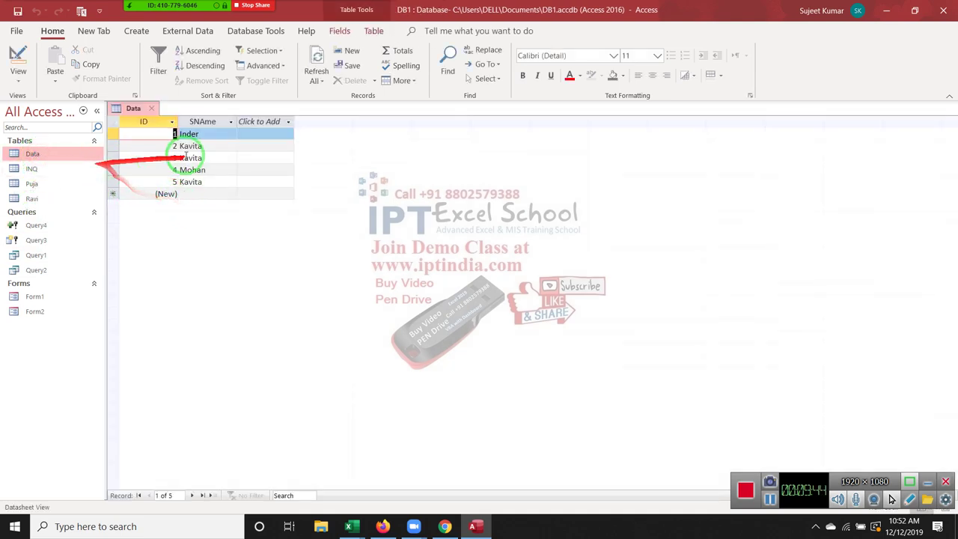
click(151, 108)
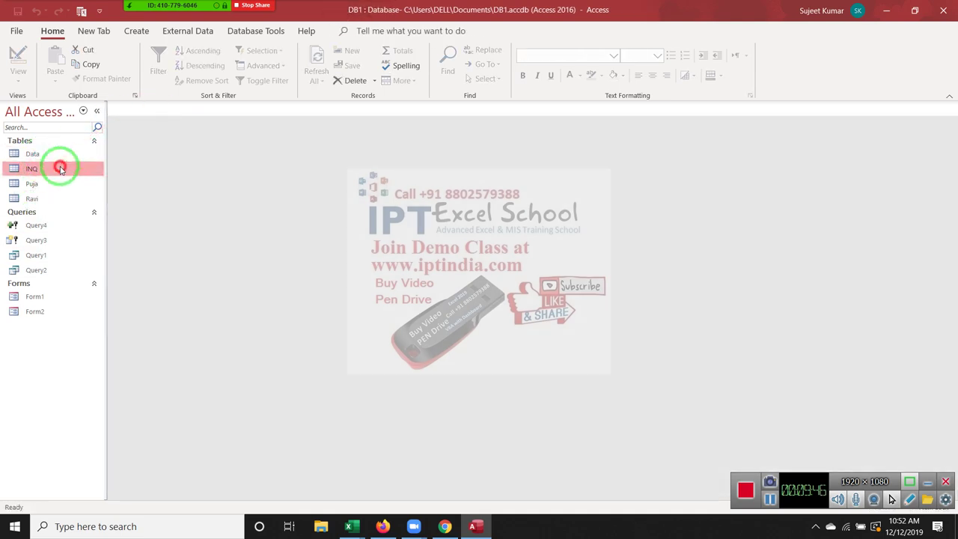
double_click(32, 169)
click(417, 170)
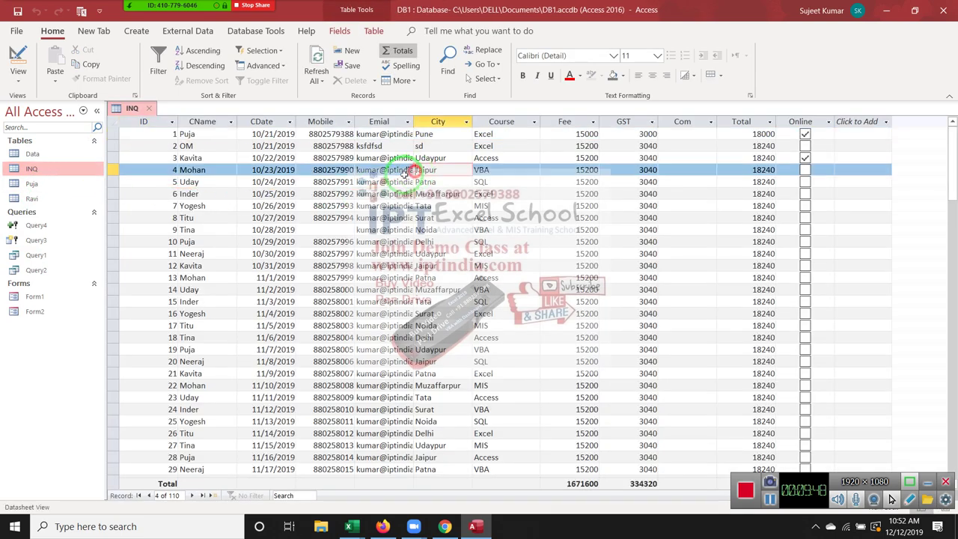
click(685, 168)
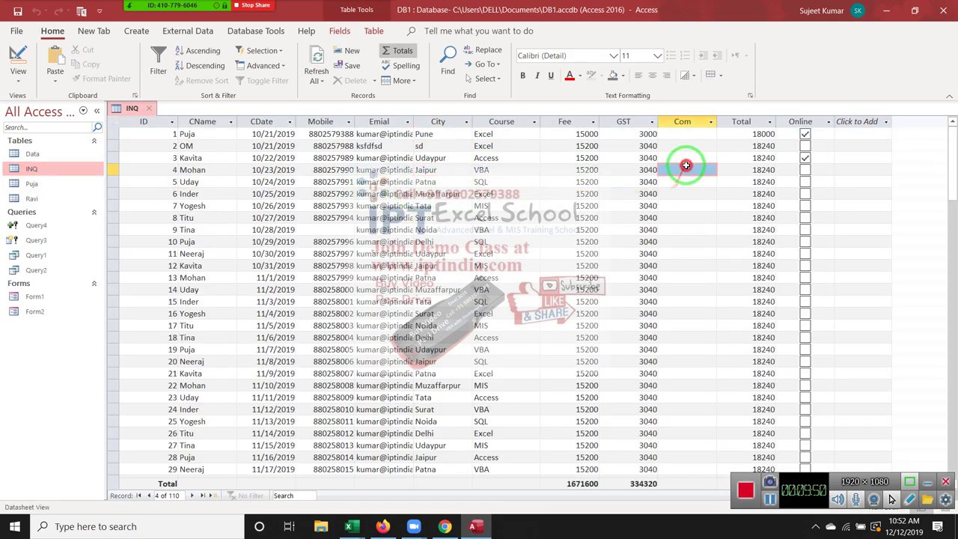
click(686, 134)
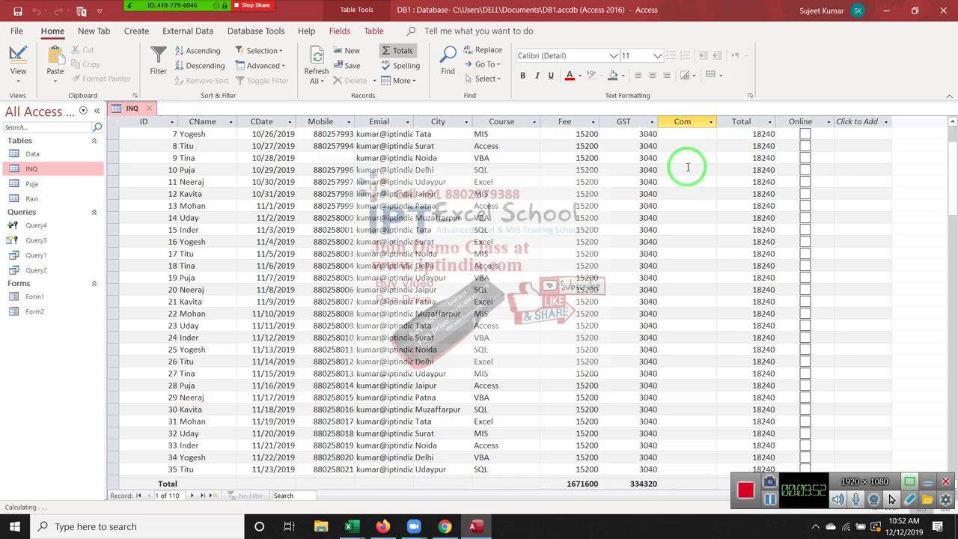
scroll(687, 169, down, 18)
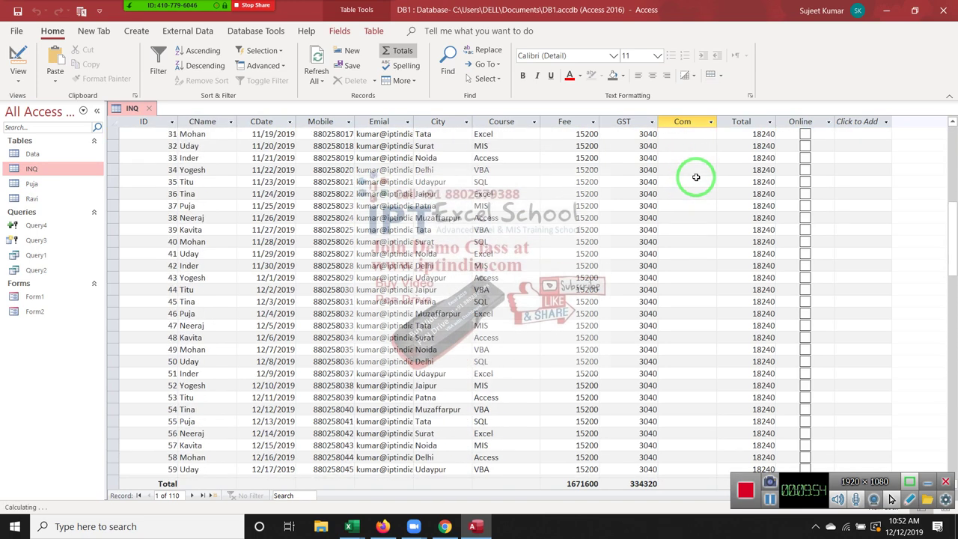
scroll(697, 177, up, 18)
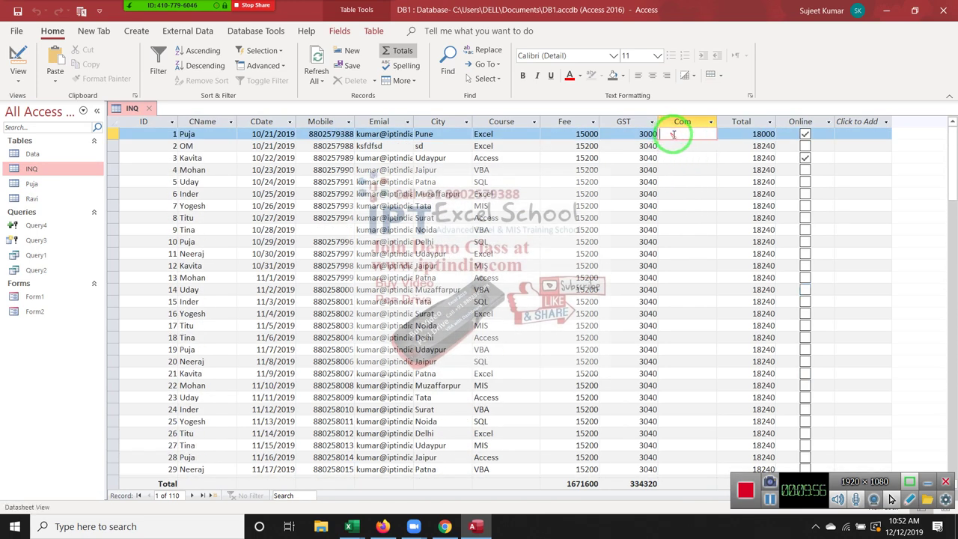
click(679, 135)
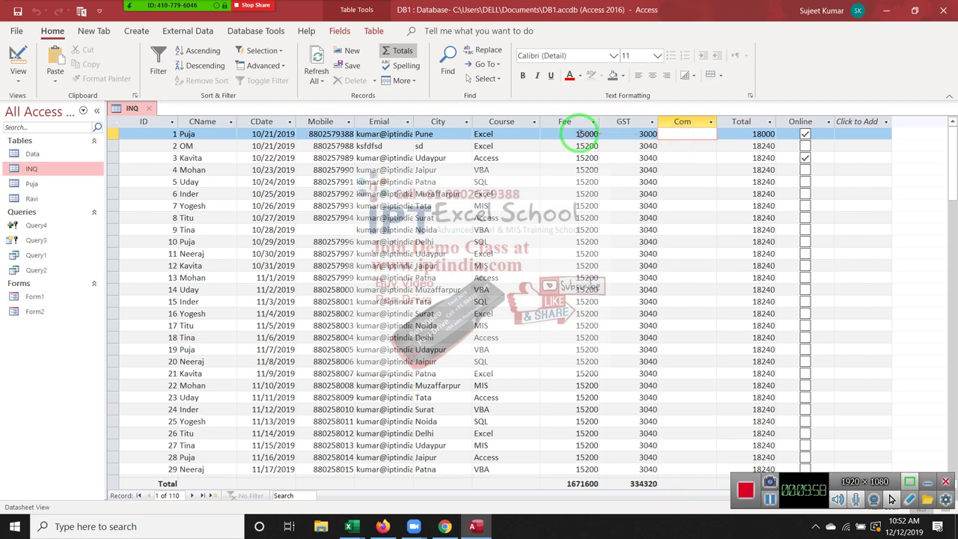
click(581, 135)
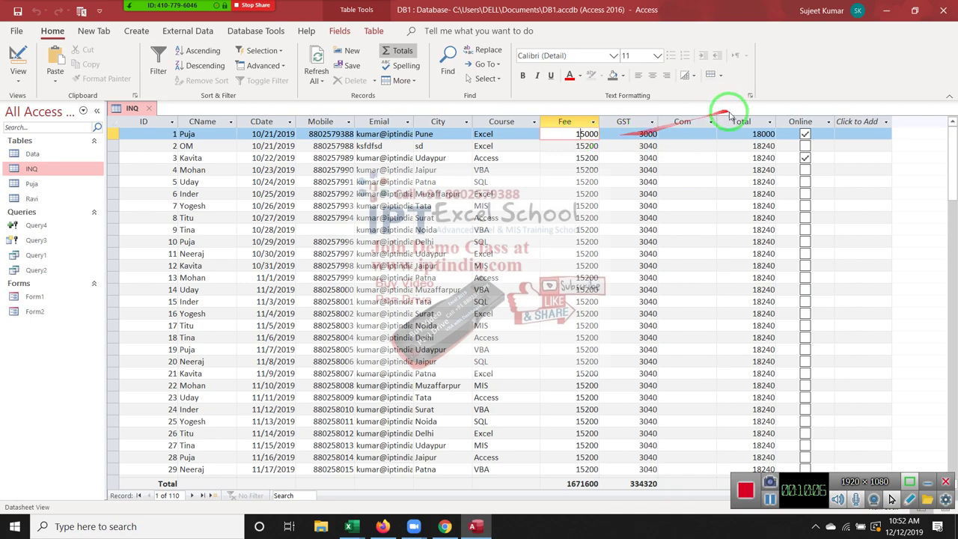
click(692, 133)
key(Tab)
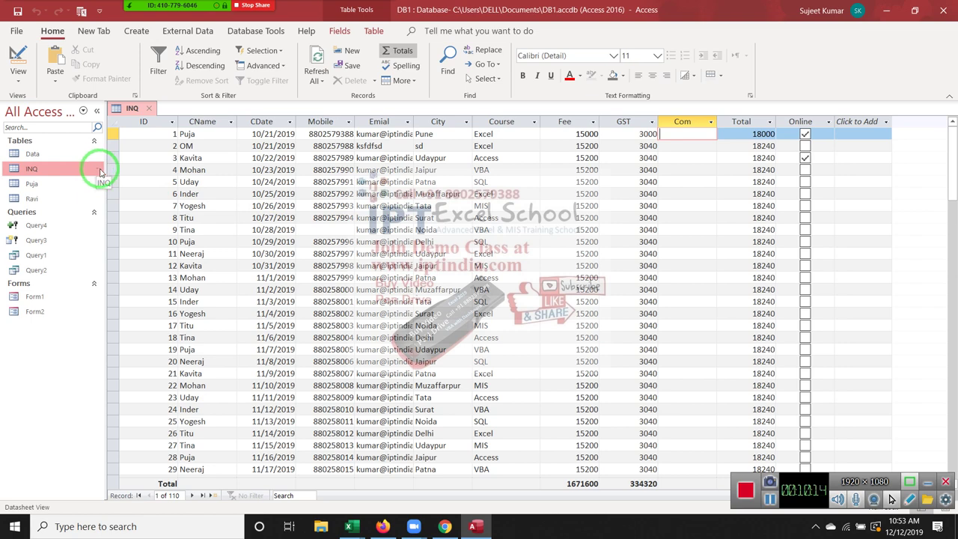
Create Query5 in Design View with the INQ table and set its type to Update.
click(137, 30)
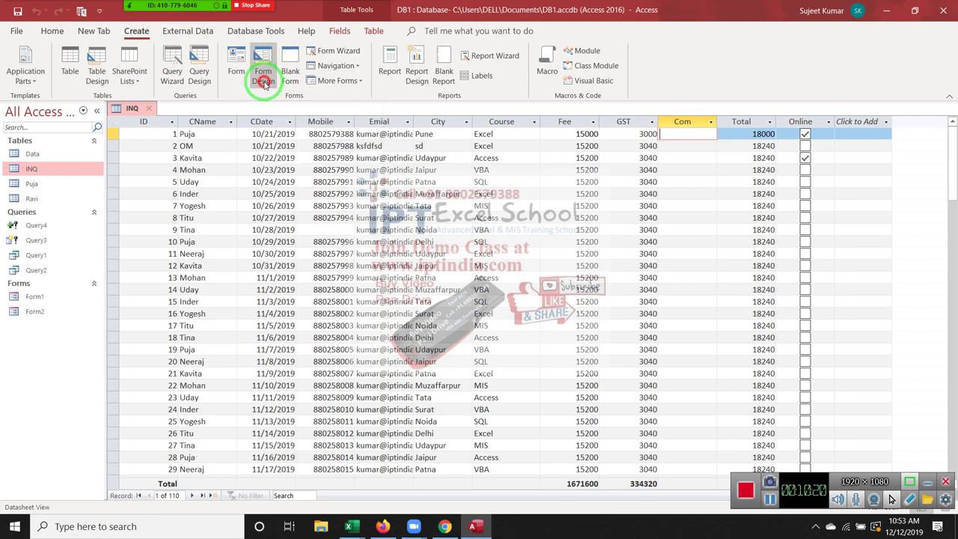
click(199, 71)
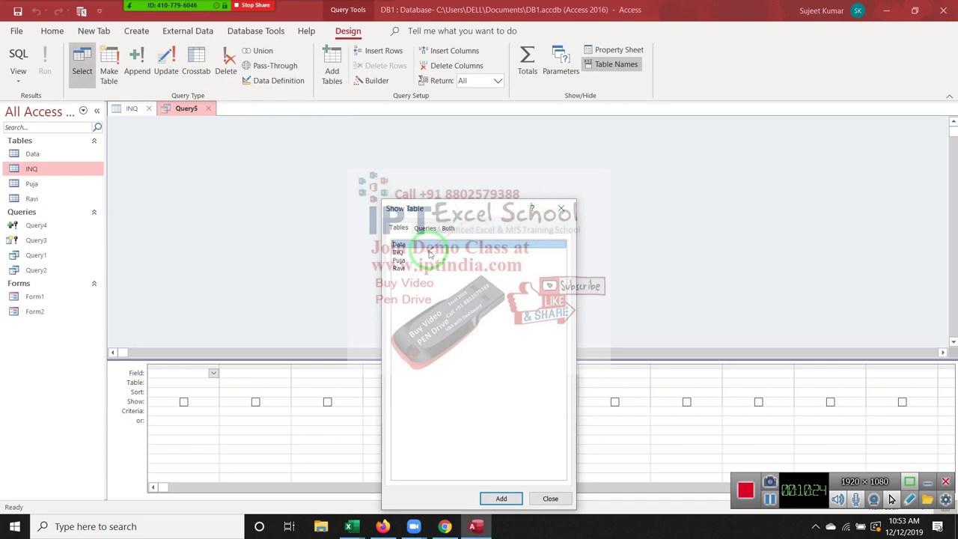
double_click(426, 253)
click(561, 208)
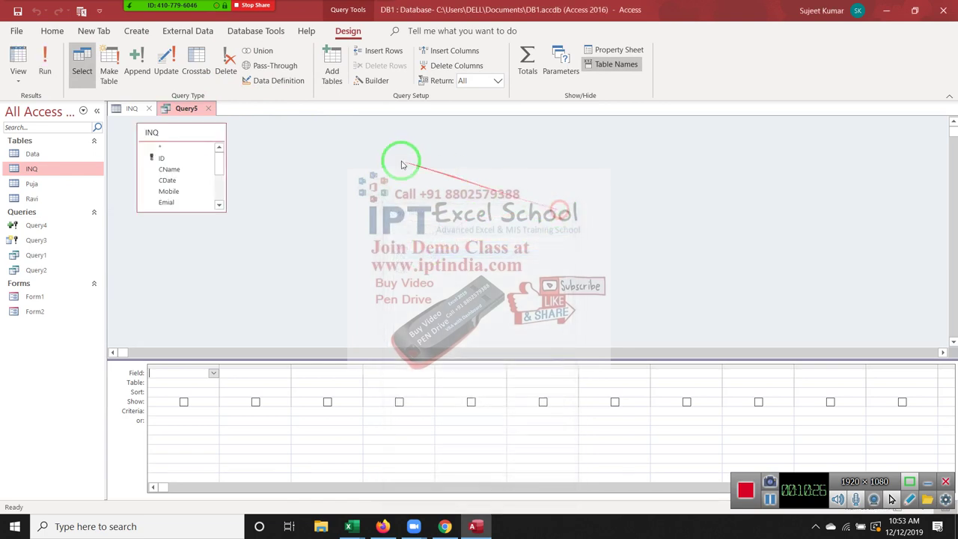
click(167, 66)
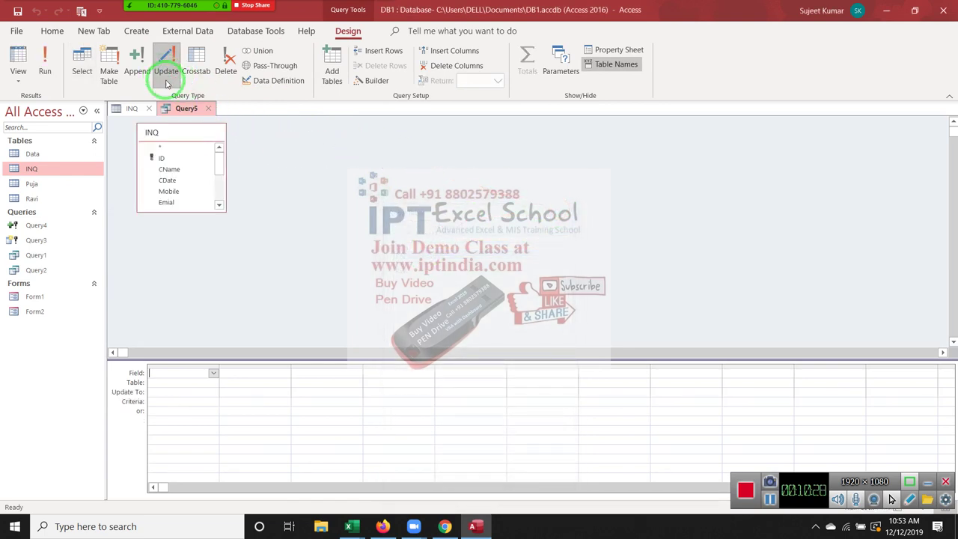
drag(187, 129, 456, 129)
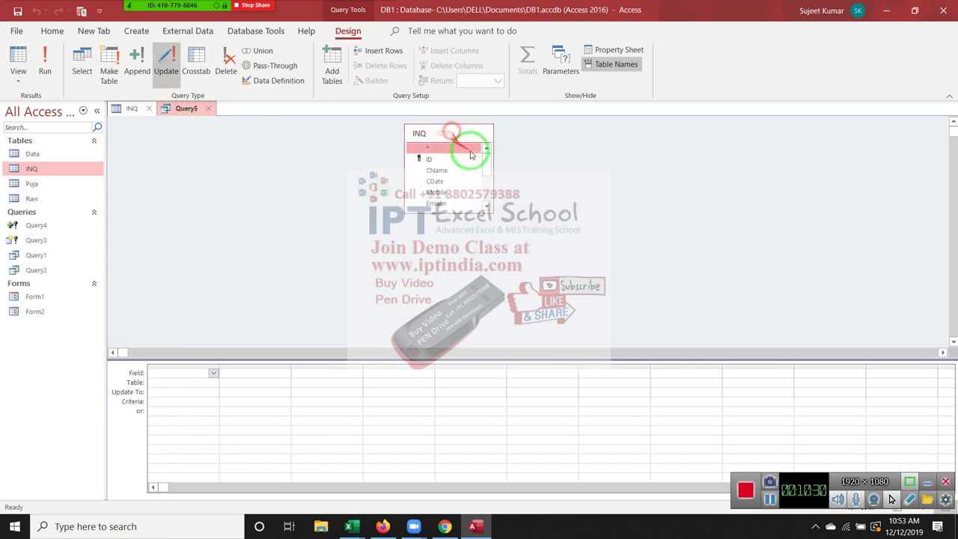
drag(488, 171, 491, 194)
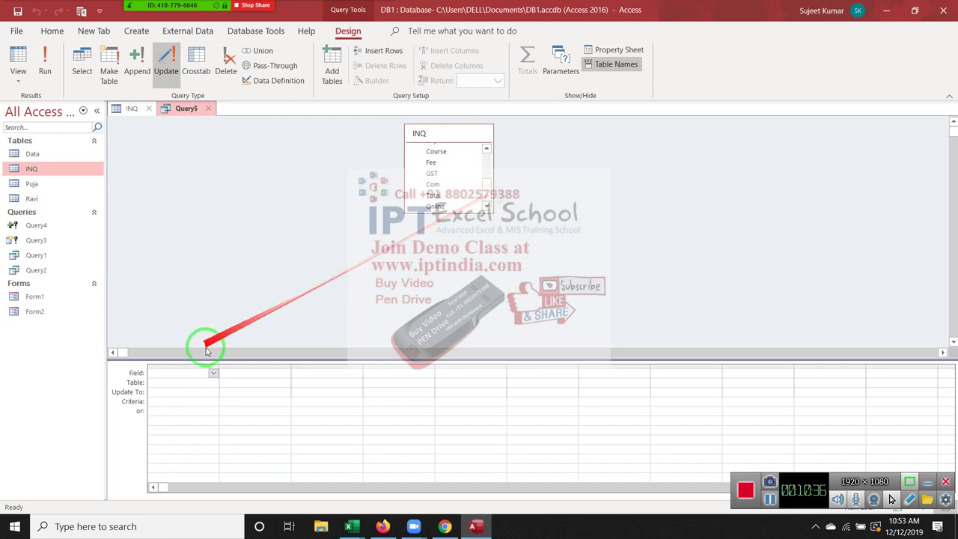
click(160, 390)
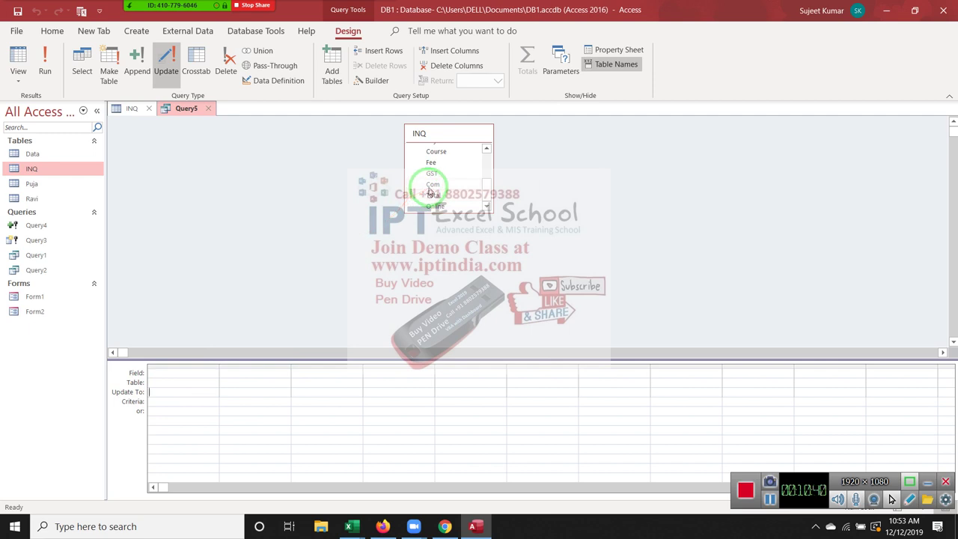
Put Com in the first grid column, then select its Field text to overwrite with [fee]*0.10%.
drag(433, 184, 171, 374)
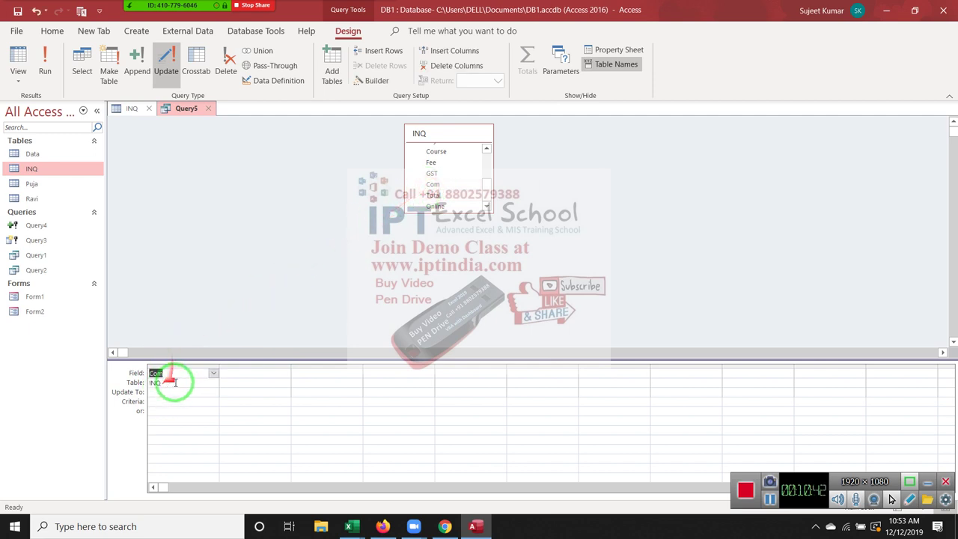
click(154, 391)
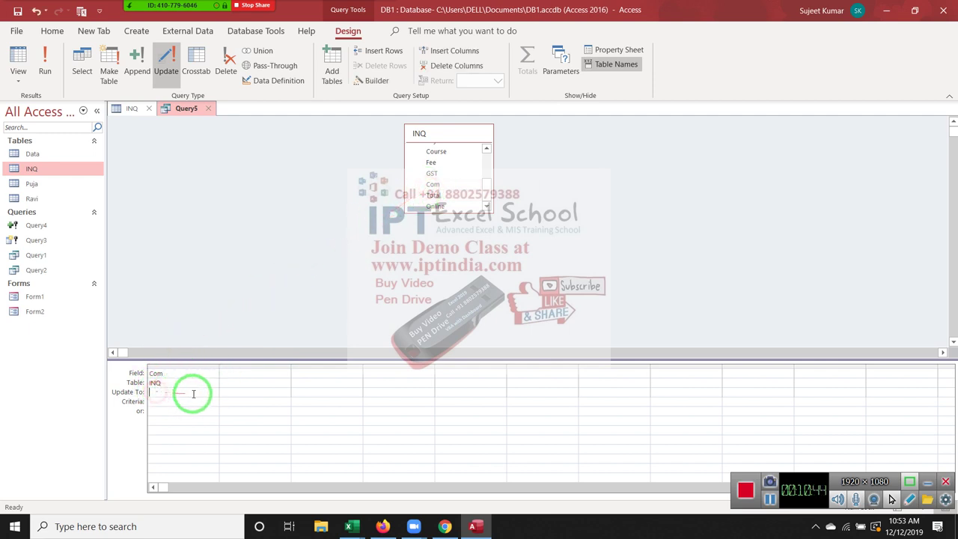
click(160, 374)
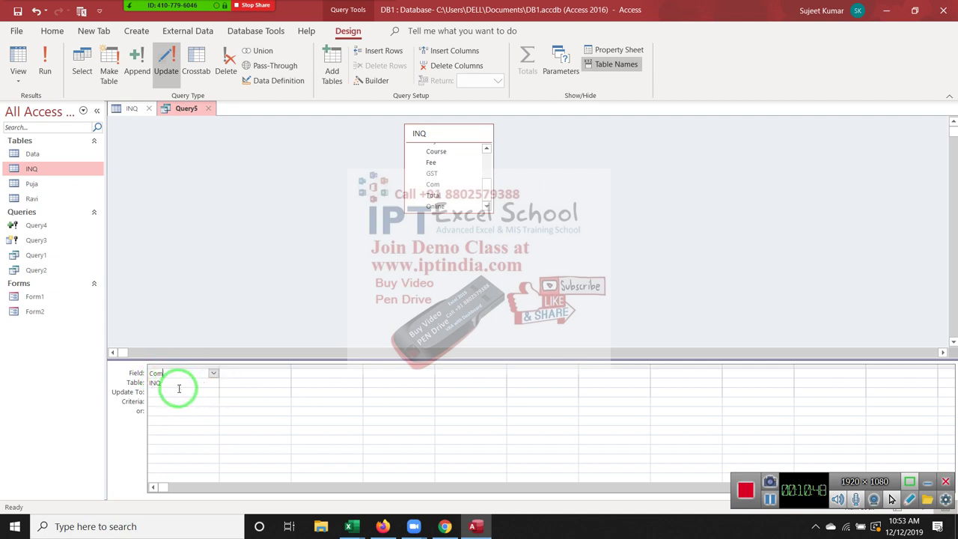
mouse_move(161, 380)
mouse_down()
mouse_move(149, 373)
mouse_move(187, 372)
mouse_move(149, 374)
mouse_up()
text([fee]*0.10%)
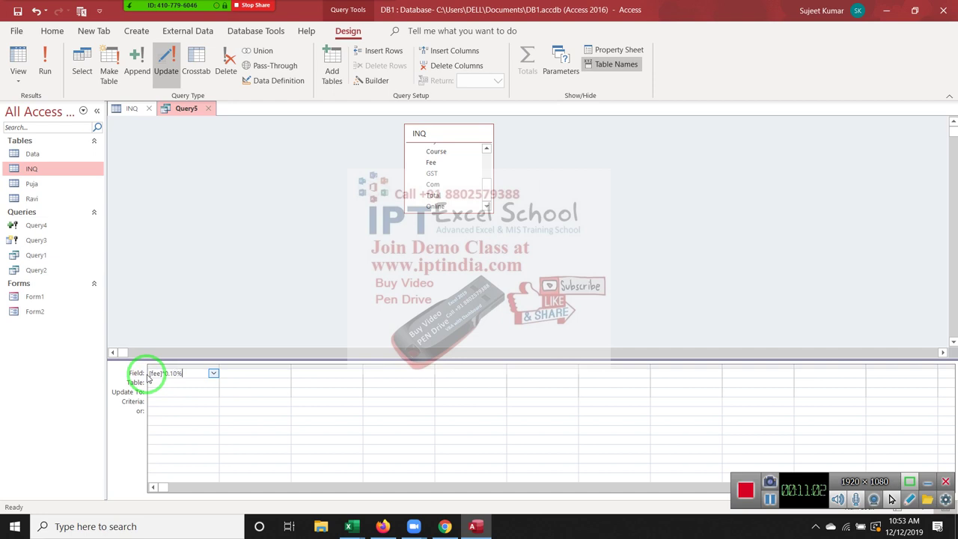
Dismiss the syntax errors and correct the first column's Field to Com: [fee]*0.1.
click(166, 388)
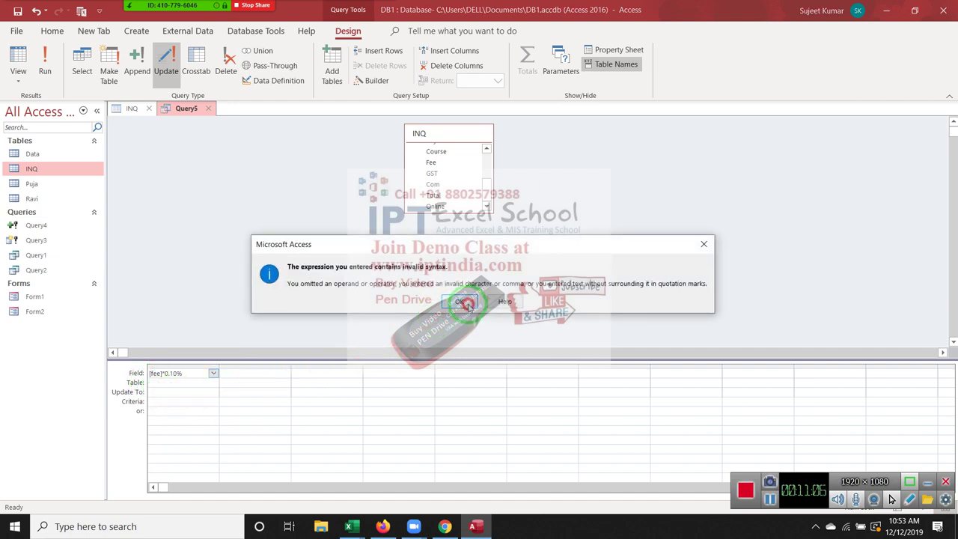
click(466, 303)
click(198, 371)
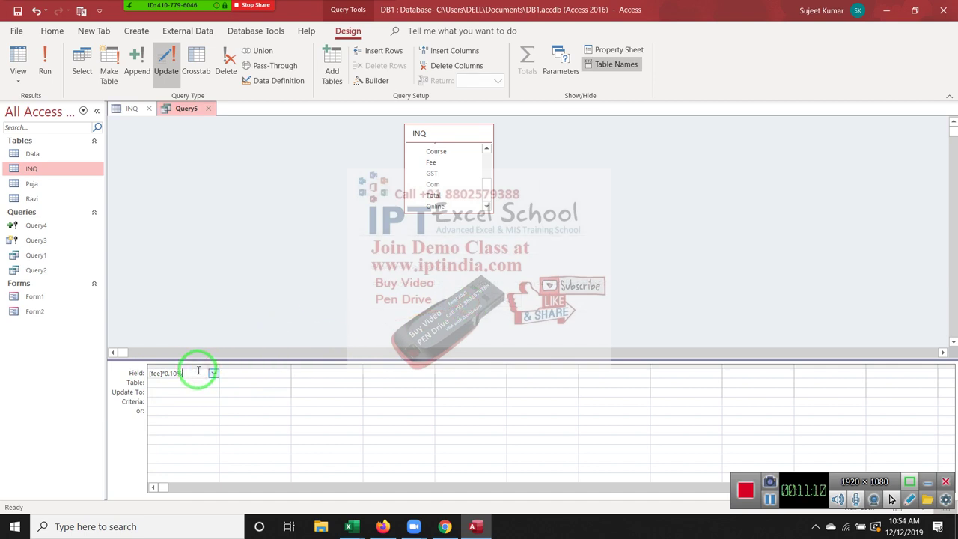
key(Return)
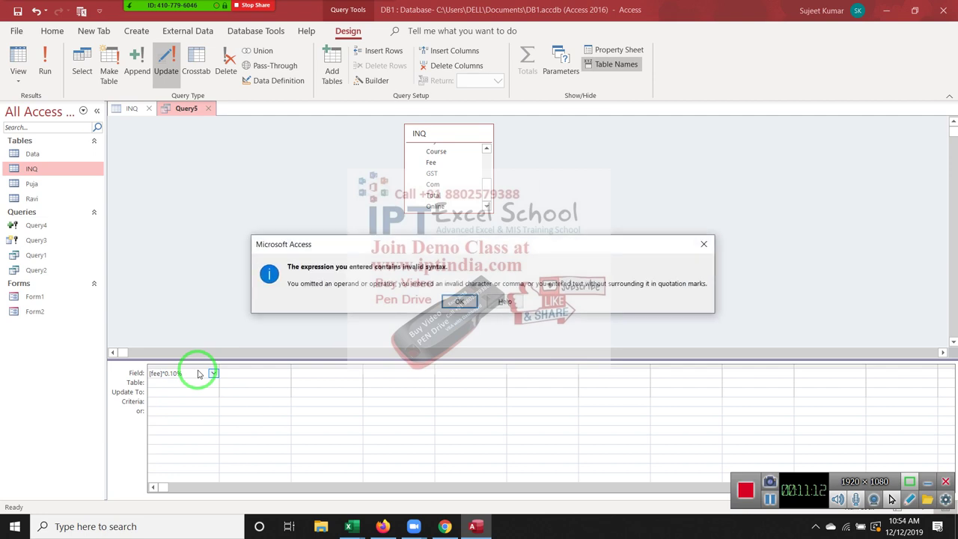
key(Return)
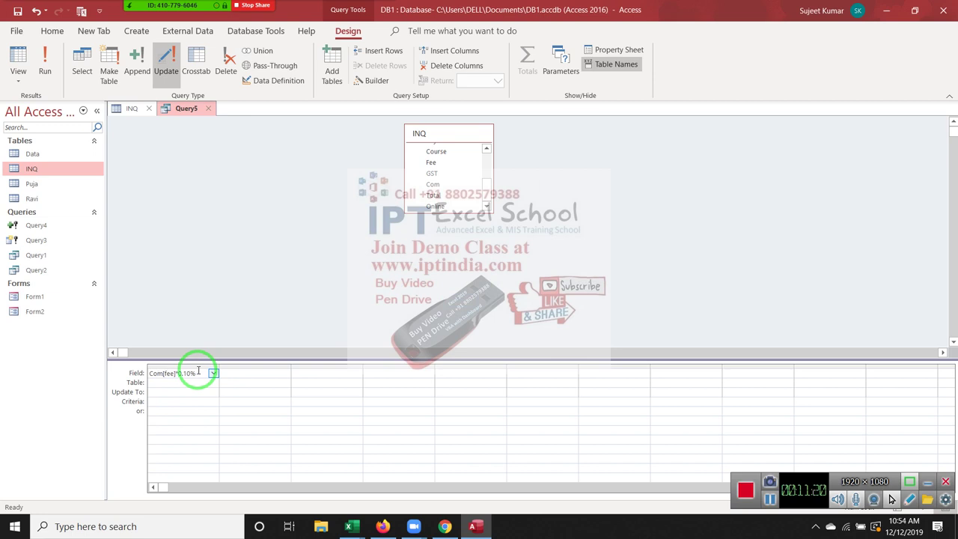
click(188, 395)
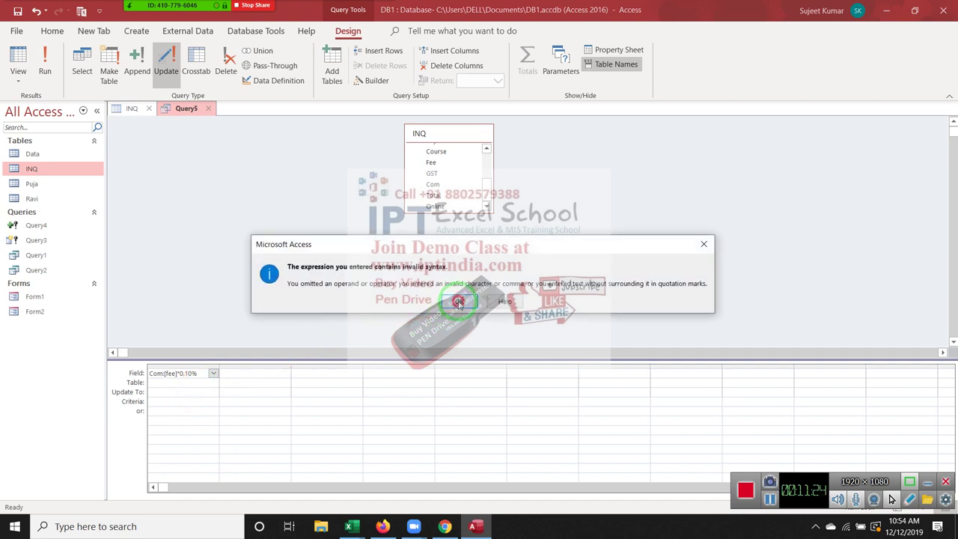
click(459, 302)
click(206, 372)
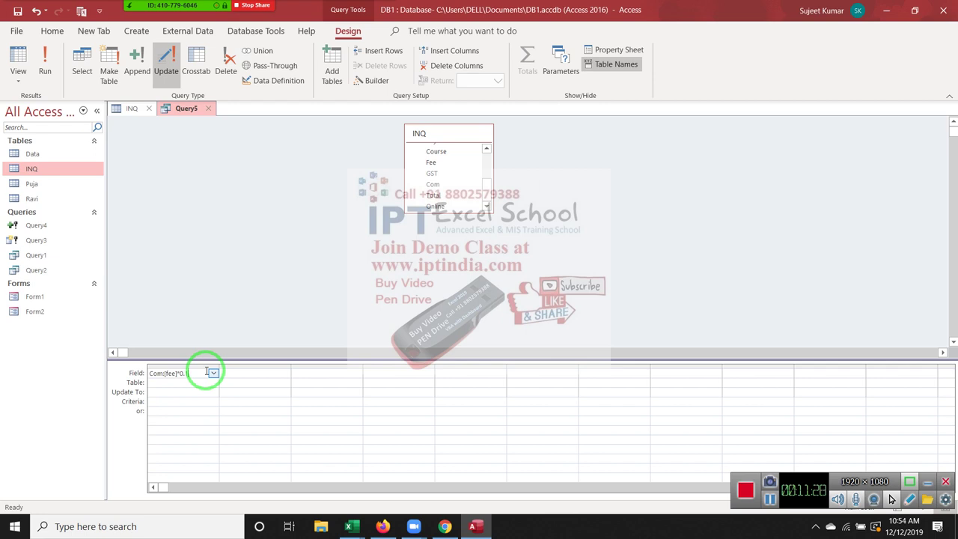
Enter Com in the first column's Update To row, closing the function suggestion list.
click(194, 392)
text(Co)
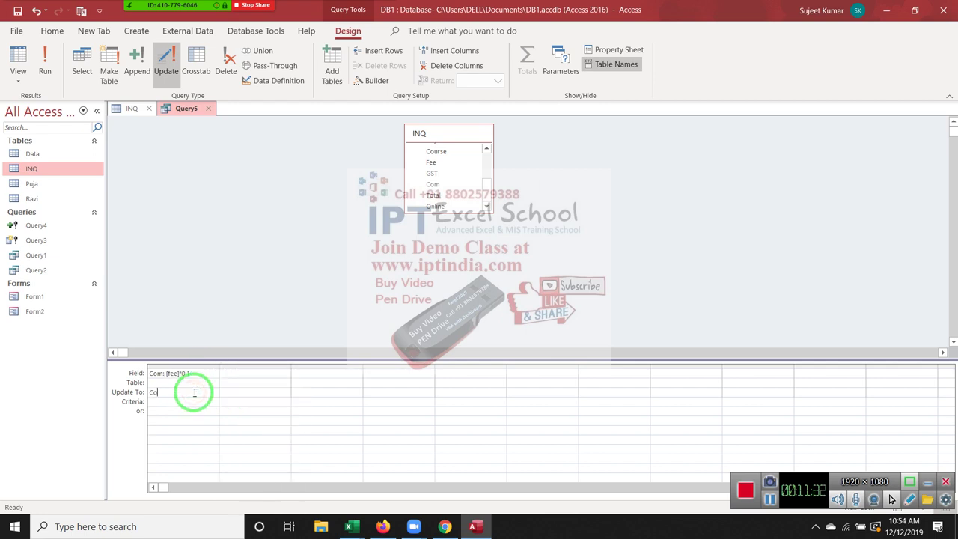
text(m)
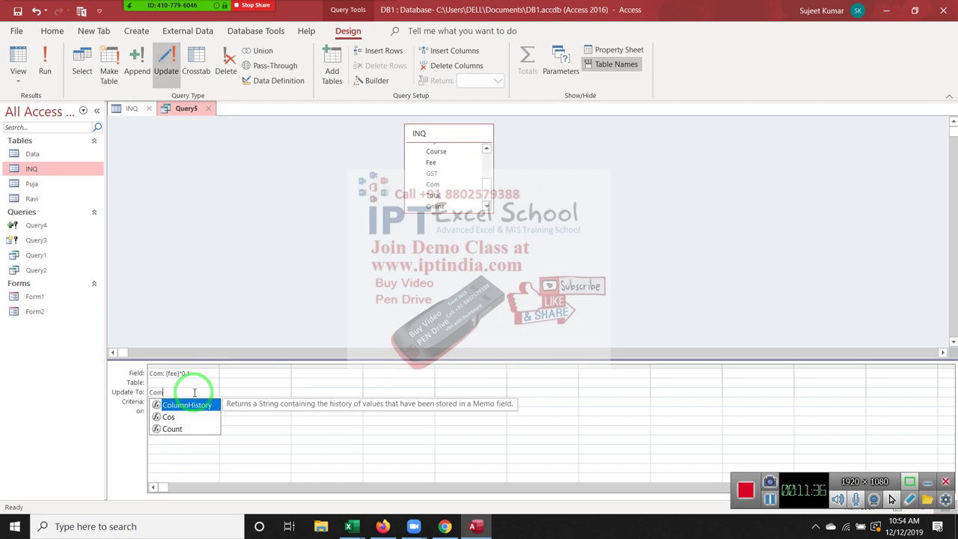
key(Escape)
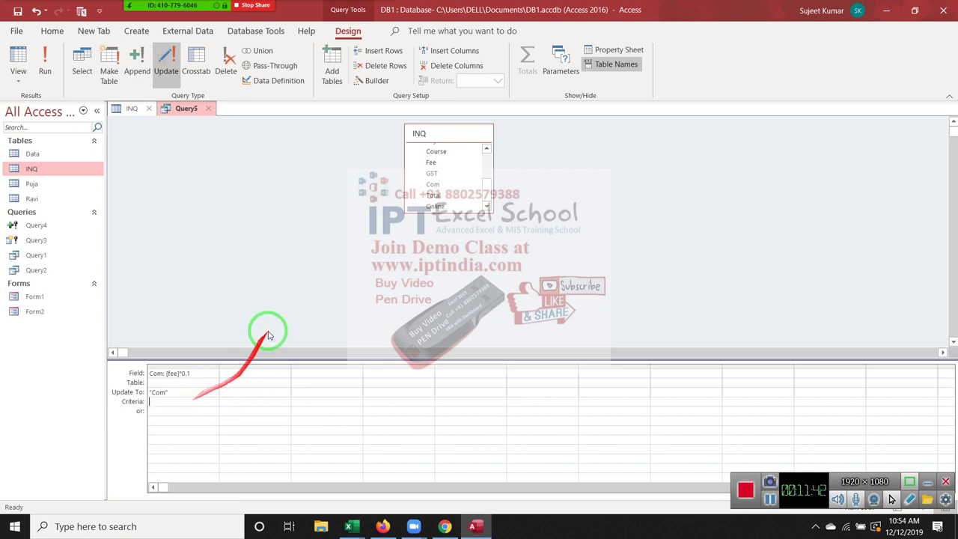
Try closing and saving Query5, dismissing the 'not a valid name' error.
click(209, 109)
click(440, 301)
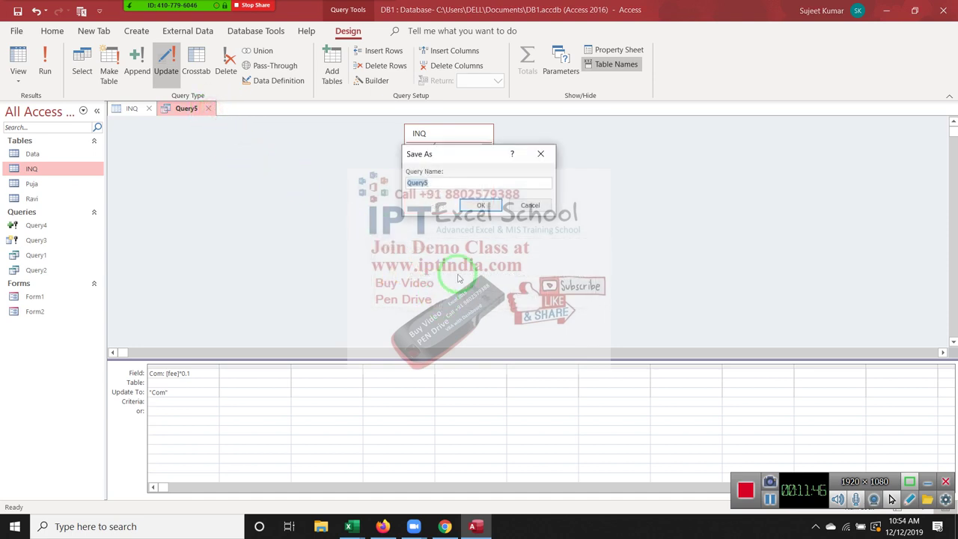
click(465, 203)
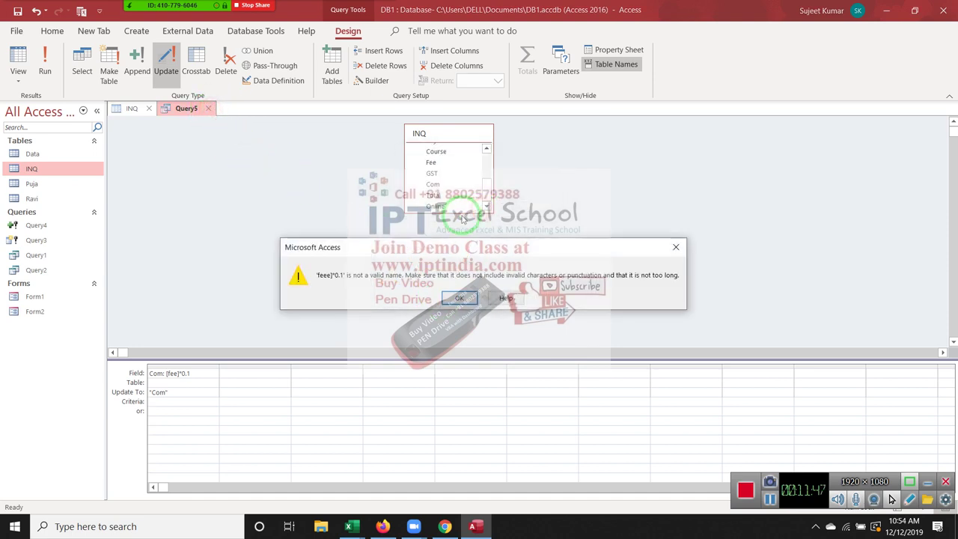
click(460, 297)
Retry saving Query5, then select the Com: [fee]*0.1 Field text to clear it.
click(209, 109)
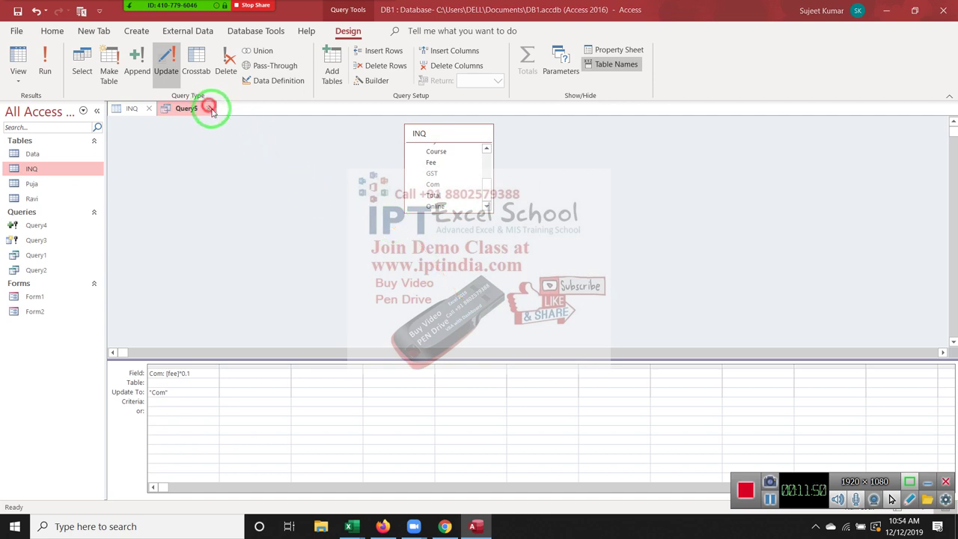
click(440, 292)
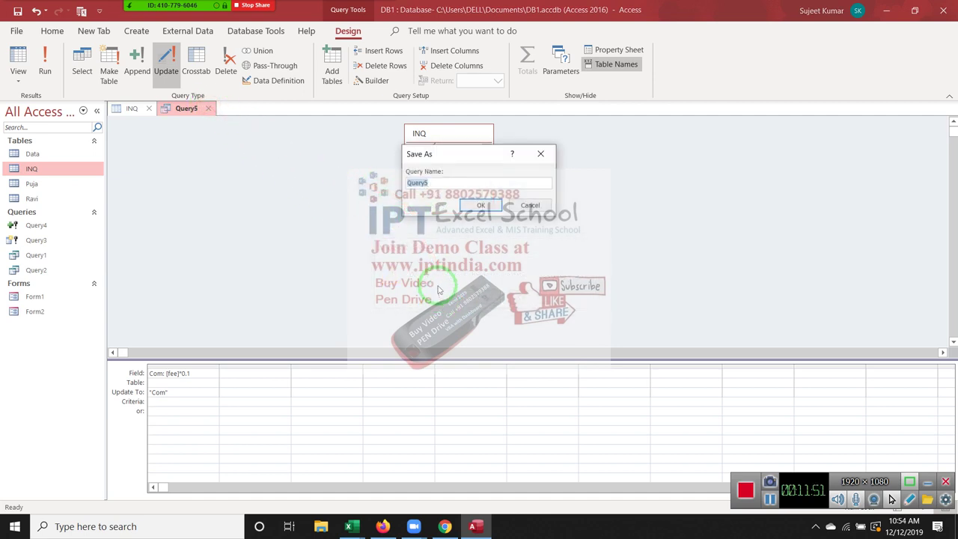
click(479, 205)
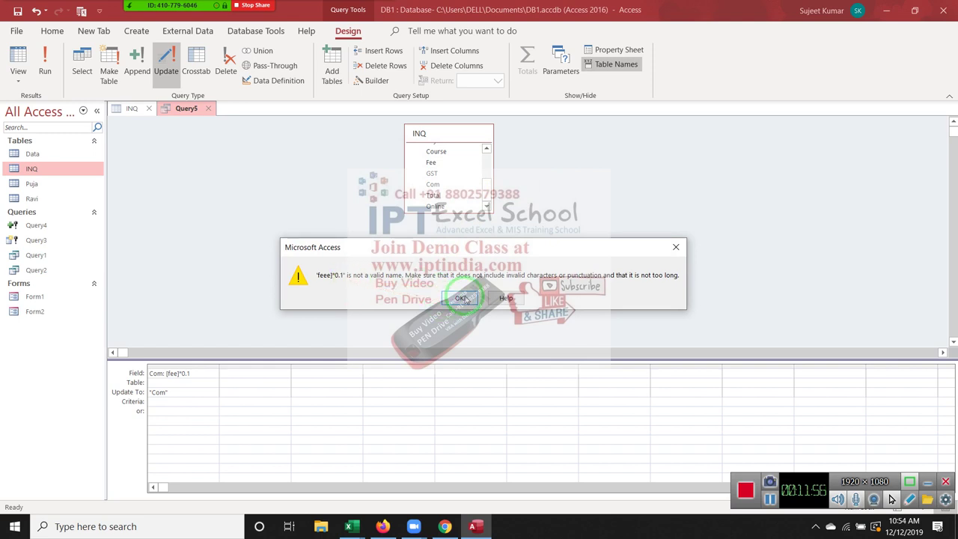
click(463, 299)
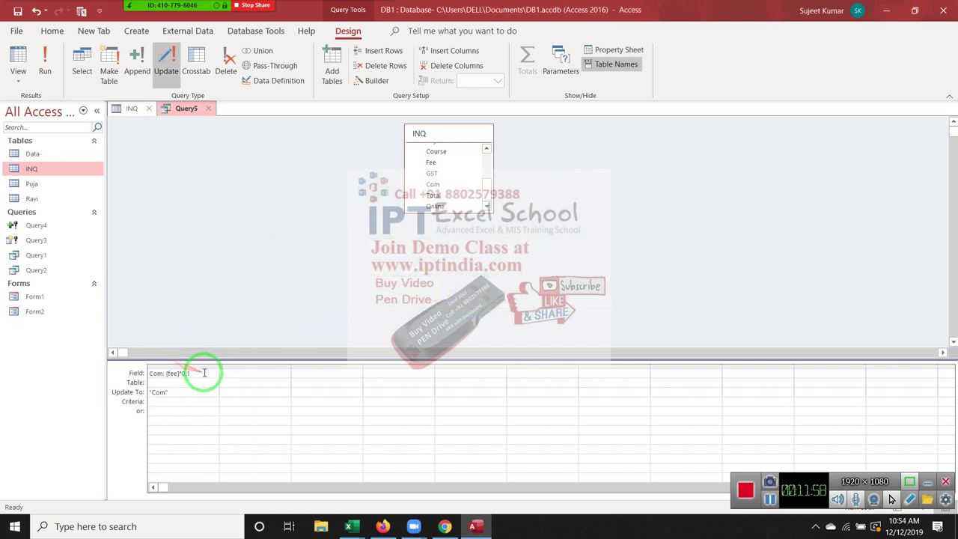
click(194, 373)
drag(194, 372, 145, 374)
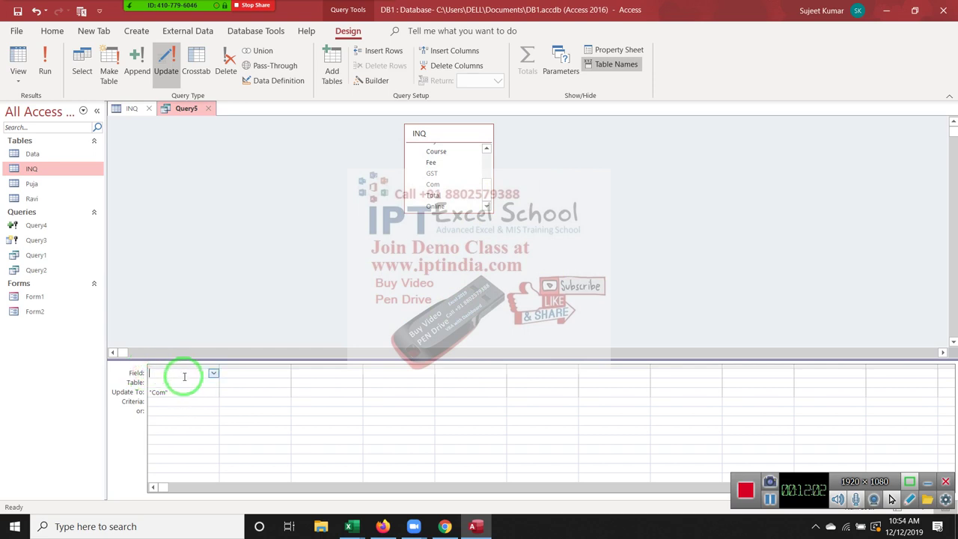
Set the column's Field to INQ's Com and its Update To value to [fee]*"0.10".
click(213, 373)
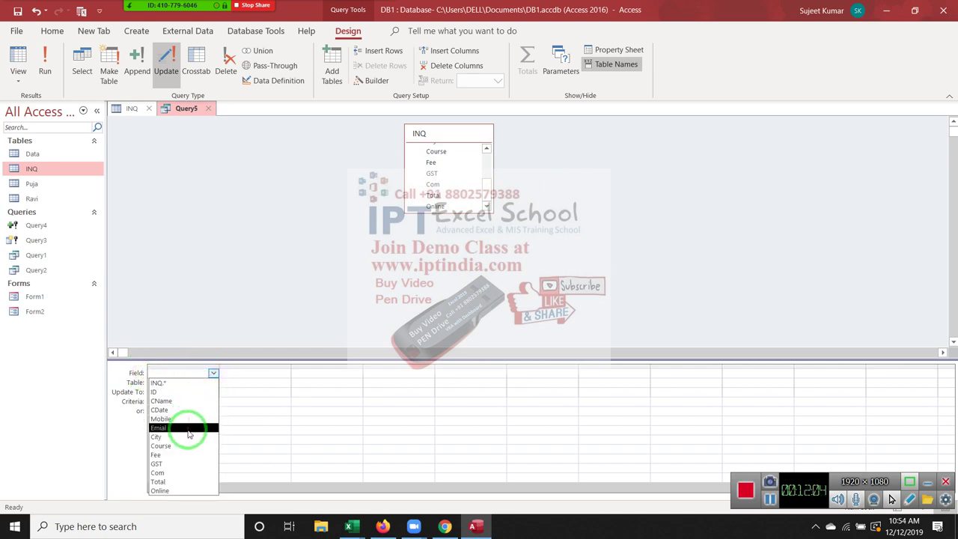
click(180, 472)
click(173, 391)
text("Com)
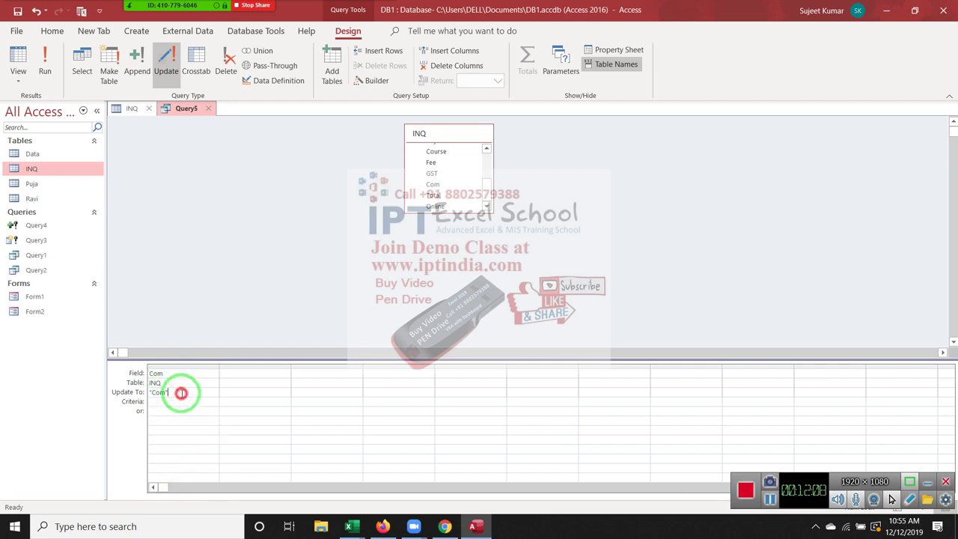
click(147, 392)
text([)
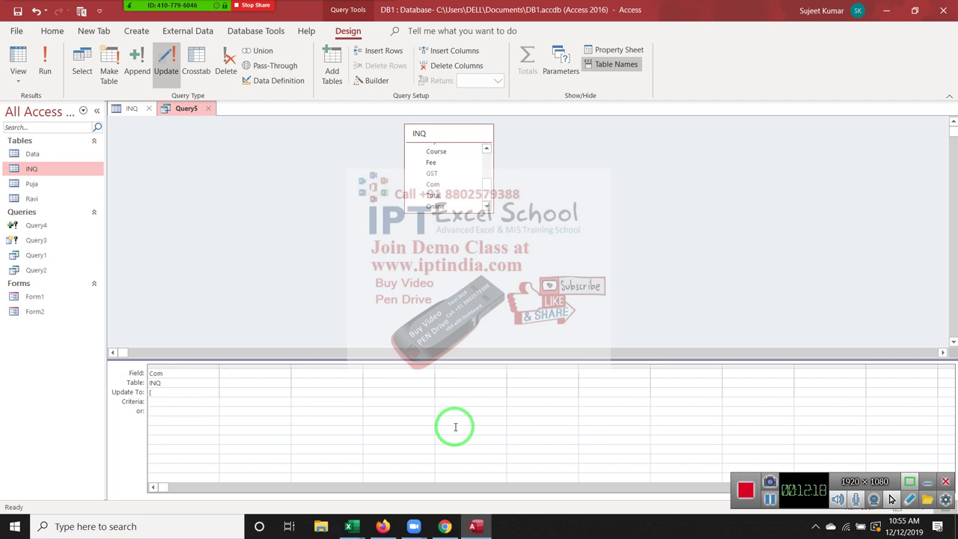
text(fee]*0.10)
click(252, 445)
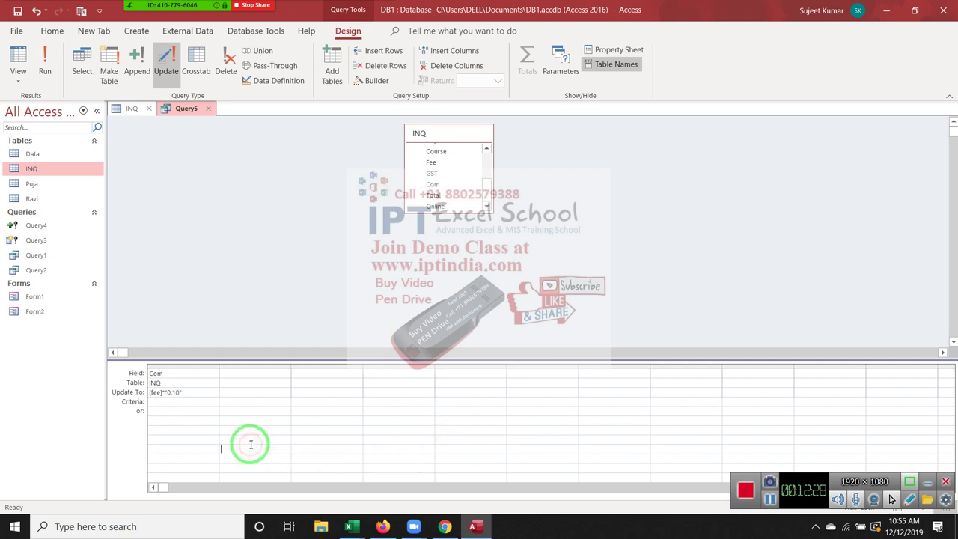
click(165, 391)
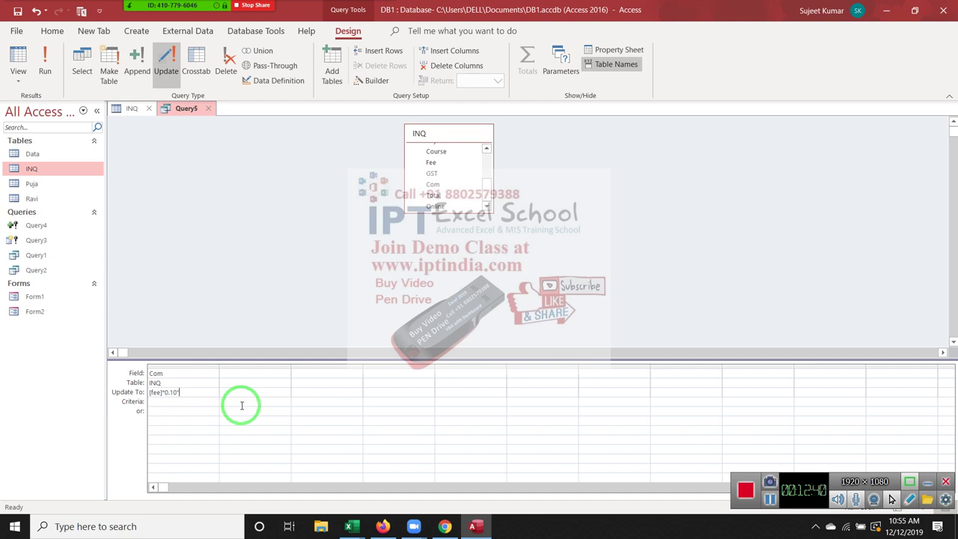
click(221, 410)
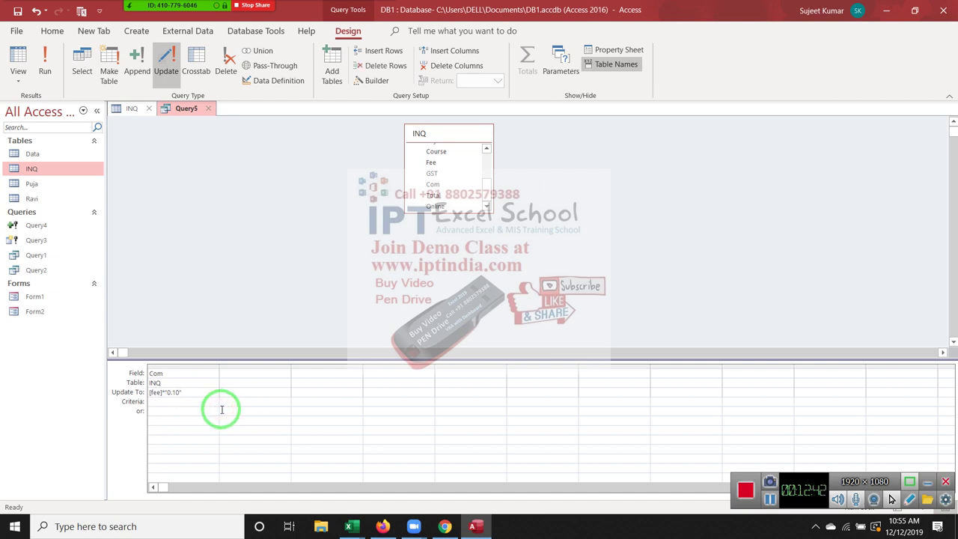
Close Query5 and save its changes under the name Query5.
click(211, 110)
click(441, 303)
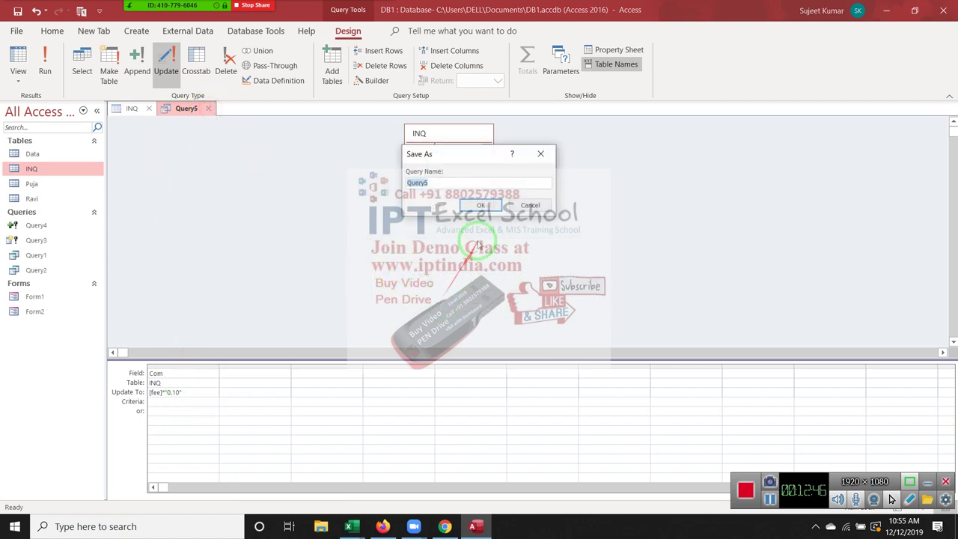
click(481, 205)
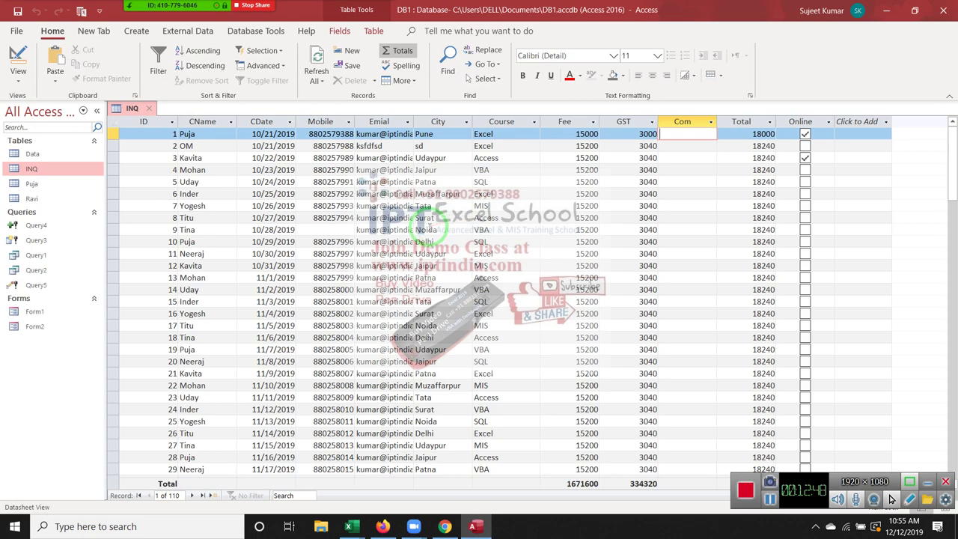
Close the INQ table and run Query5, confirming the update of 110 rows.
click(149, 109)
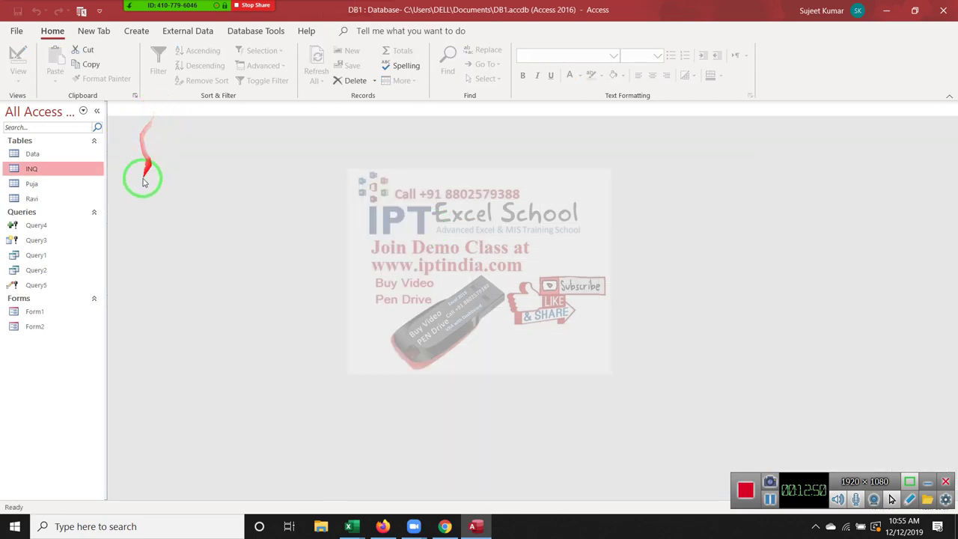
click(45, 239)
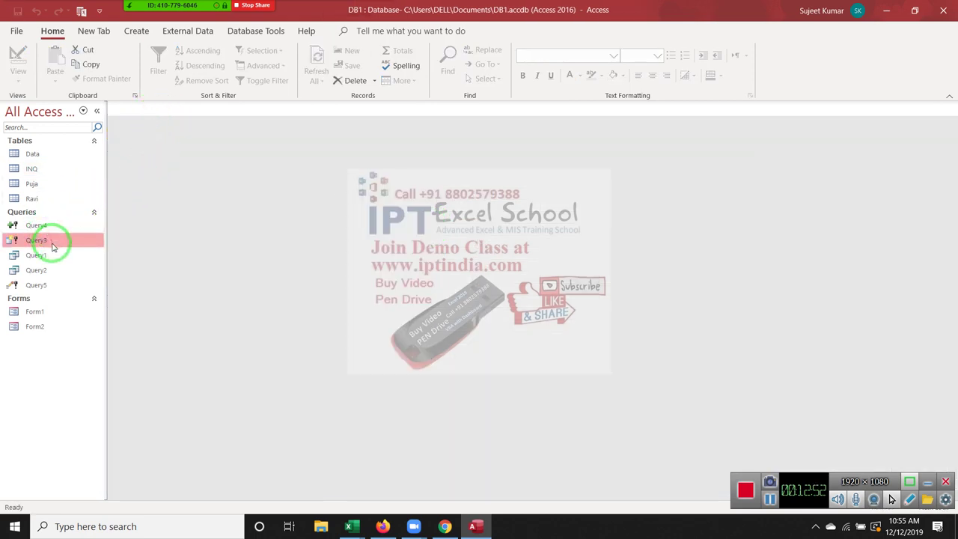
click(31, 284)
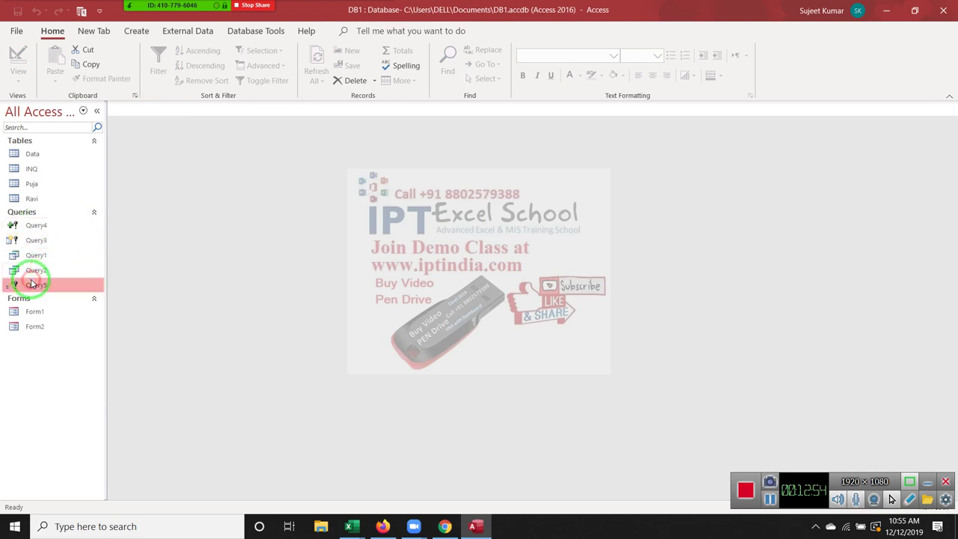
double_click(32, 283)
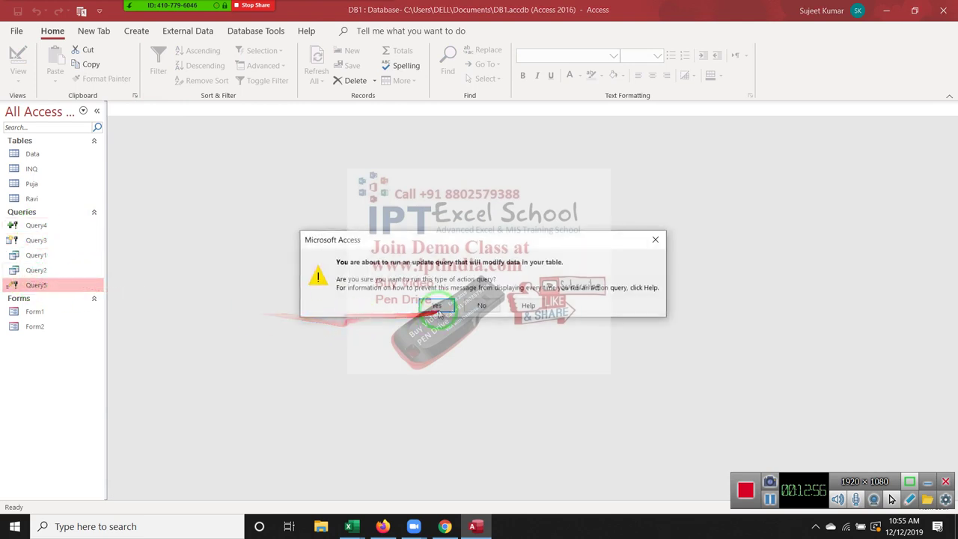
click(436, 307)
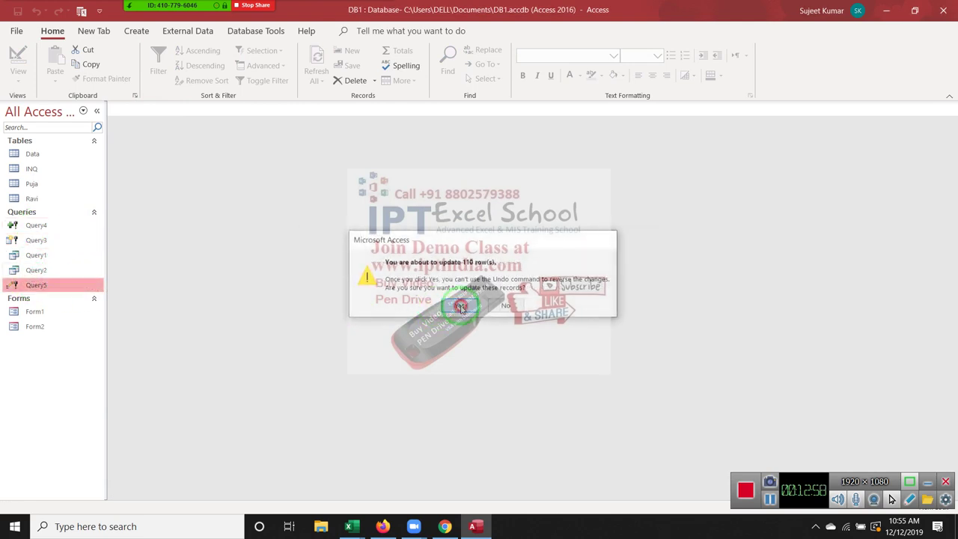
click(452, 308)
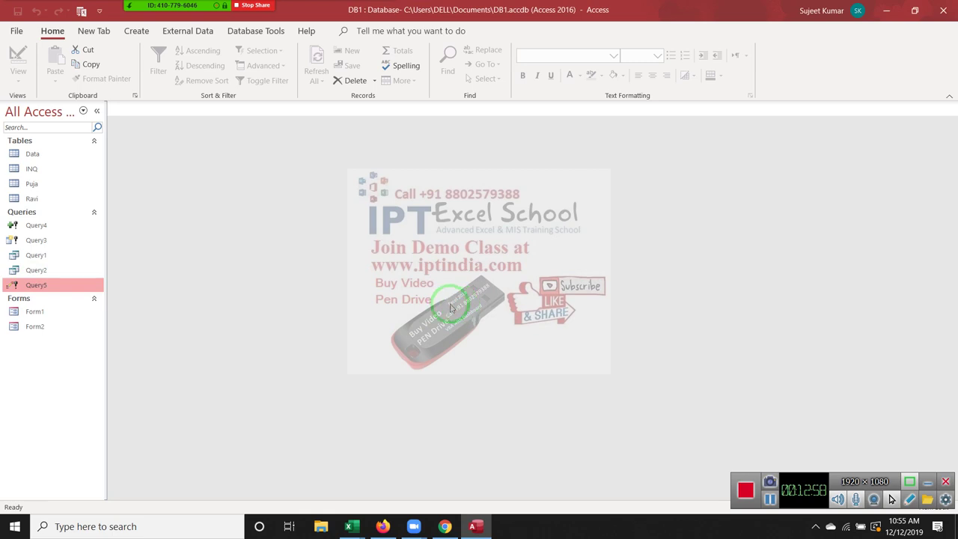
double_click(56, 172)
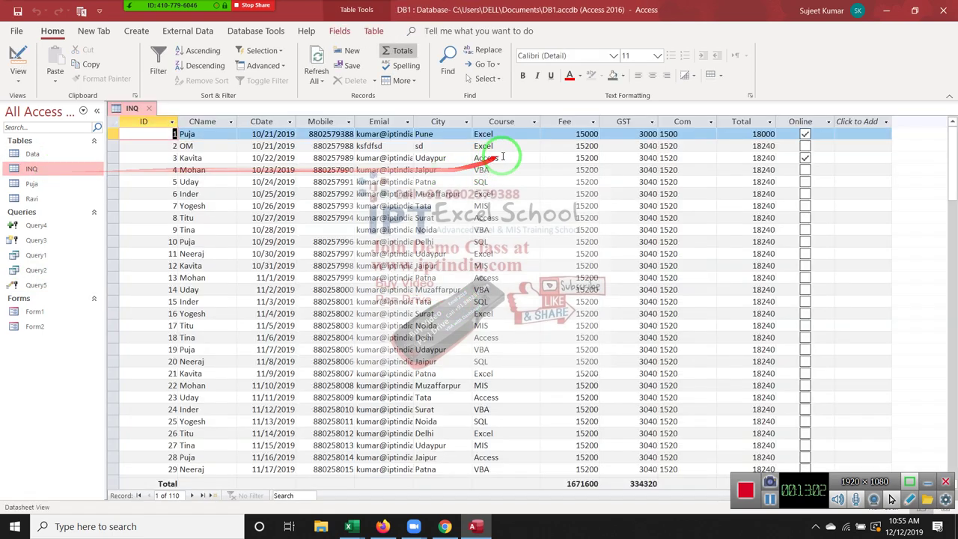
click(680, 122)
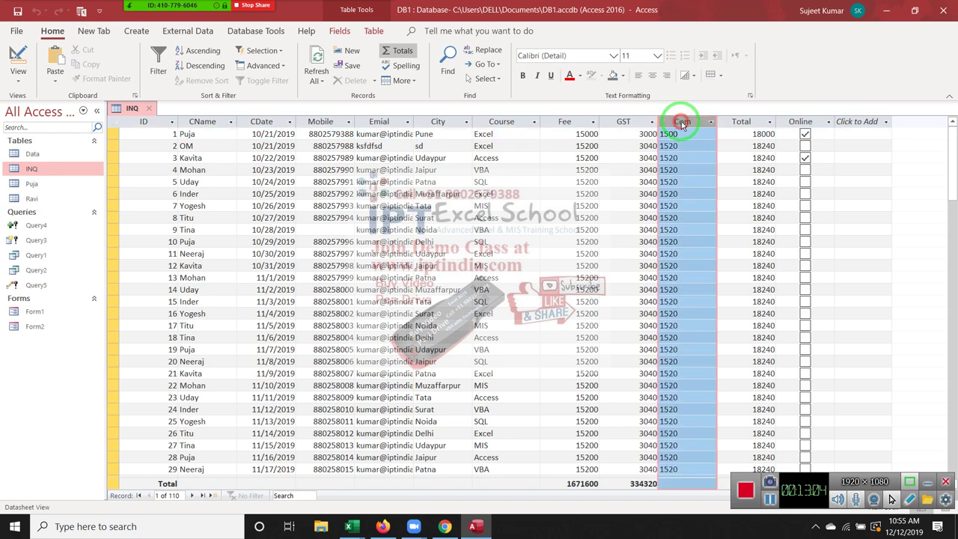
scroll(693, 182, down, 1)
scroll(697, 210, up, 1)
scroll(701, 237, down, 13)
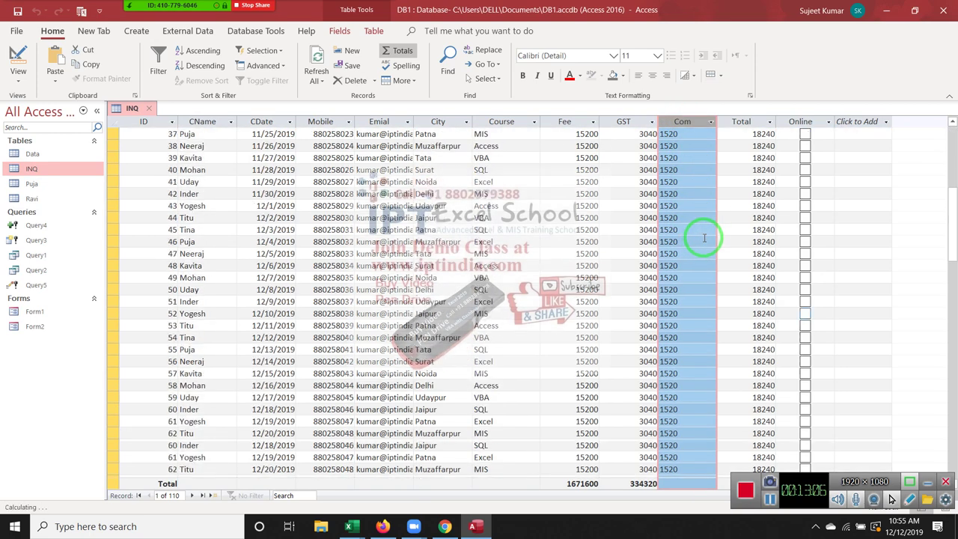
scroll(704, 240, down, 7)
scroll(704, 240, down, 7)
scroll(674, 220, up, 10)
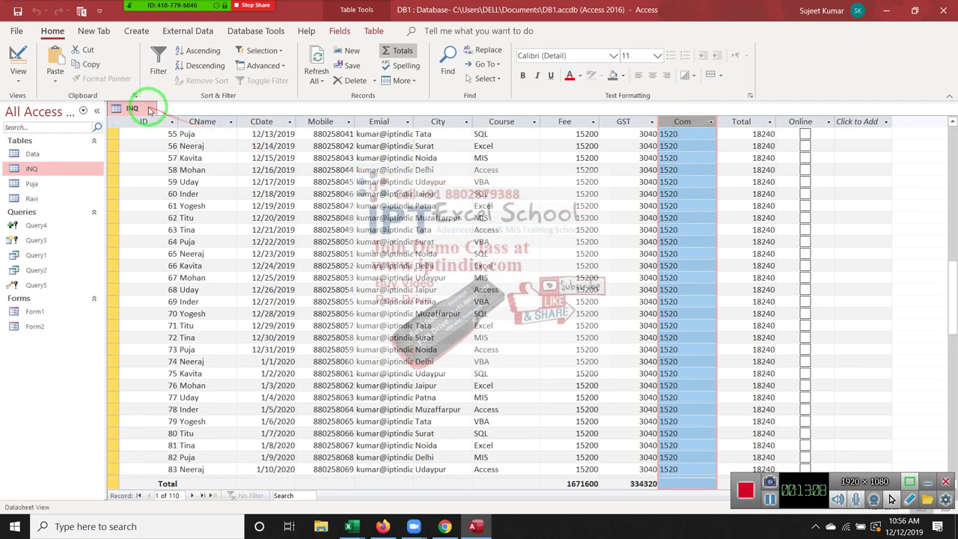
click(148, 108)
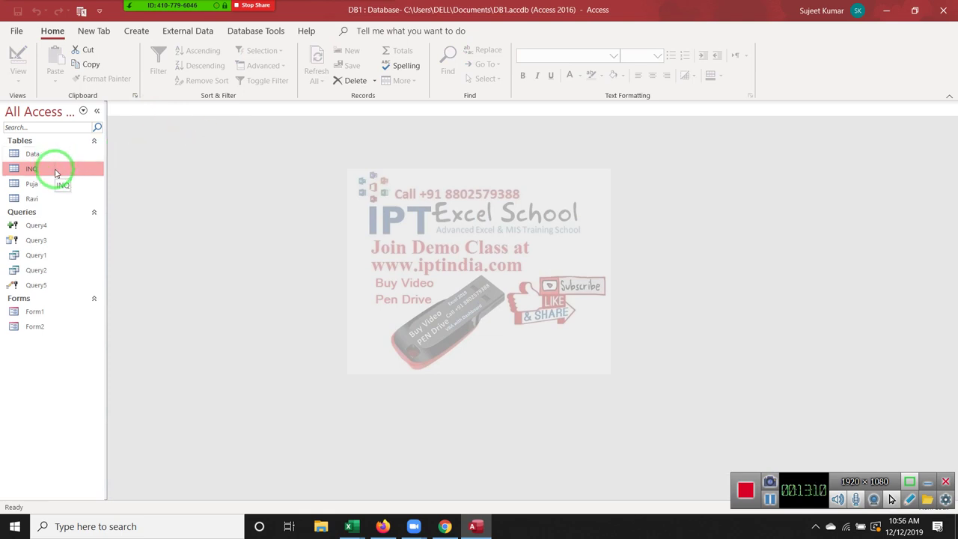
Reopen Query5 in SQL view showing UPDATE INQ SET INQ.Com = [fee]*"0.10"; and highlight INQ.Com.
right_click(47, 285)
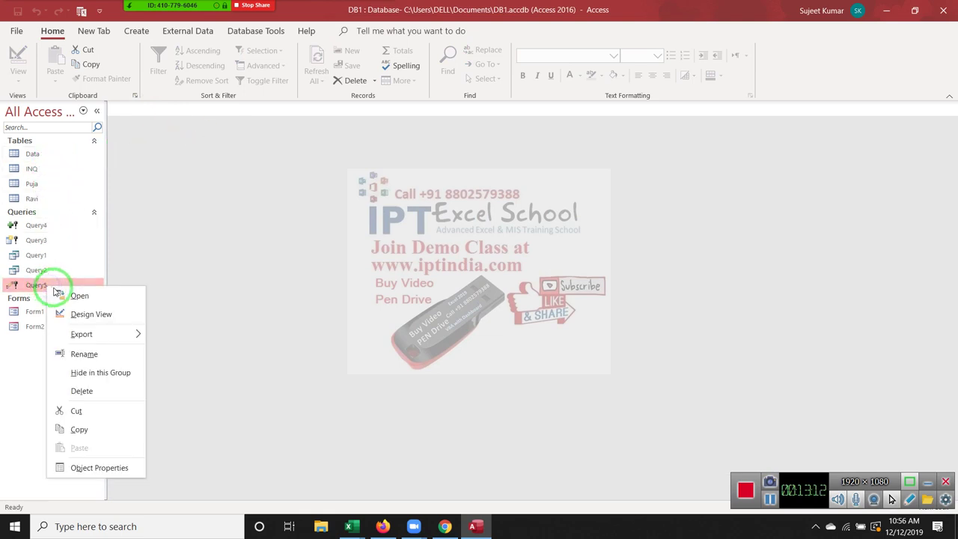
click(82, 314)
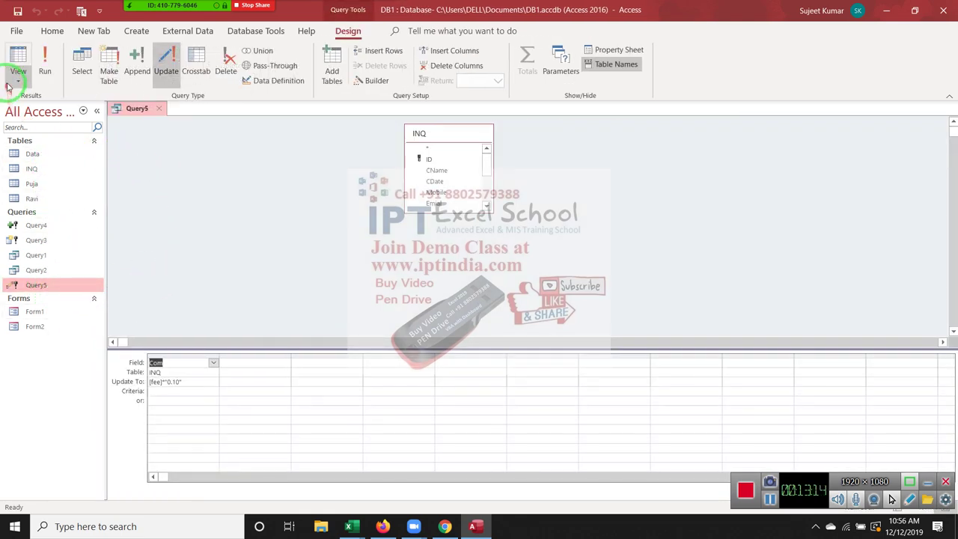
click(18, 77)
click(36, 147)
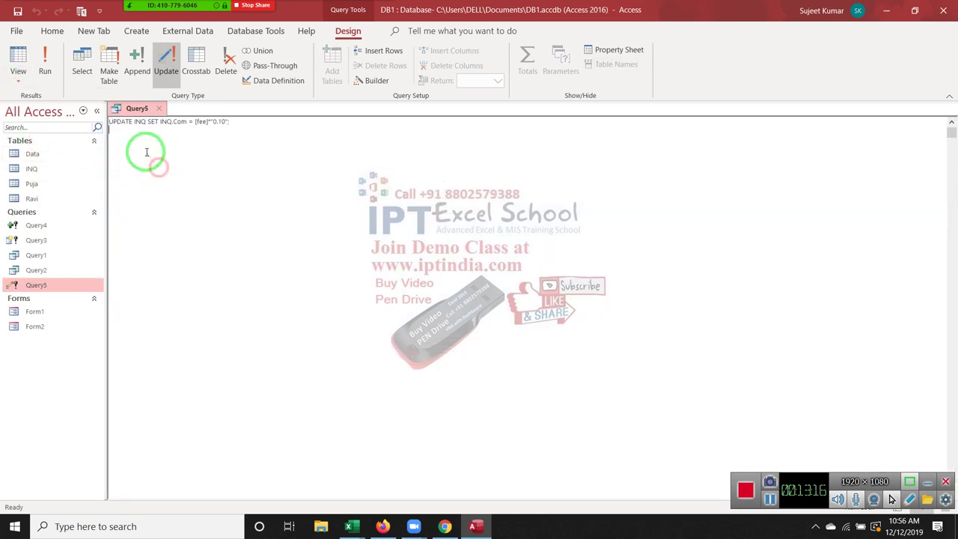
drag(159, 122, 182, 121)
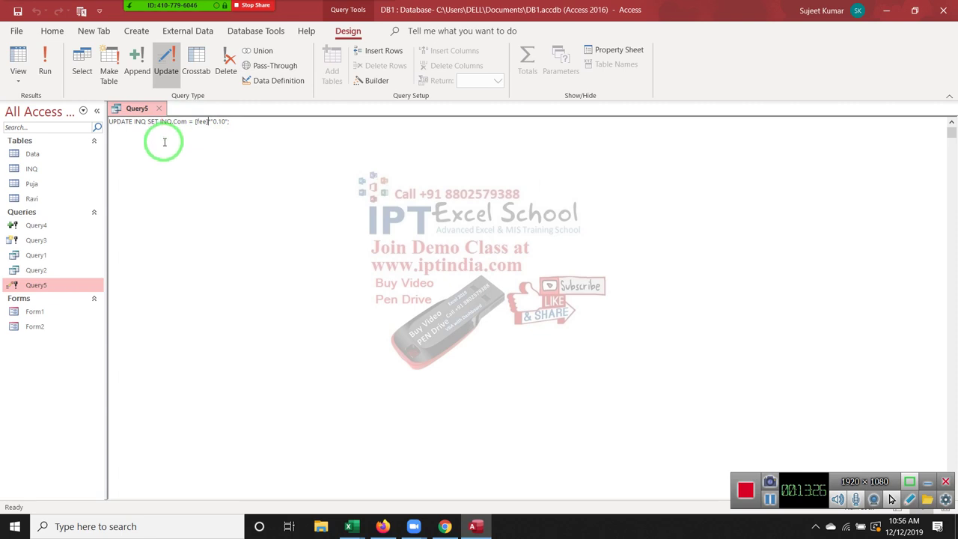
Close Query5, open the INQ table in Design View to review its fields, then close it.
click(158, 109)
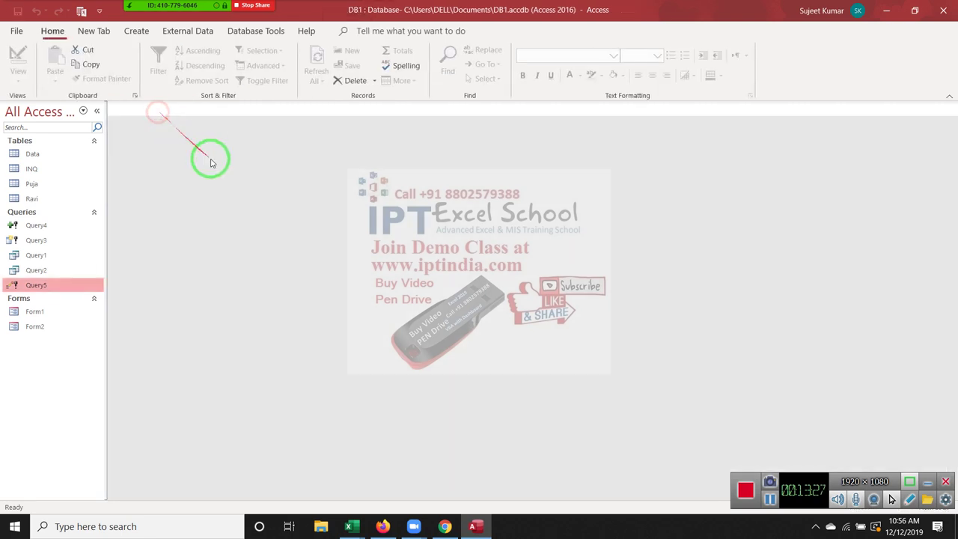
click(48, 169)
right_click(49, 169)
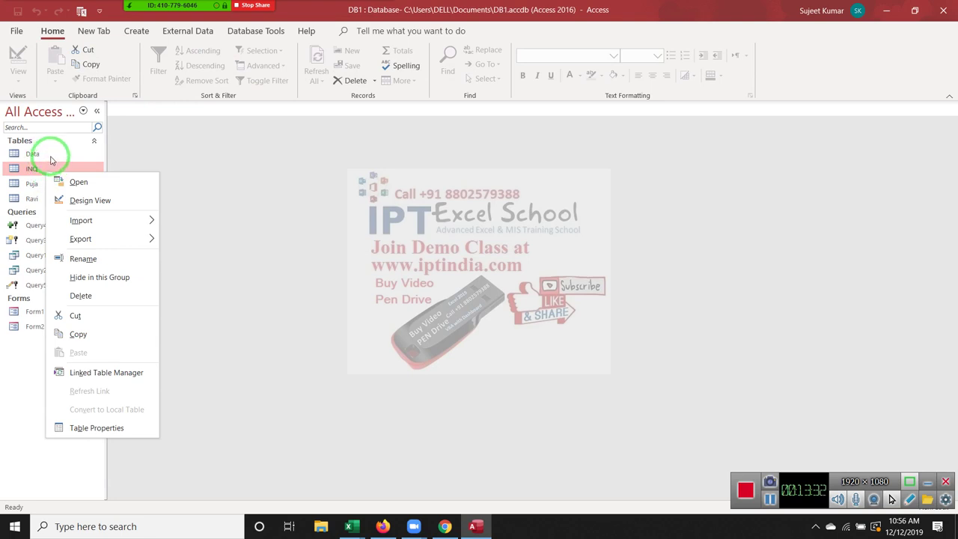
click(75, 201)
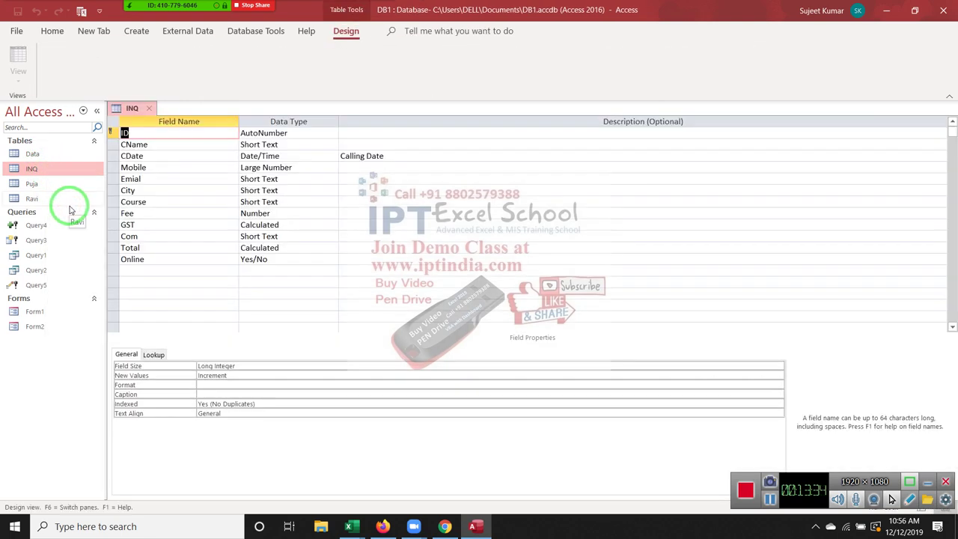
click(144, 111)
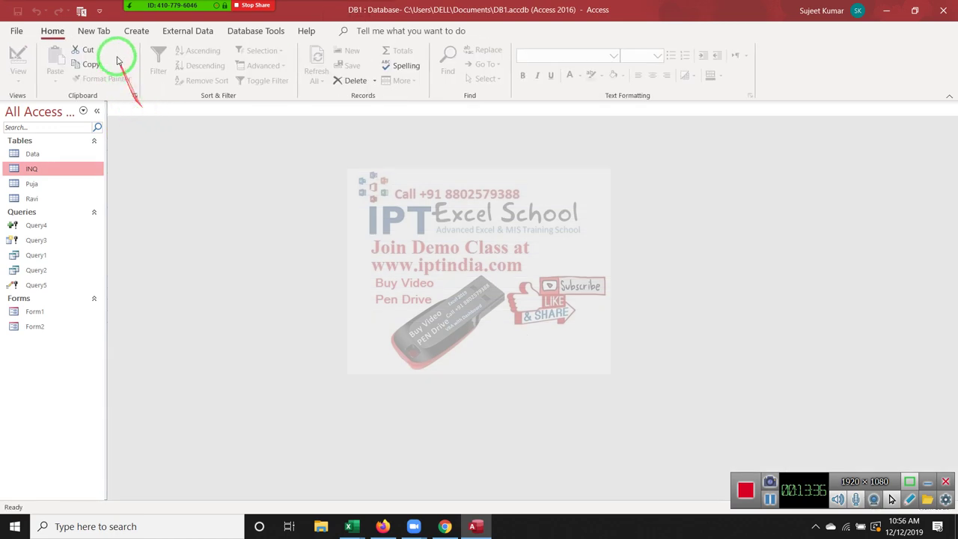
Start a new blank query design from the Create tab.
click(136, 31)
click(182, 34)
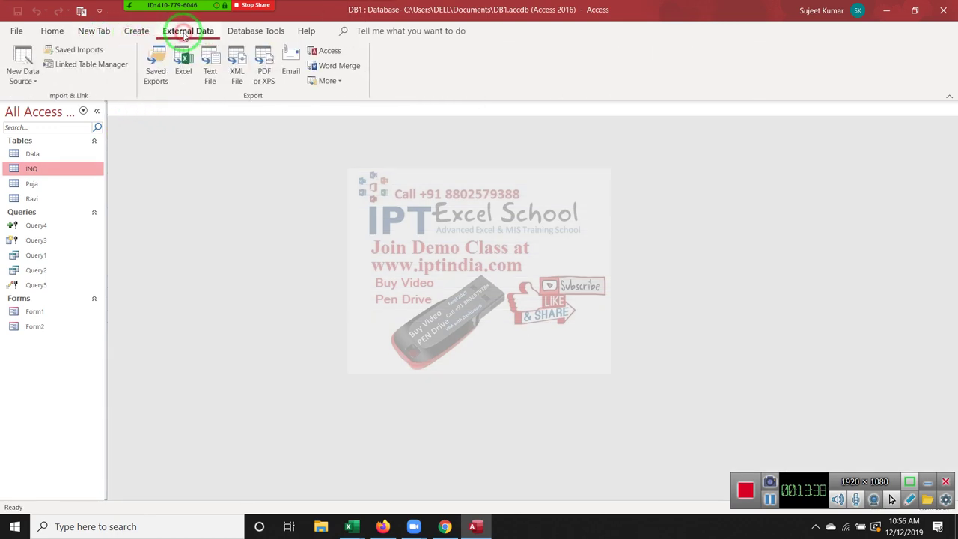
click(123, 34)
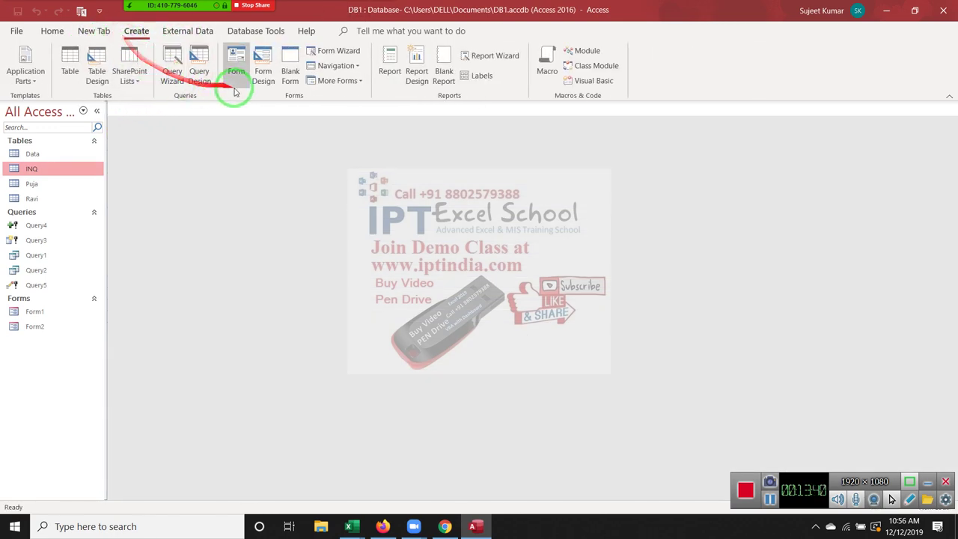
click(201, 82)
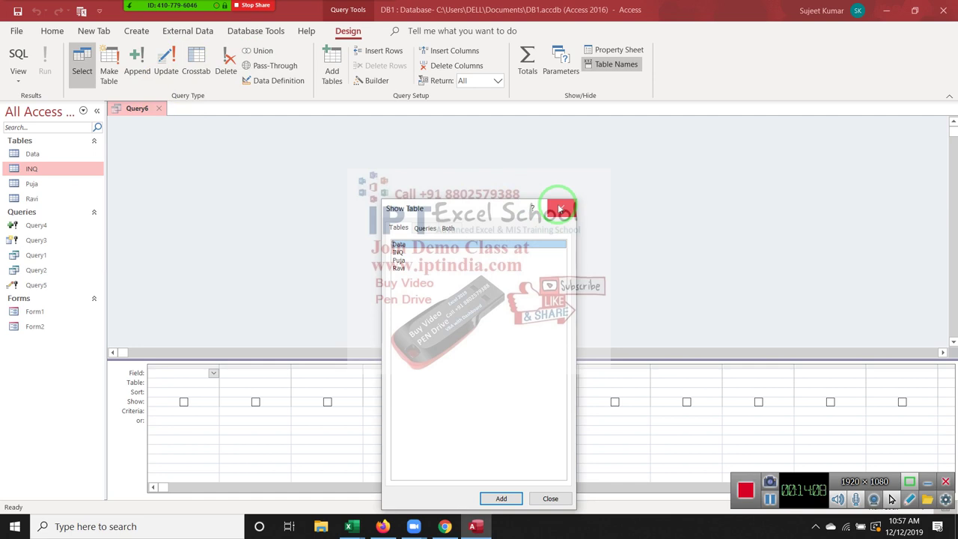
Dismiss Show Table without adding any tables and exit Access.
click(560, 209)
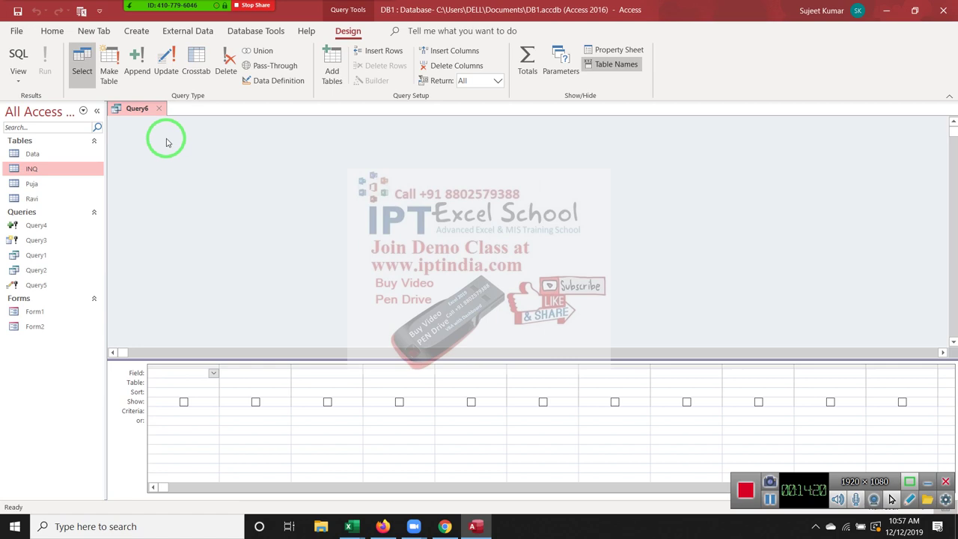
click(945, 15)
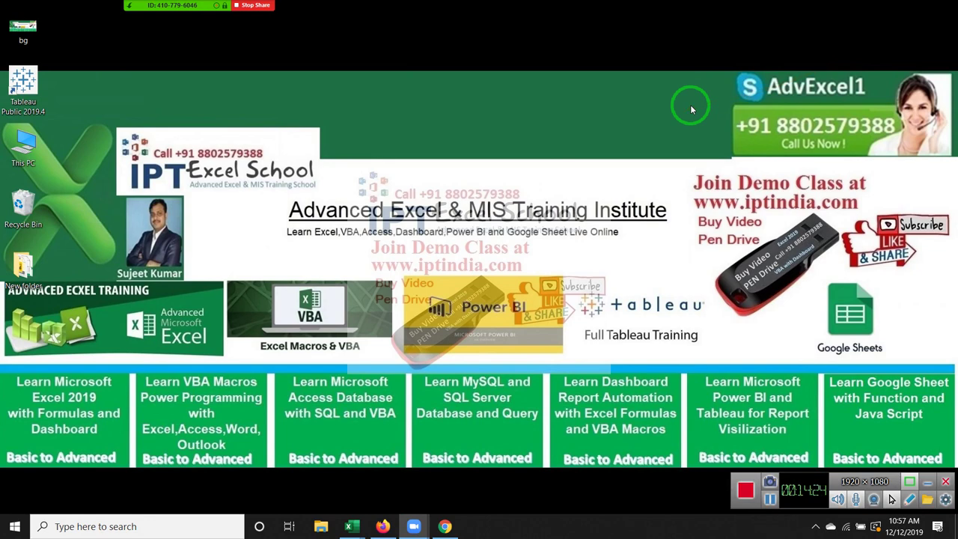